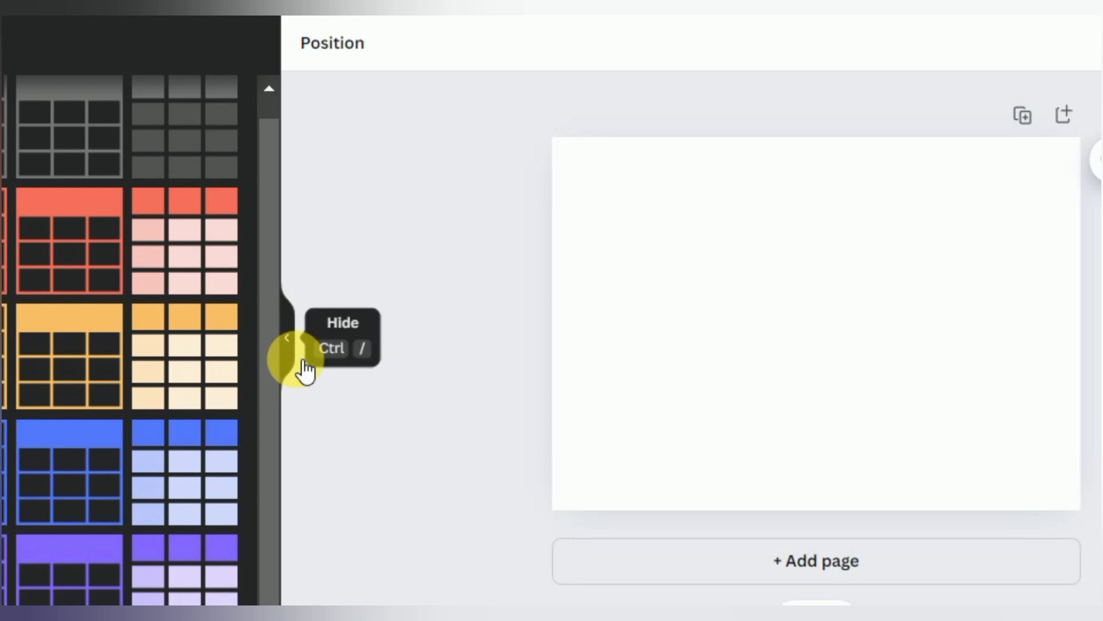
Insert the blue table design with three columns and four rows onto the blank page
{"action": "left_click", "coordinate": [224, 340]}
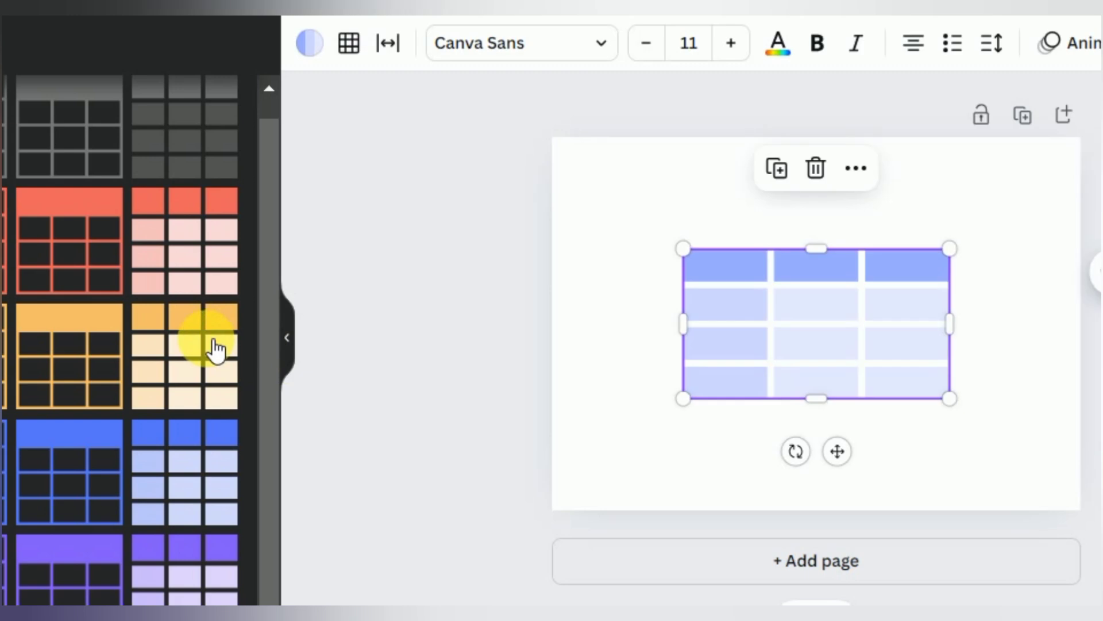
{"action": "left_click", "coordinate": [269, 347]}
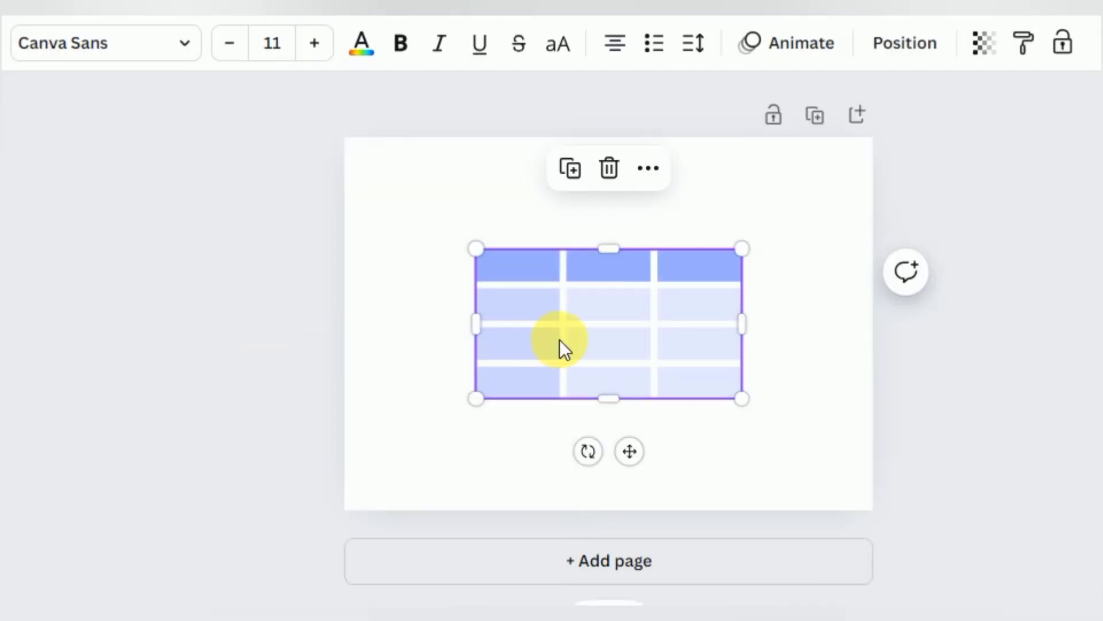
{"action": "mouse_move", "coordinate": [481, 251]}
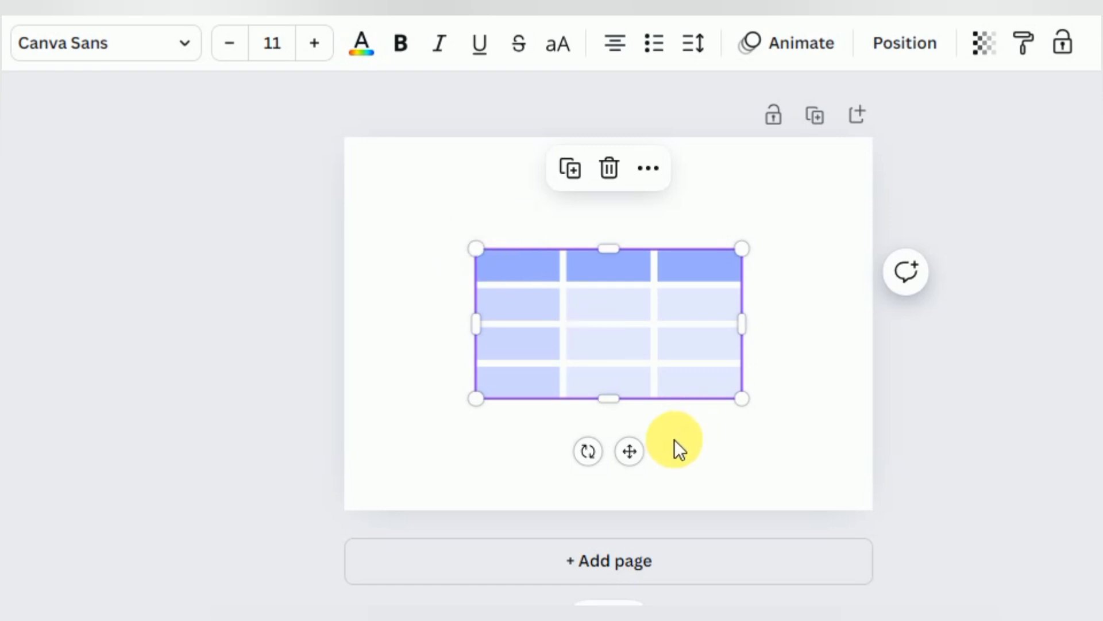
Delete the duplicate table and move the remaining table to the page's upper-left corner
{"action": "left_click_drag", "start_coordinate": [646, 460], "coordinate": [533, 395]}
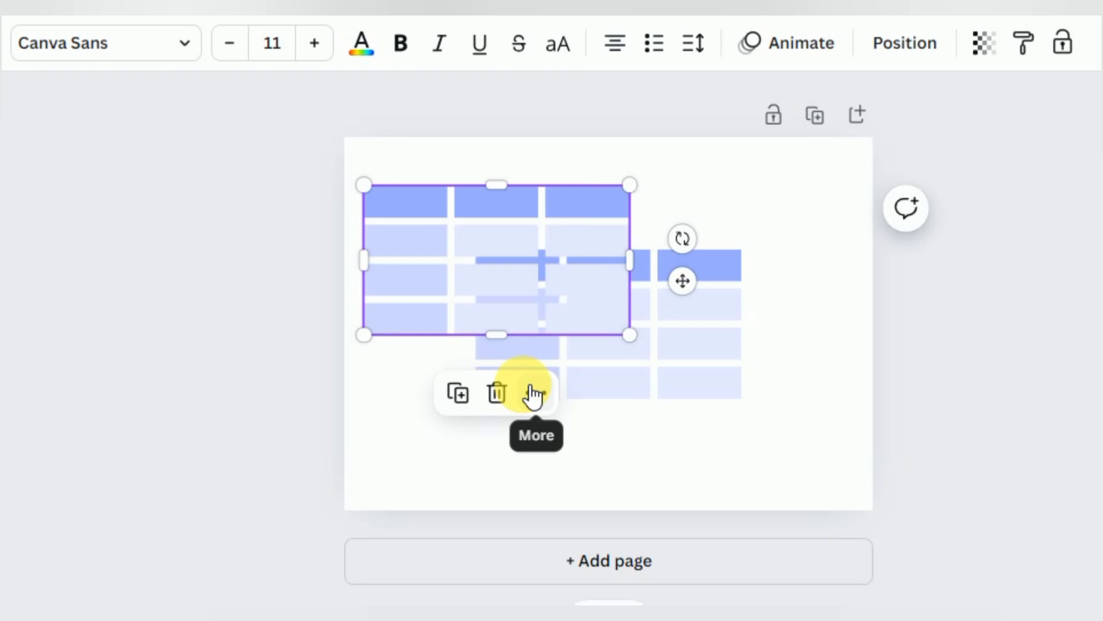
{"action": "key", "text": "Delete"}
{"action": "left_click", "coordinate": [570, 379]}
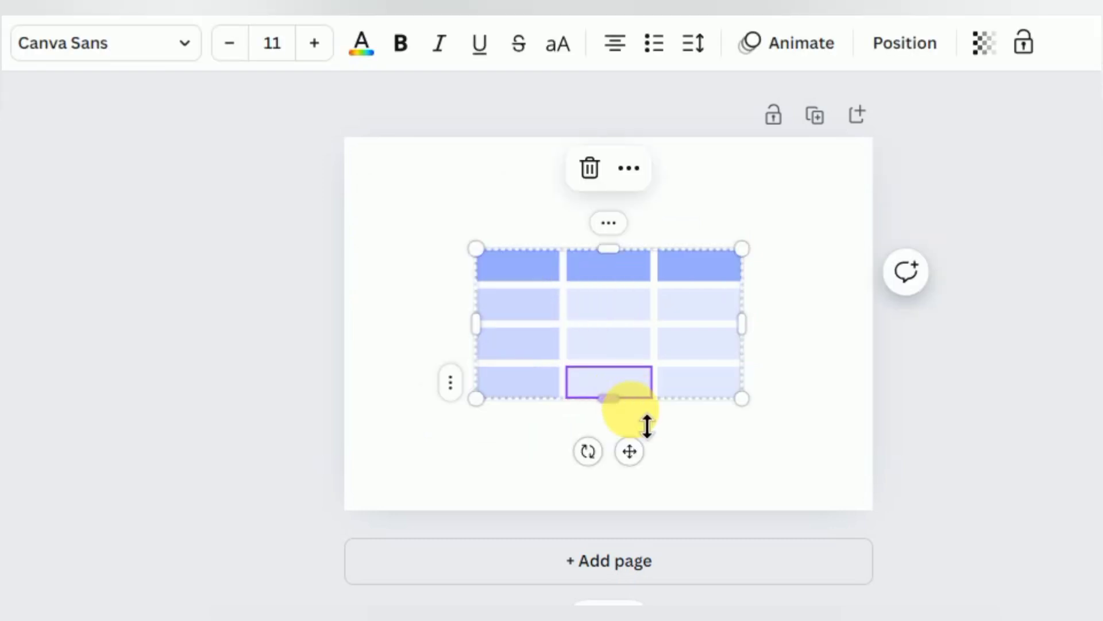
{"action": "left_click_drag", "start_coordinate": [649, 457], "coordinate": [533, 394]}
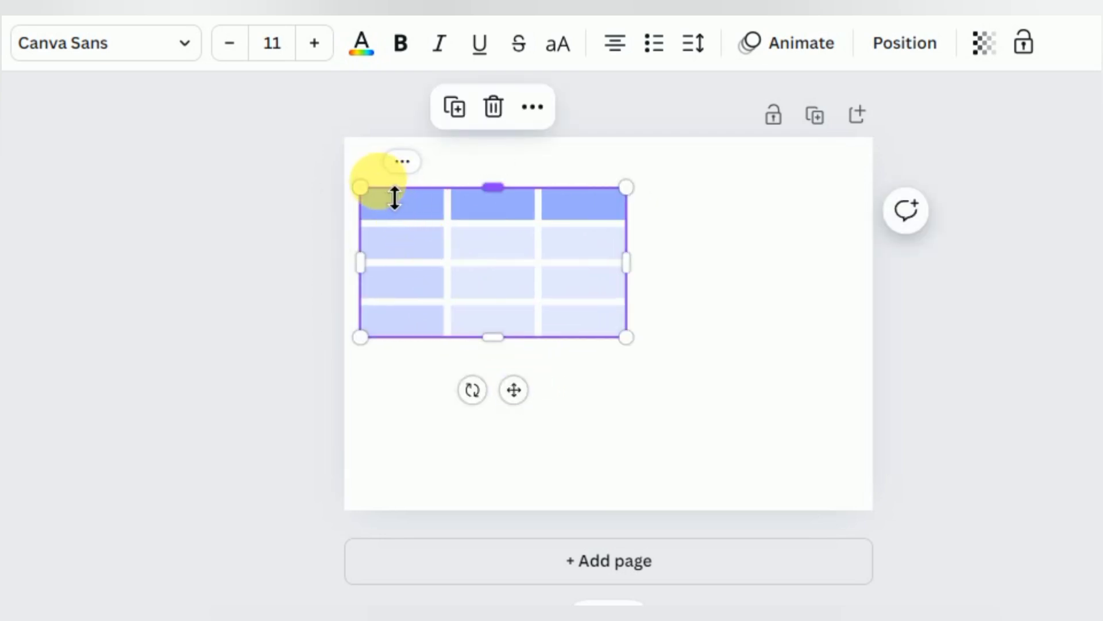
Add four columns to the table so that it has seven columns
{"action": "left_click", "coordinate": [365, 166]}
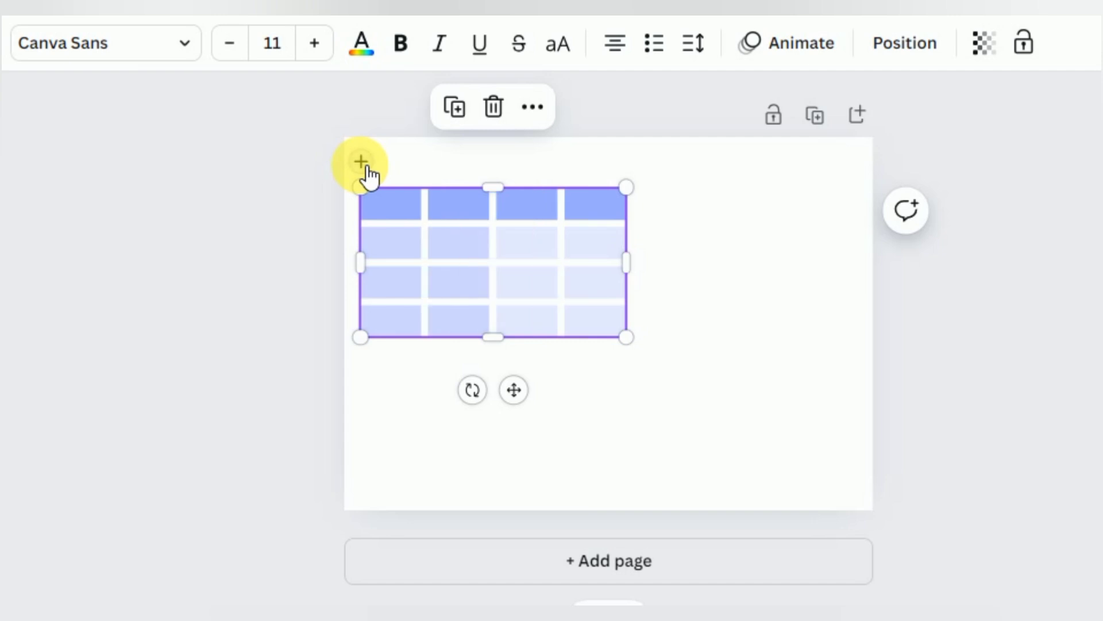
{"action": "left_click", "coordinate": [365, 167]}
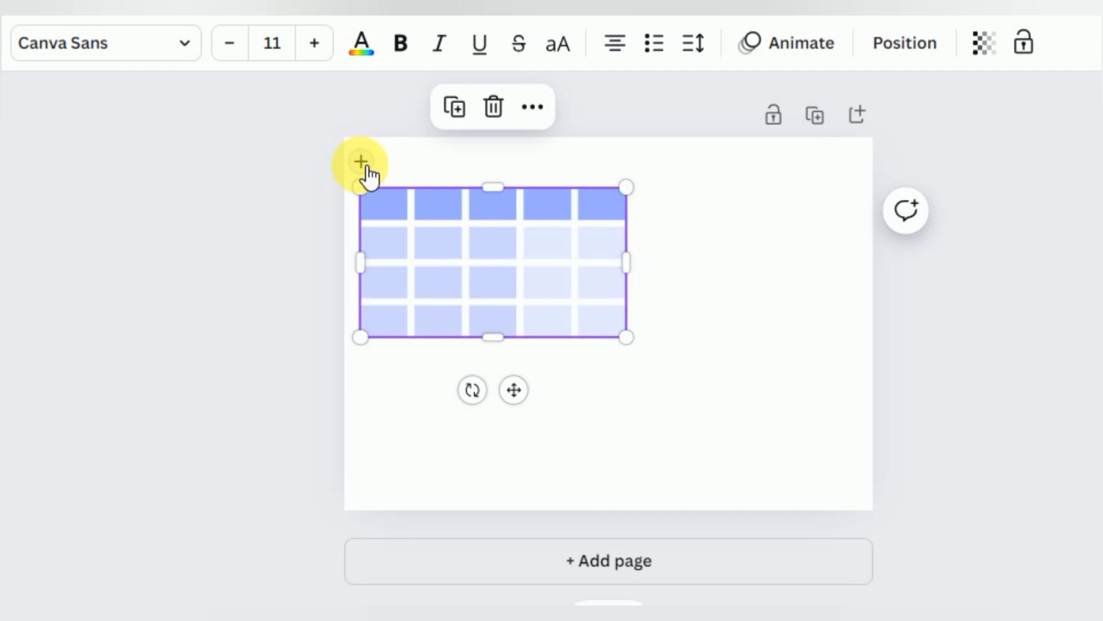
{"action": "left_click", "coordinate": [365, 166]}
{"action": "left_click", "coordinate": [365, 166]}
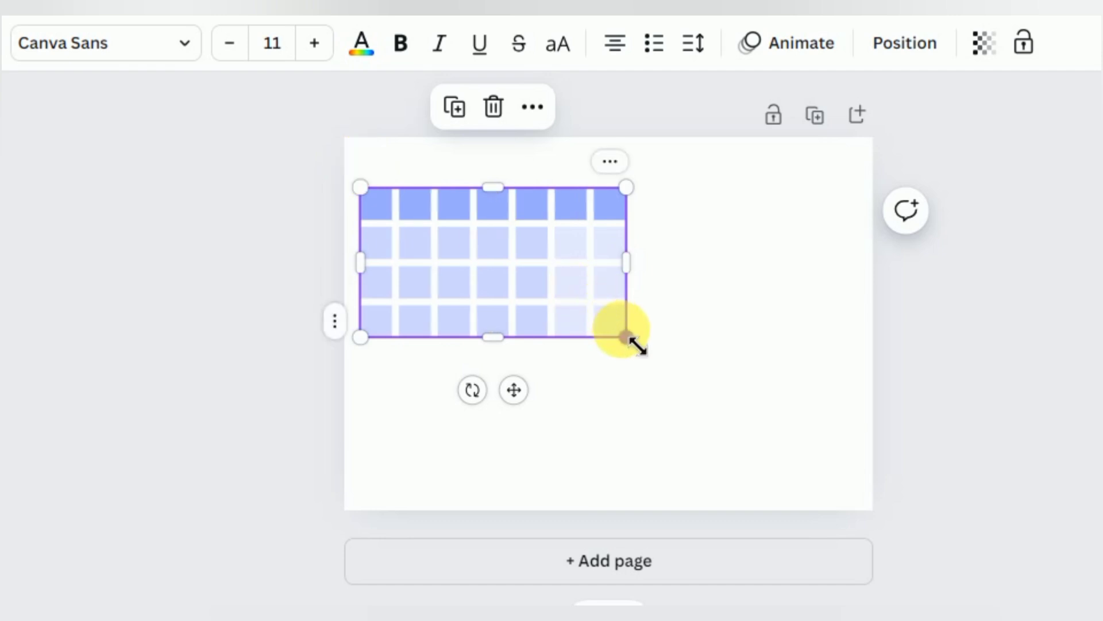
Enlarge the table to nearly the page width and centre it horizontally, leaving space above for a title
{"action": "left_click_drag", "start_coordinate": [631, 339], "coordinate": [850, 468]}
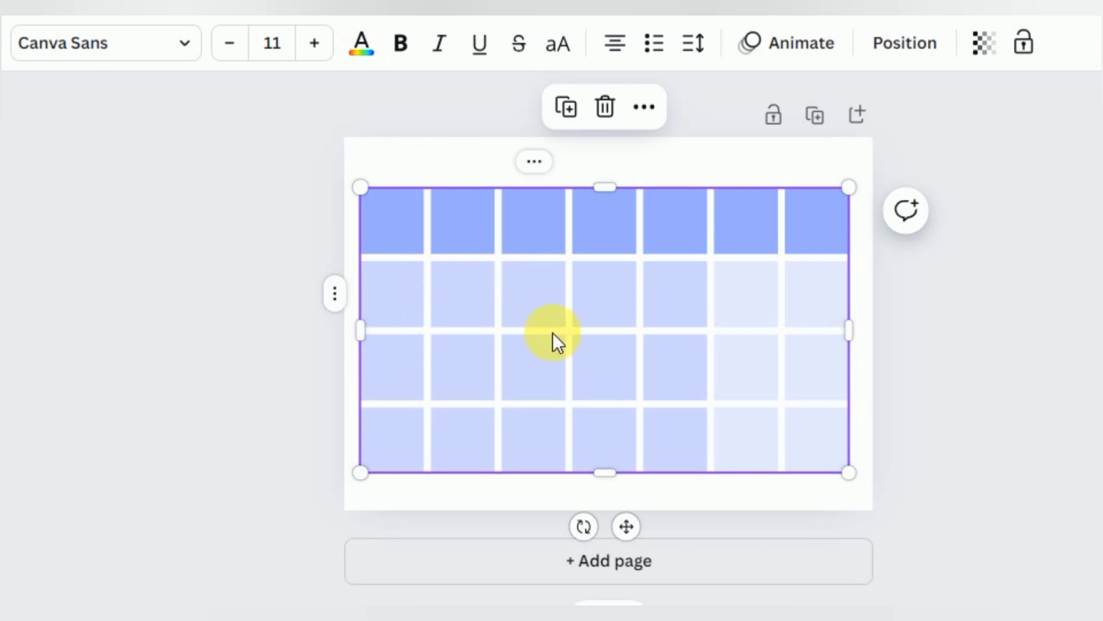
{"action": "left_click_drag", "start_coordinate": [627, 527], "coordinate": [637, 555]}
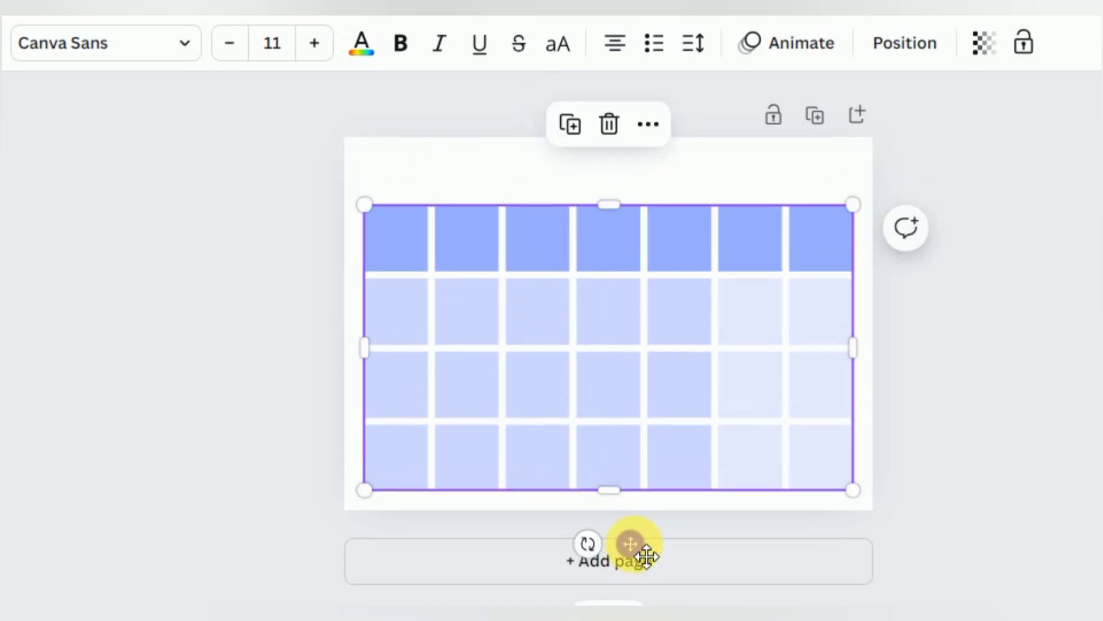
{"action": "left_click", "coordinate": [1028, 395]}
Add a subheading text box and place it above the table, aligned with the table's left edge
{"action": "left_click", "coordinate": [2, 267]}
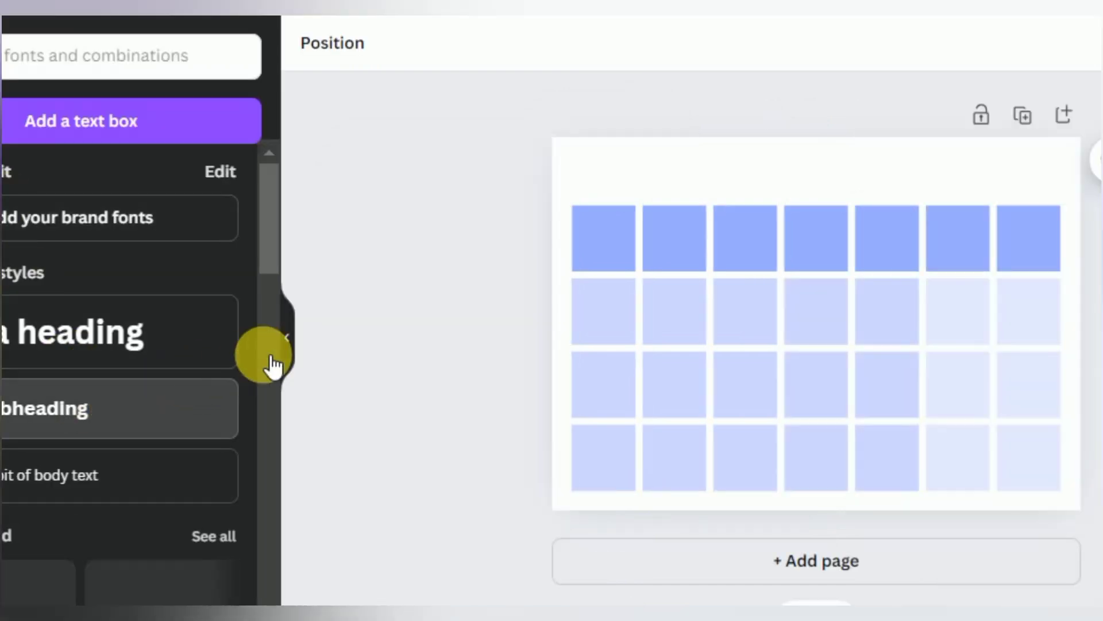
{"action": "left_click", "coordinate": [290, 339]}
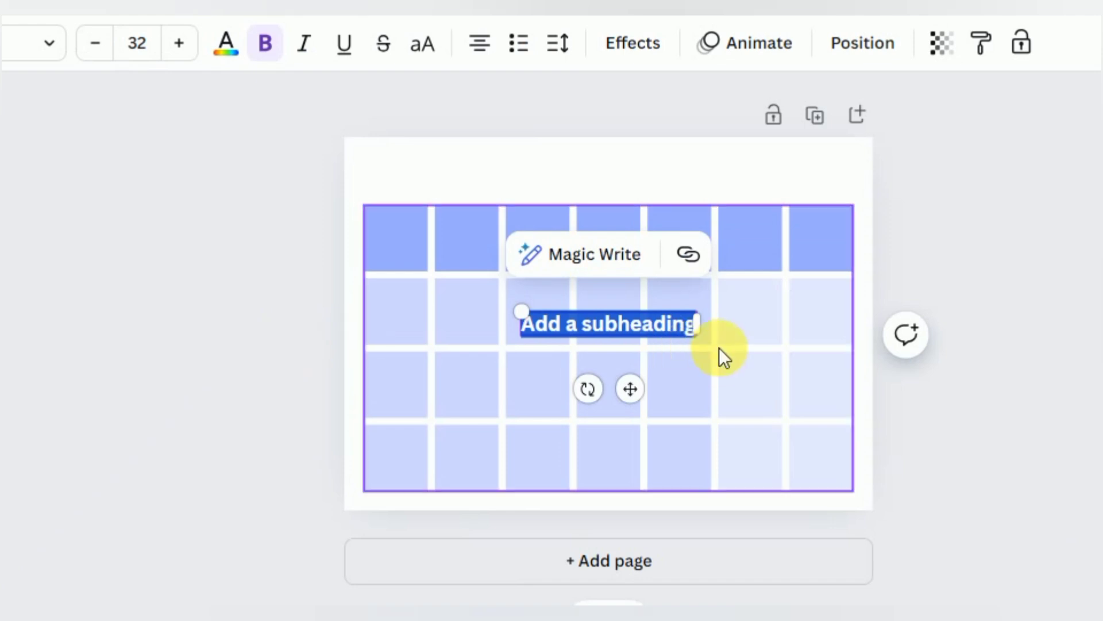
{"action": "left_click_drag", "start_coordinate": [646, 398], "coordinate": [492, 241]}
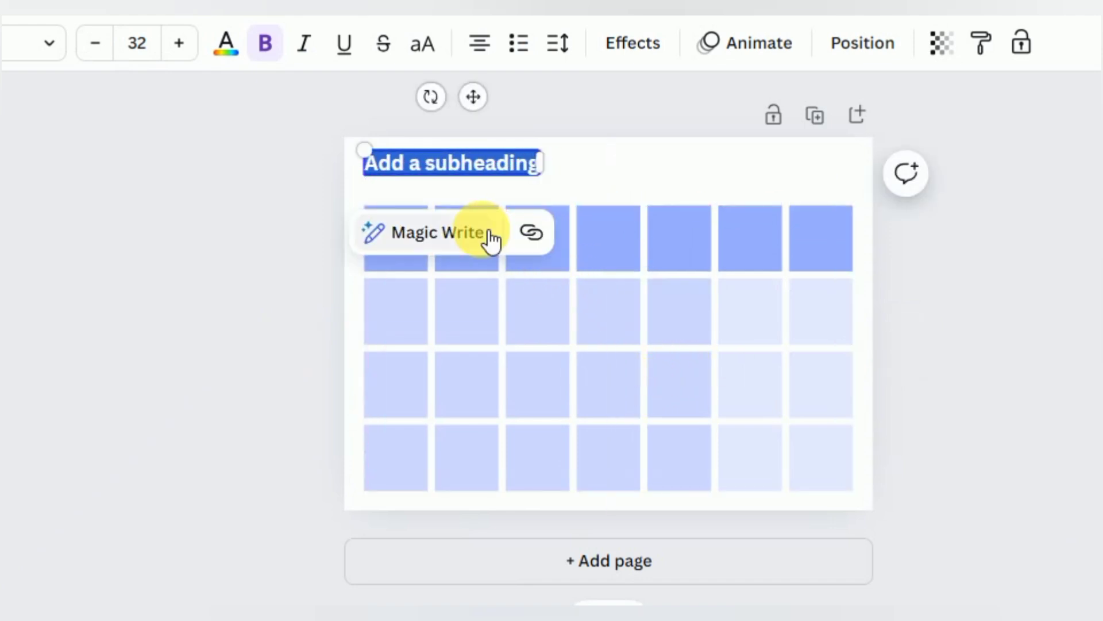
Replace the subheading text with "Galaxy Computer Institute" and widen the text box to fit it on one line
{"action": "left_click", "coordinate": [472, 175]}
{"action": "key", "text": "ctrl+a"}
{"action": "type", "text": "Gal"}
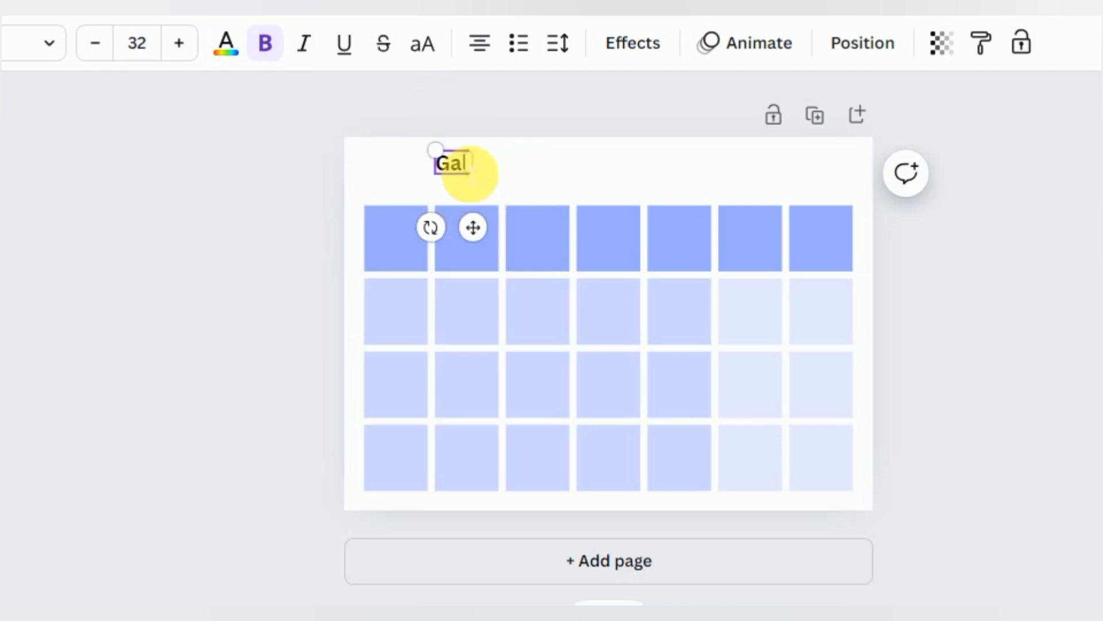
{"action": "type", "text": "axy C"}
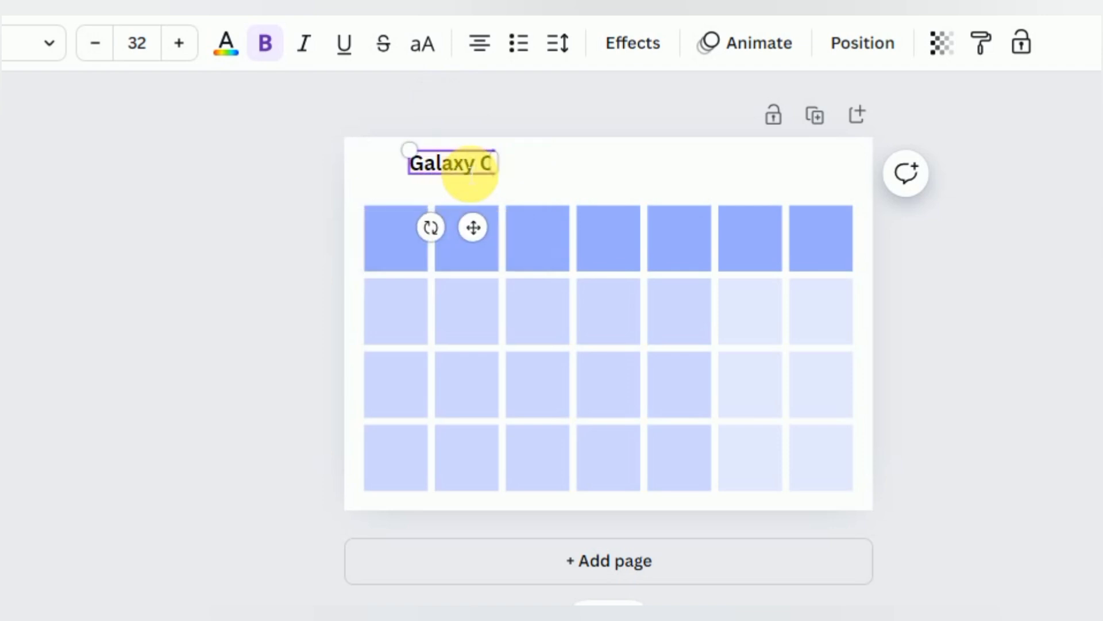
{"action": "type", "text": "ompu"}
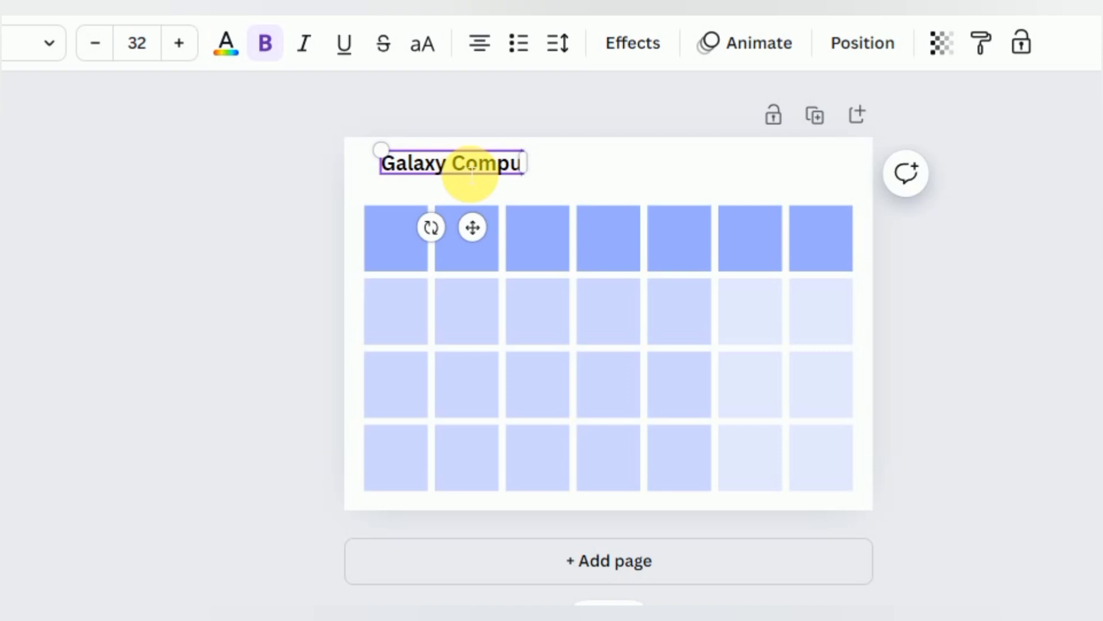
{"action": "type", "text": "ter"}
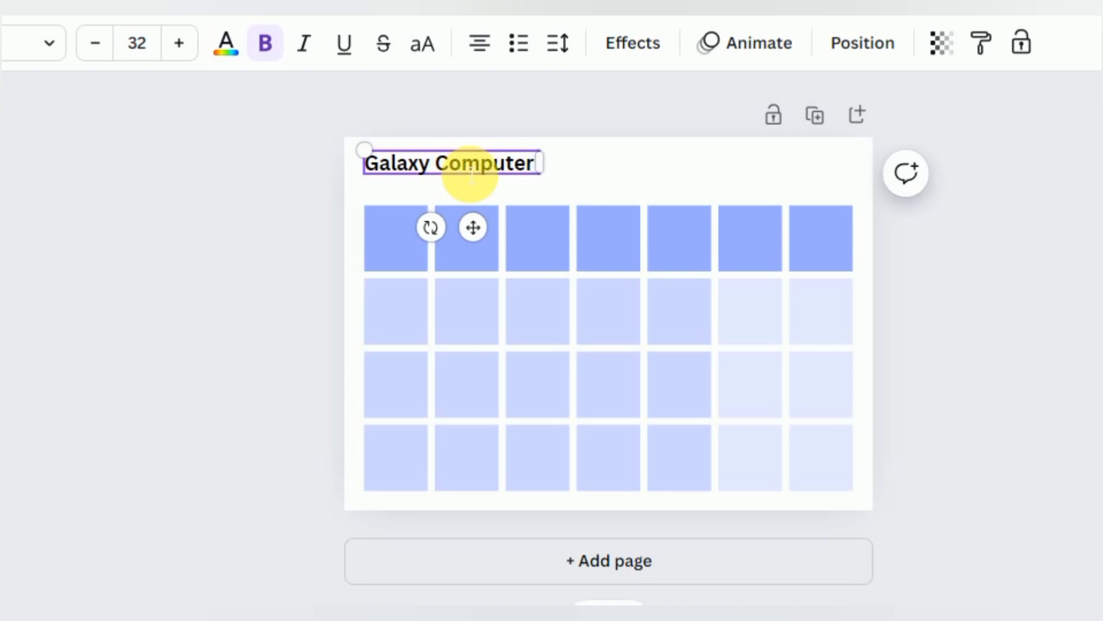
{"action": "type", "text": " Institute"}
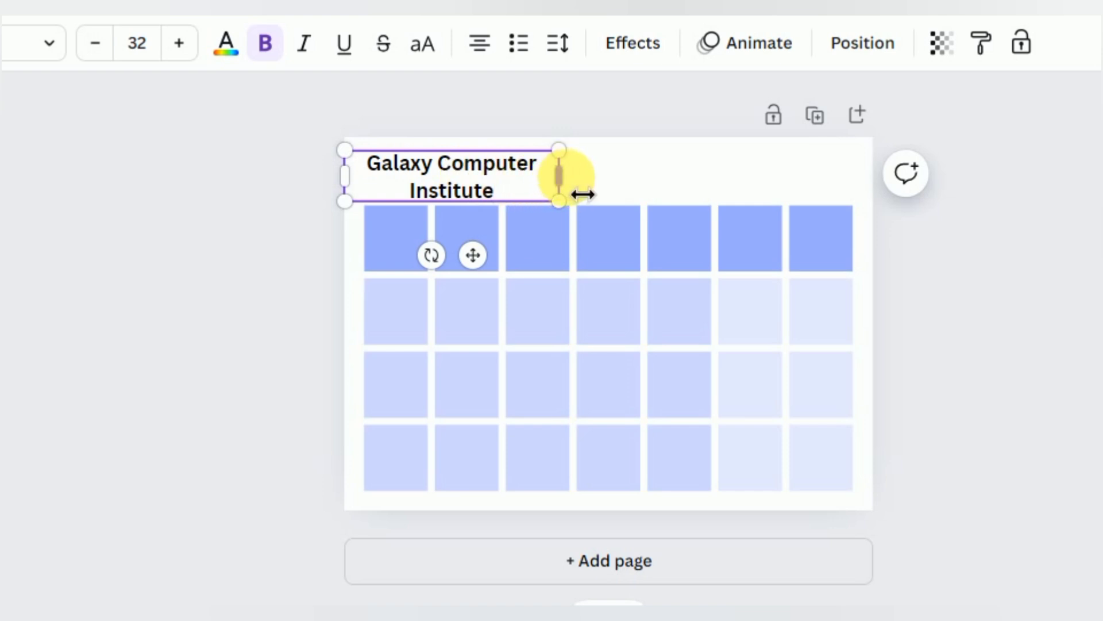
{"action": "left_click_drag", "start_coordinate": [561, 177], "coordinate": [658, 192]}
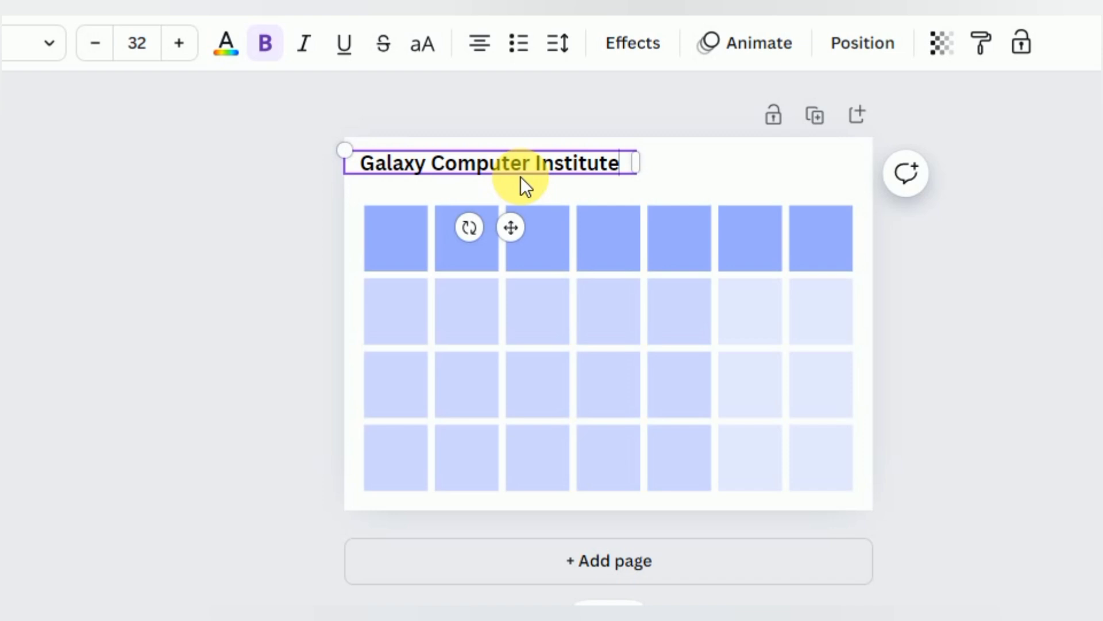
Change the title's font to Alice and shift the title slightly right and down
{"action": "key", "text": "ctrl+a"}
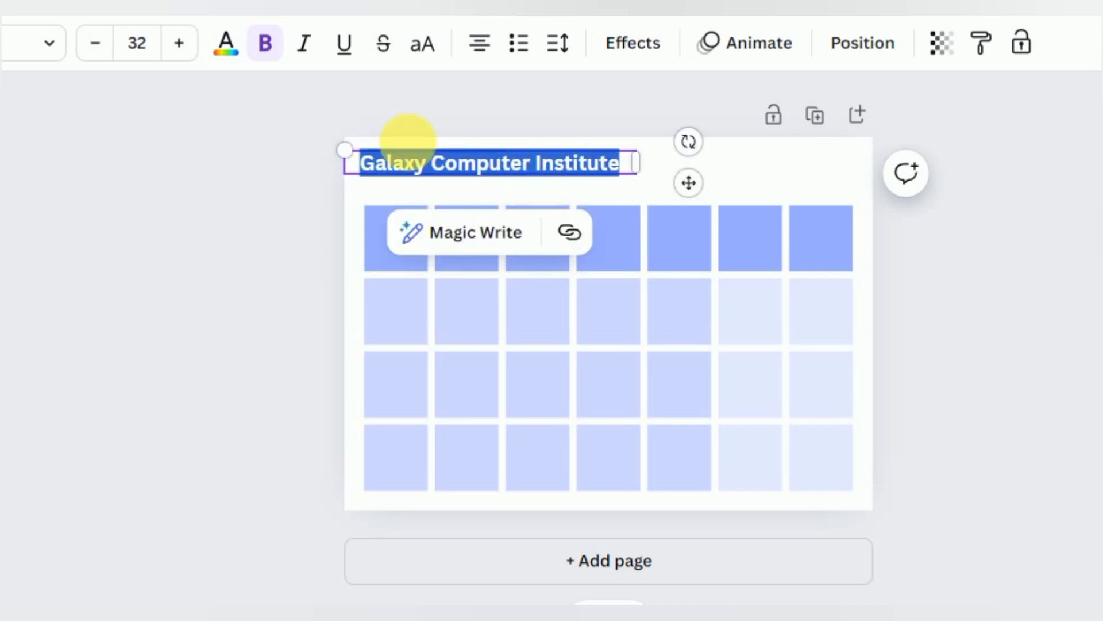
{"action": "left_click", "coordinate": [57, 57]}
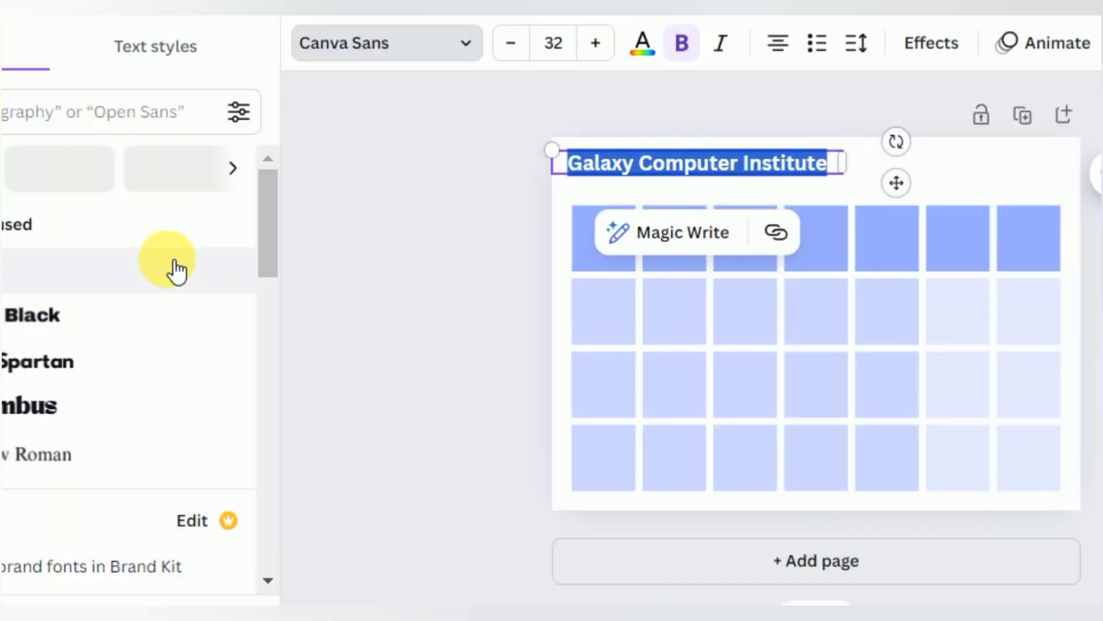
{"action": "left_click", "coordinate": [267, 298]}
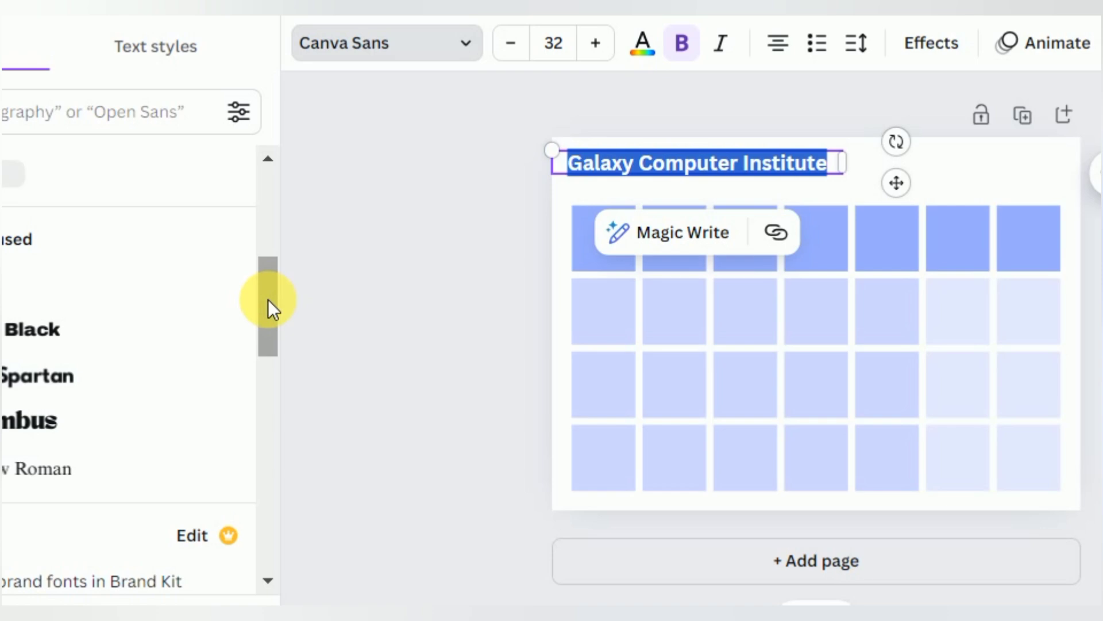
{"action": "scroll", "coordinate": [273, 357], "scroll_direction": "down", "scroll_amount": 3}
{"action": "left_click_drag", "start_coordinate": [273, 357], "coordinate": [275, 426]}
{"action": "left_click", "coordinate": [276, 426]}
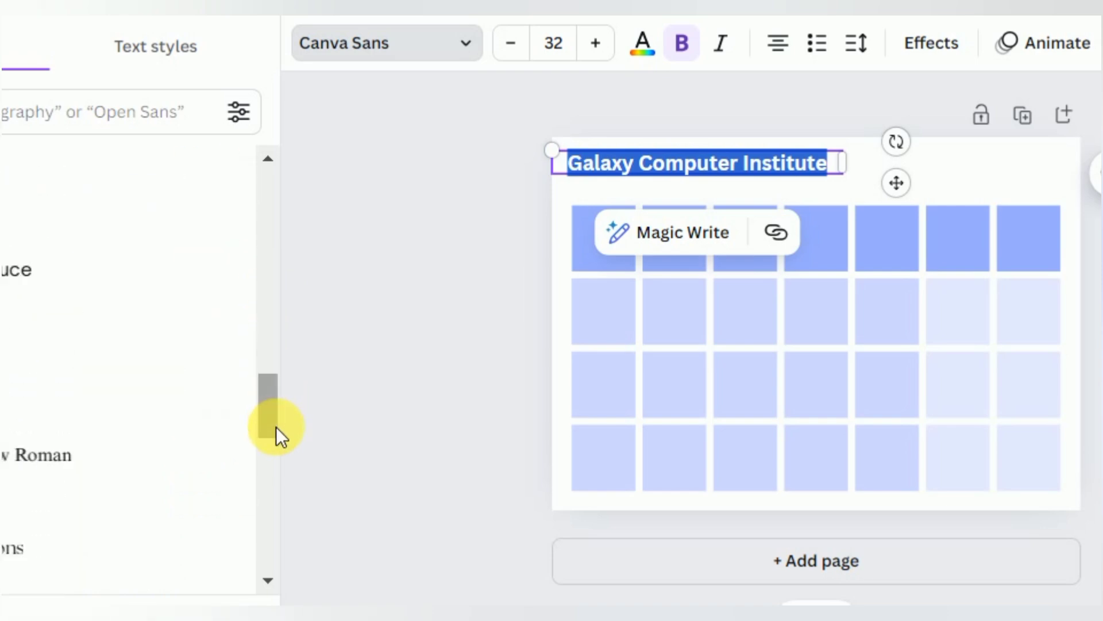
{"action": "left_click", "coordinate": [102, 249]}
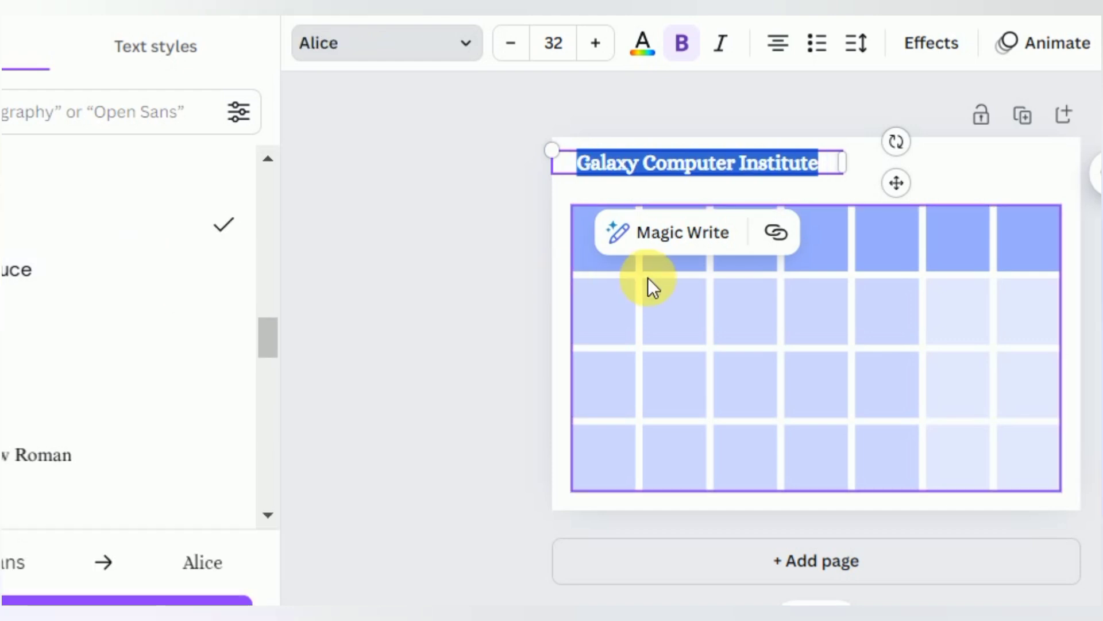
{"action": "left_click_drag", "start_coordinate": [918, 201], "coordinate": [945, 205]}
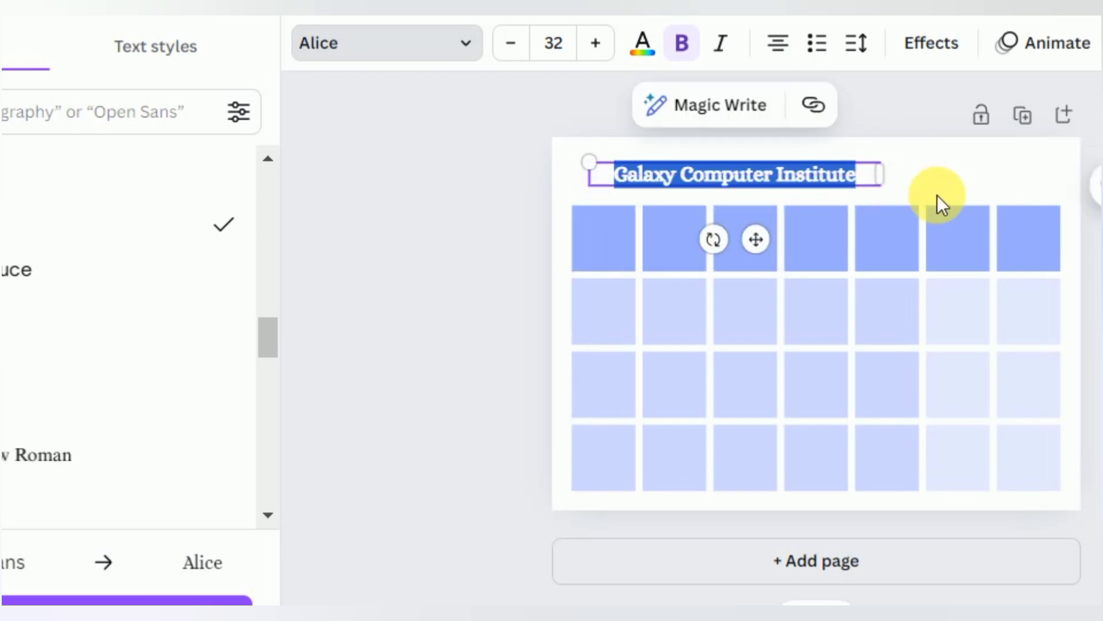
Set the title's font size to 41 and widen its text box to keep the title on one line
{"action": "left_click", "coordinate": [597, 52]}
{"action": "left_click", "coordinate": [598, 51]}
{"action": "left_click", "coordinate": [598, 52]}
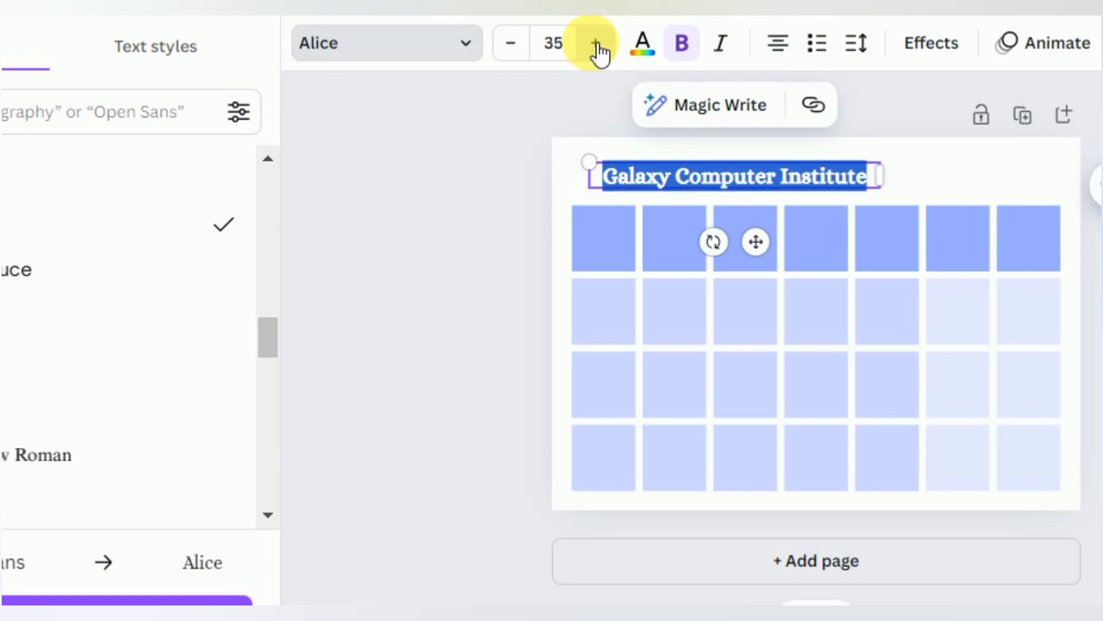
{"action": "left_click", "coordinate": [598, 52]}
{"action": "left_click", "coordinate": [597, 52]}
{"action": "left_click", "coordinate": [597, 52]}
{"action": "left_click", "coordinate": [598, 52]}
{"action": "left_click", "coordinate": [598, 52]}
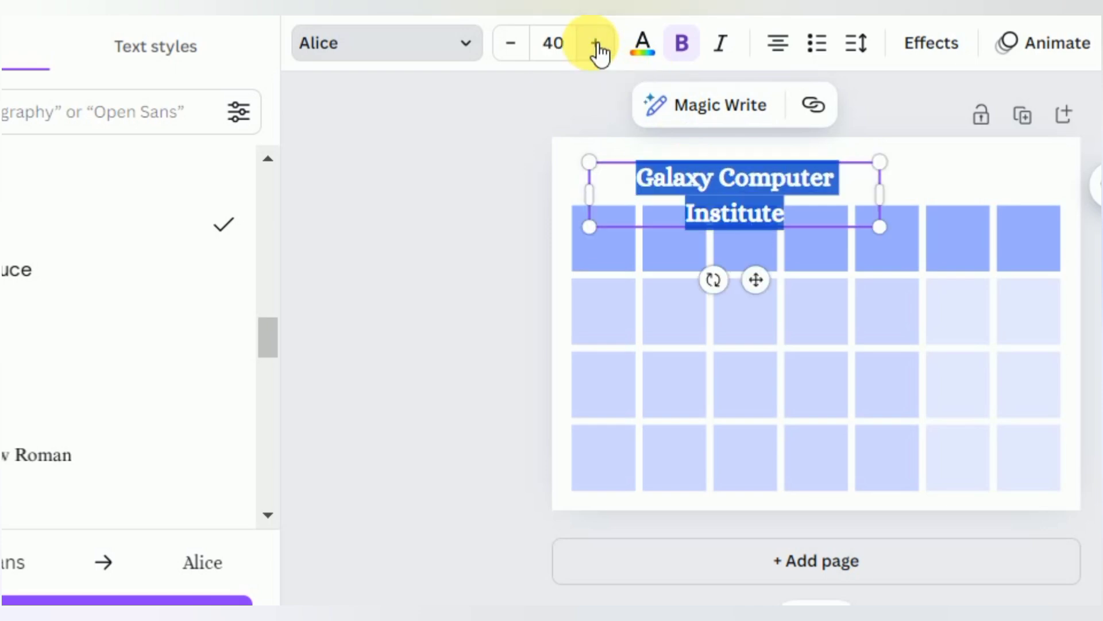
{"action": "left_click", "coordinate": [598, 51]}
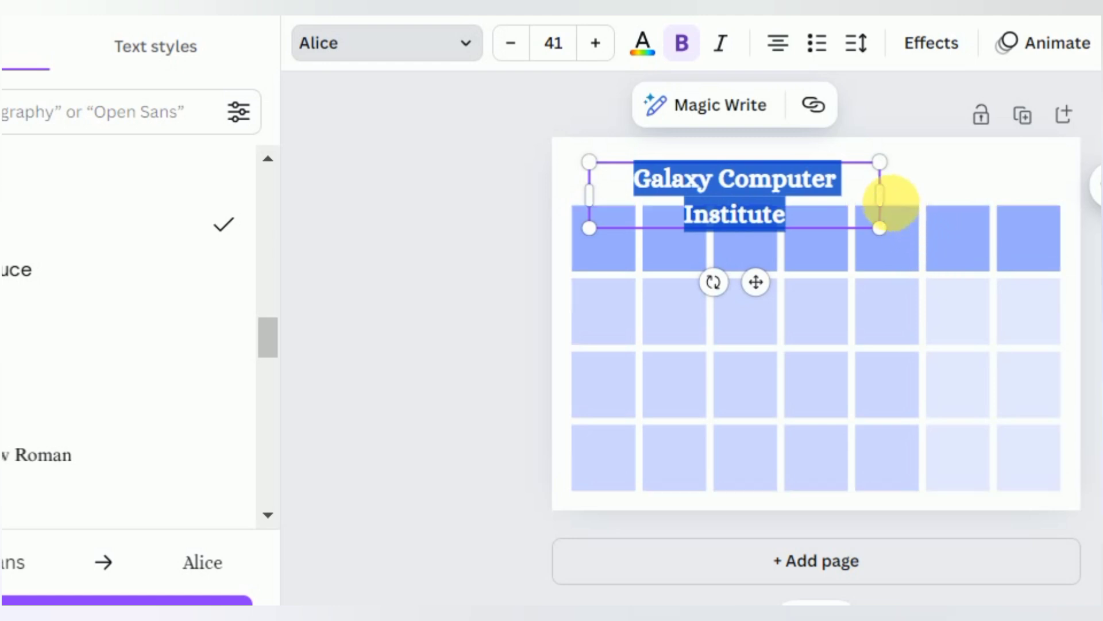
{"action": "left_click_drag", "start_coordinate": [891, 197], "coordinate": [935, 217]}
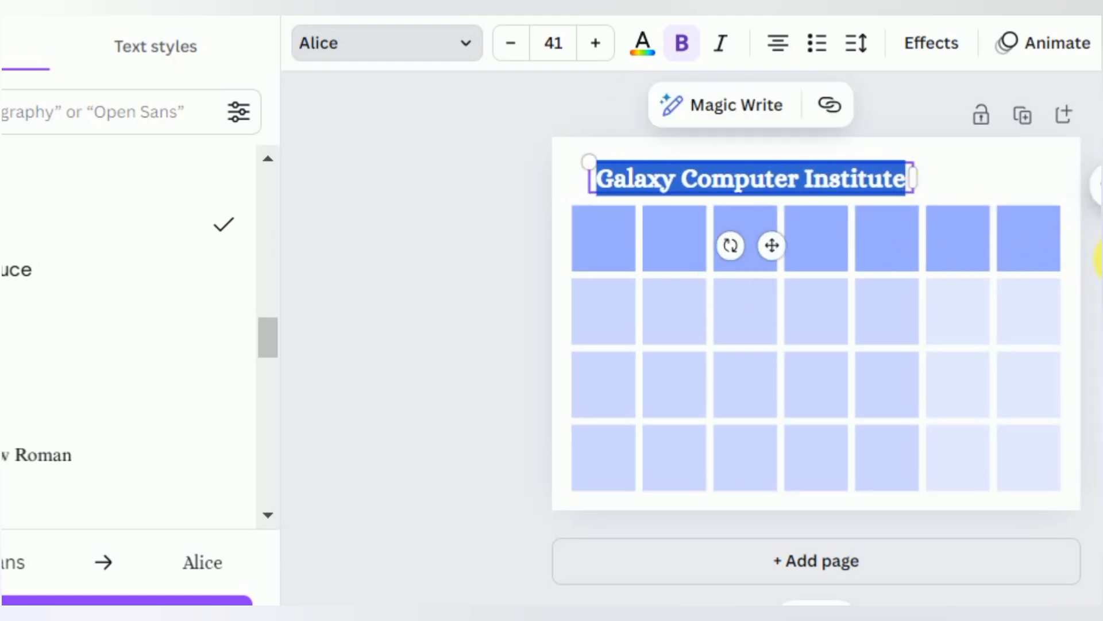
{"action": "left_click", "coordinate": [1101, 257]}
{"action": "left_click", "coordinate": [914, 230]}
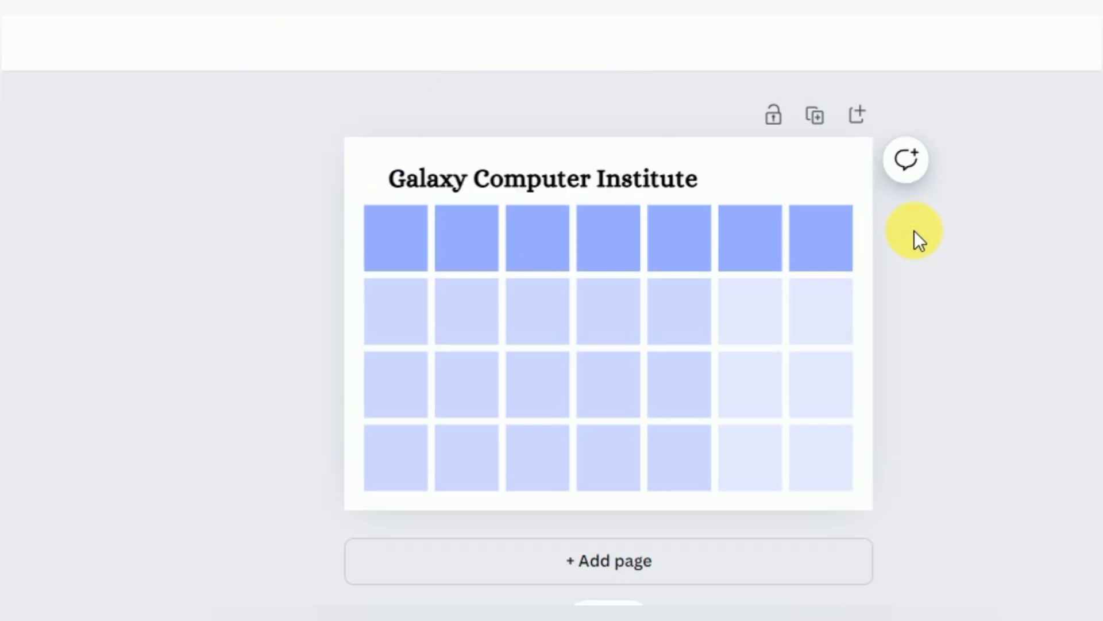
Move the "Galaxy Computer Institute" title slightly left and up, near the table's left edge
{"action": "left_click", "coordinate": [612, 179]}
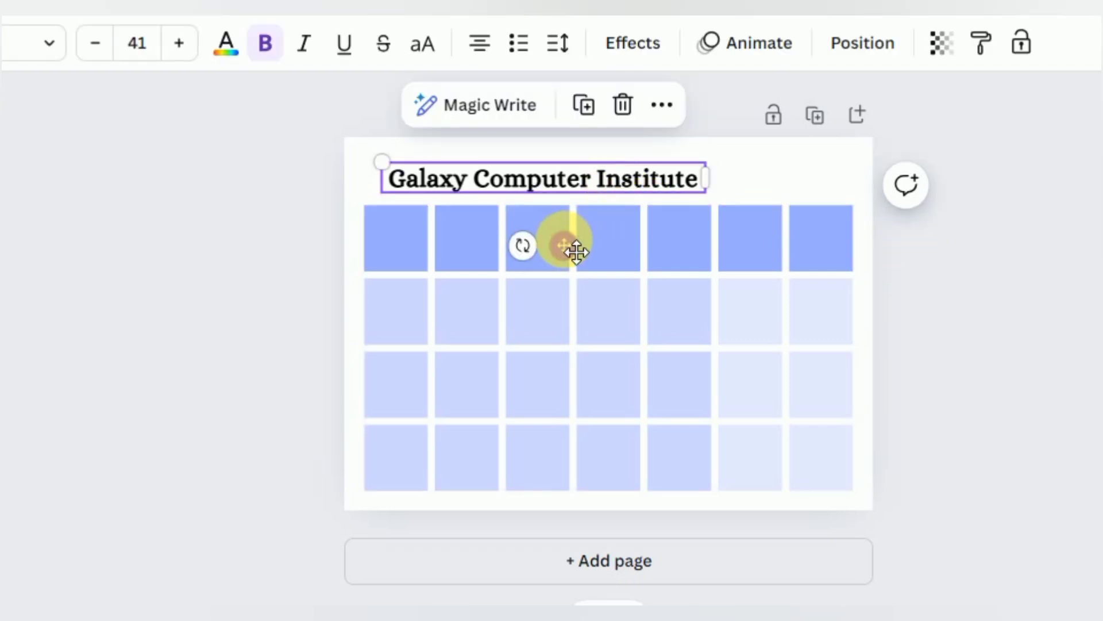
{"action": "left_click_drag", "start_coordinate": [560, 246], "coordinate": [541, 236]}
{"action": "left_click", "coordinate": [956, 315]}
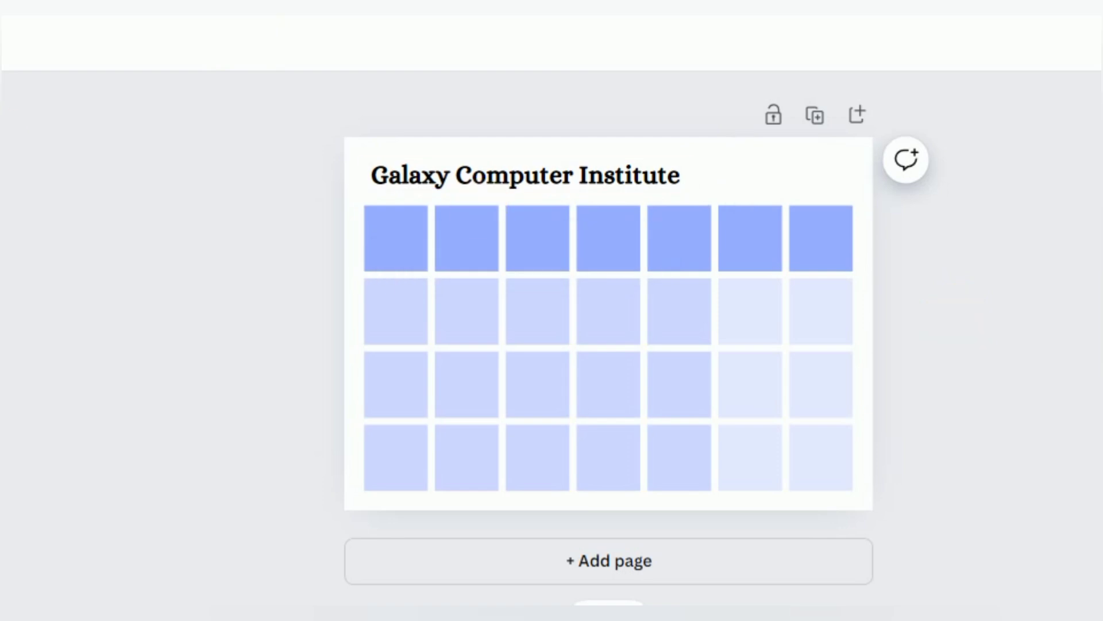
Add a subheading text box to the page and replace its text with "July Schedule"
{"action": "left_click", "coordinate": [2, 230]}
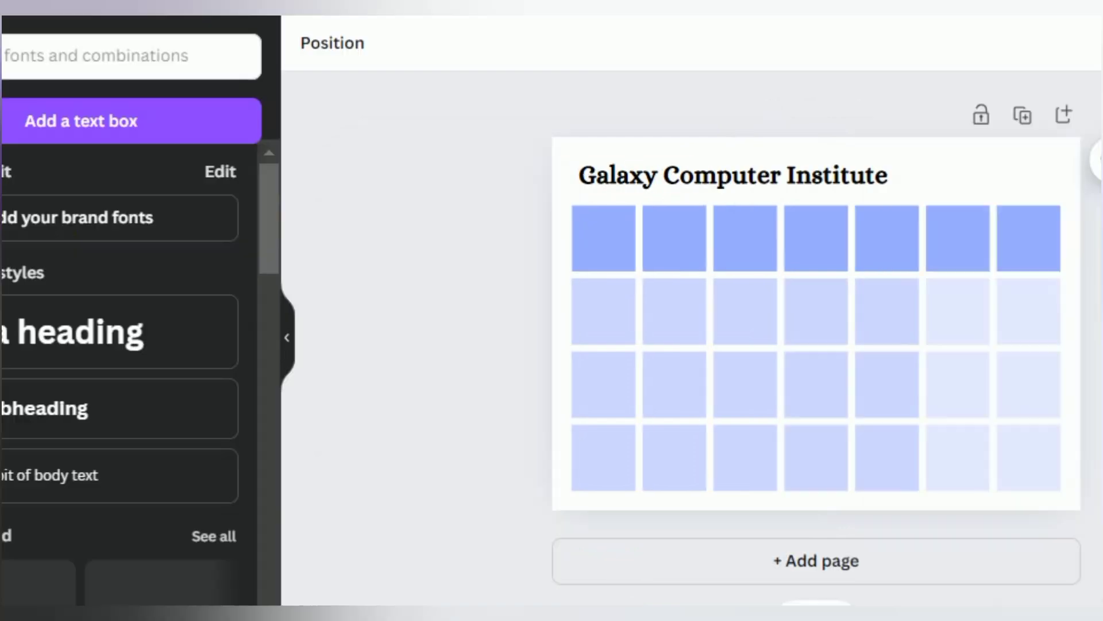
{"action": "left_click", "coordinate": [112, 423]}
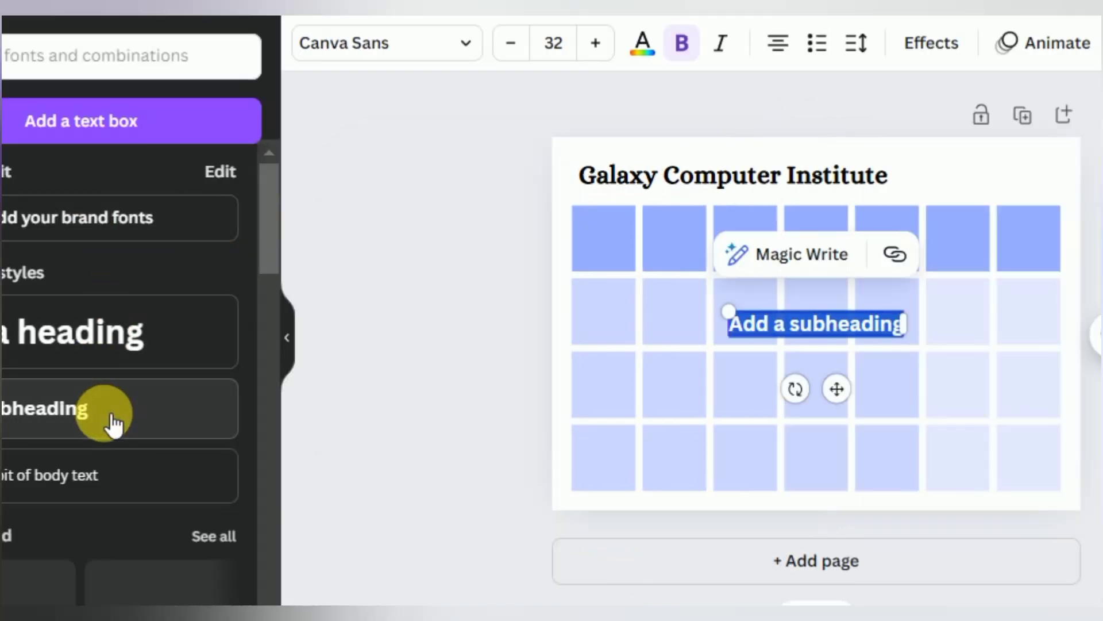
{"action": "double_click", "coordinate": [858, 327]}
{"action": "triple_click", "coordinate": [858, 327]}
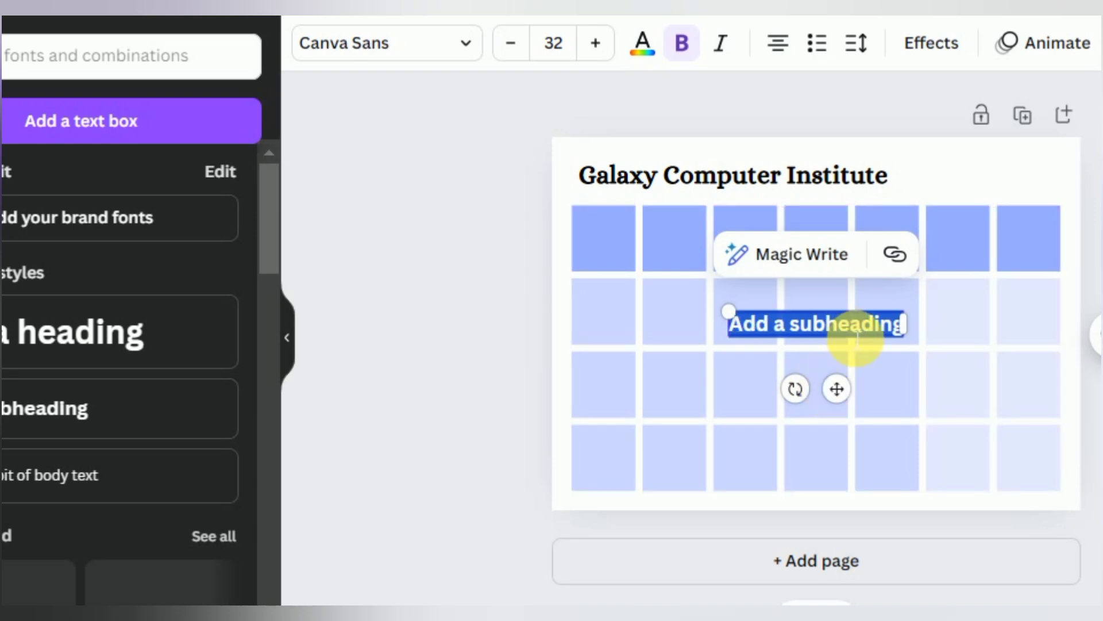
{"action": "type", "text": "Ju"}
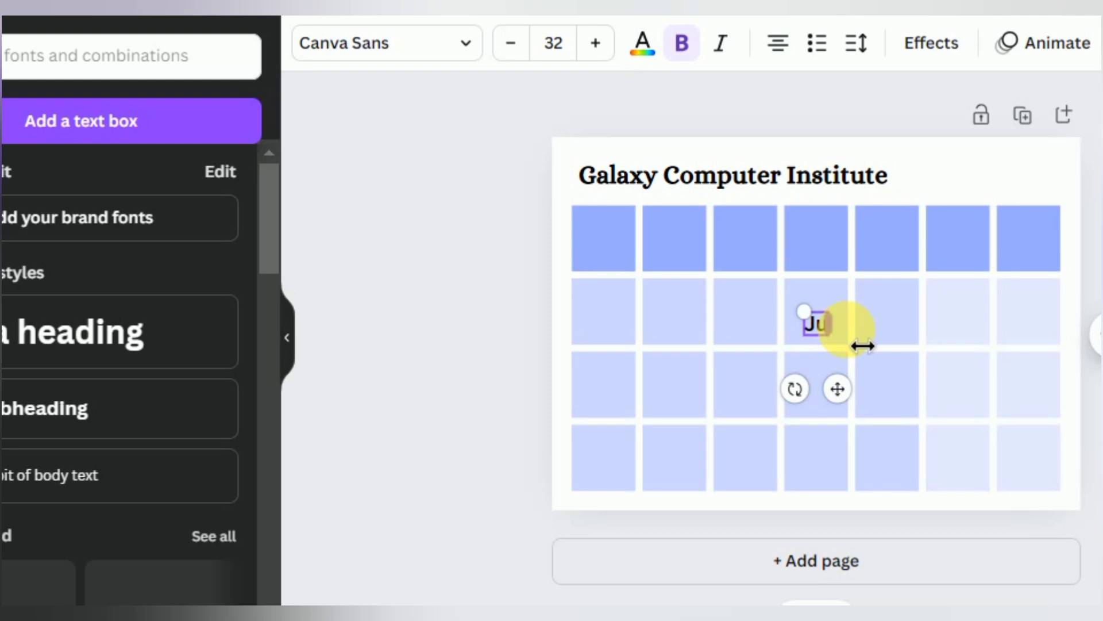
{"action": "type", "text": "lly"}
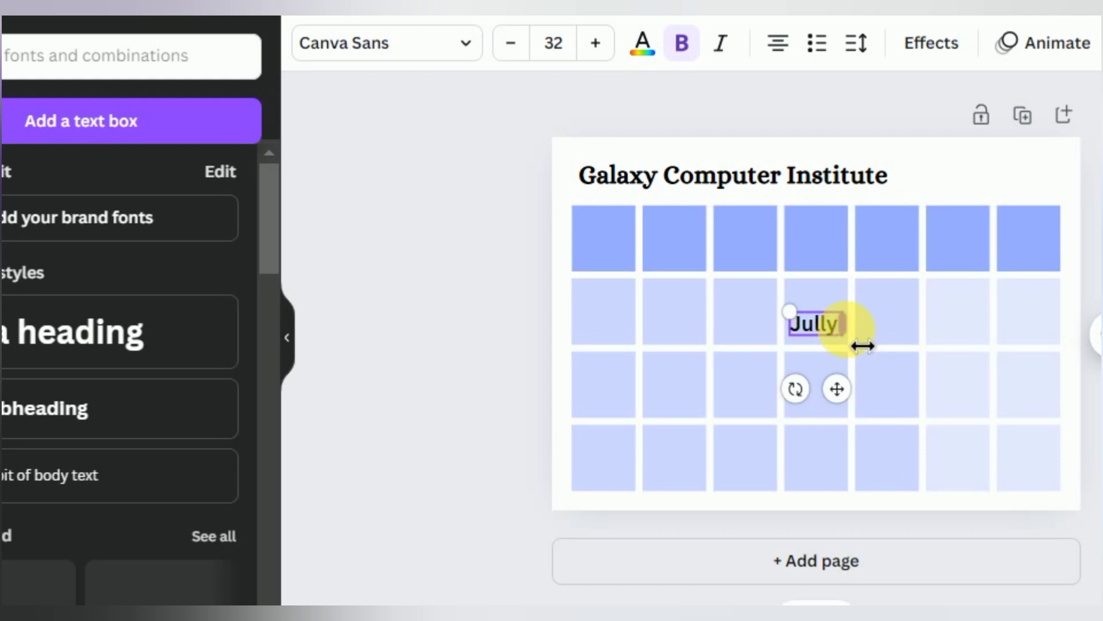
{"action": "key", "text": "BackSpace"}
{"action": "key", "text": "BackSpace"}
{"action": "key", "text": "BackSpace"}
{"action": "type", "text": "ly"}
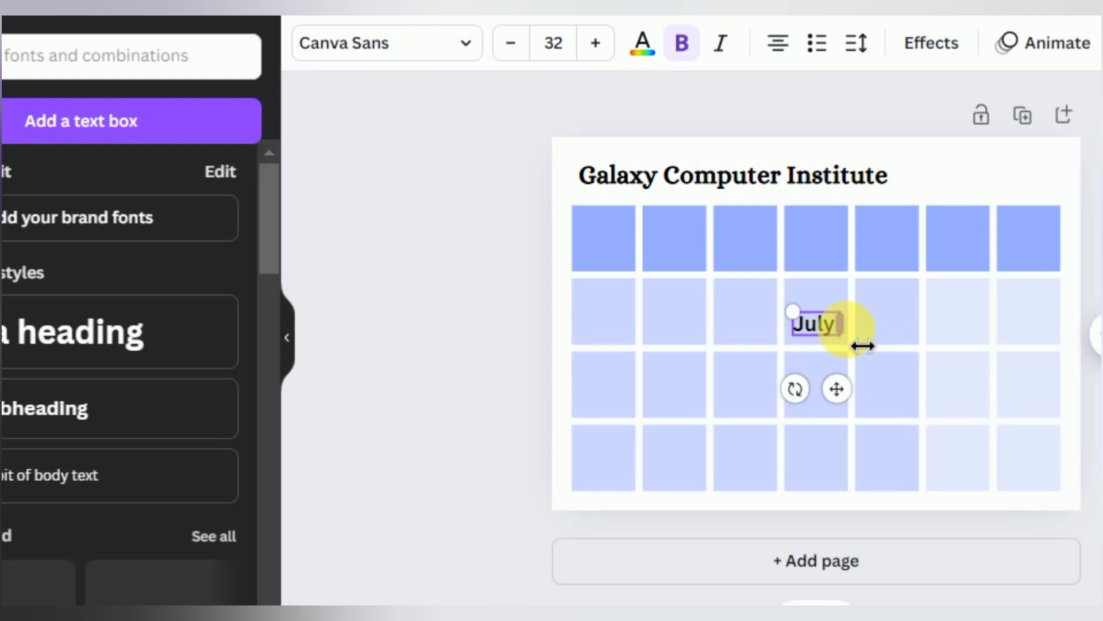
{"action": "type", "text": " Sc"}
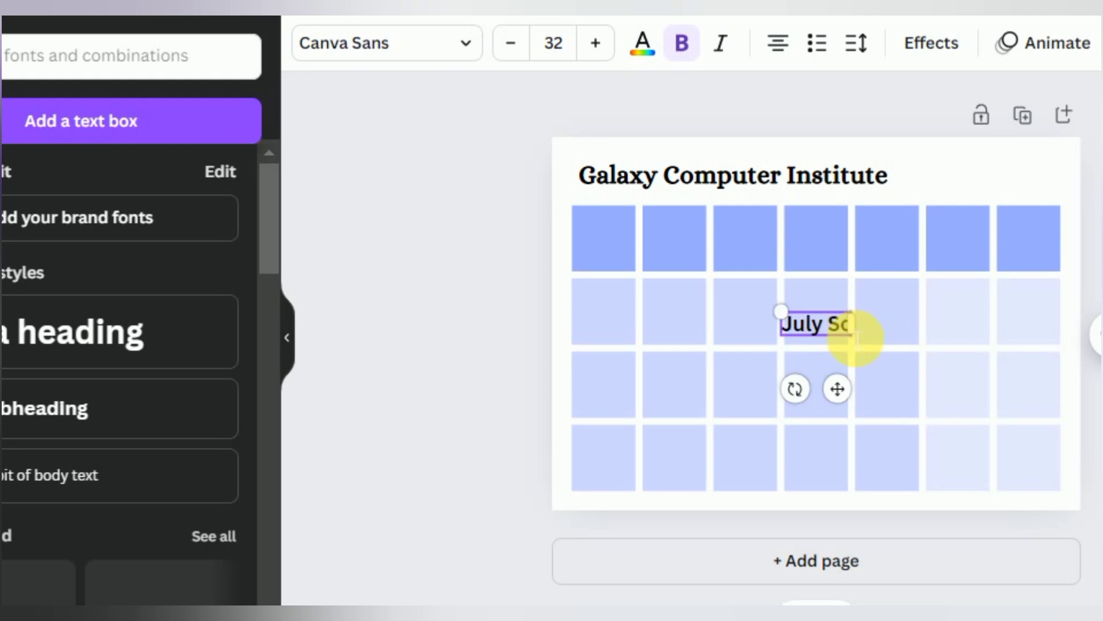
{"action": "type", "text": "hedu"}
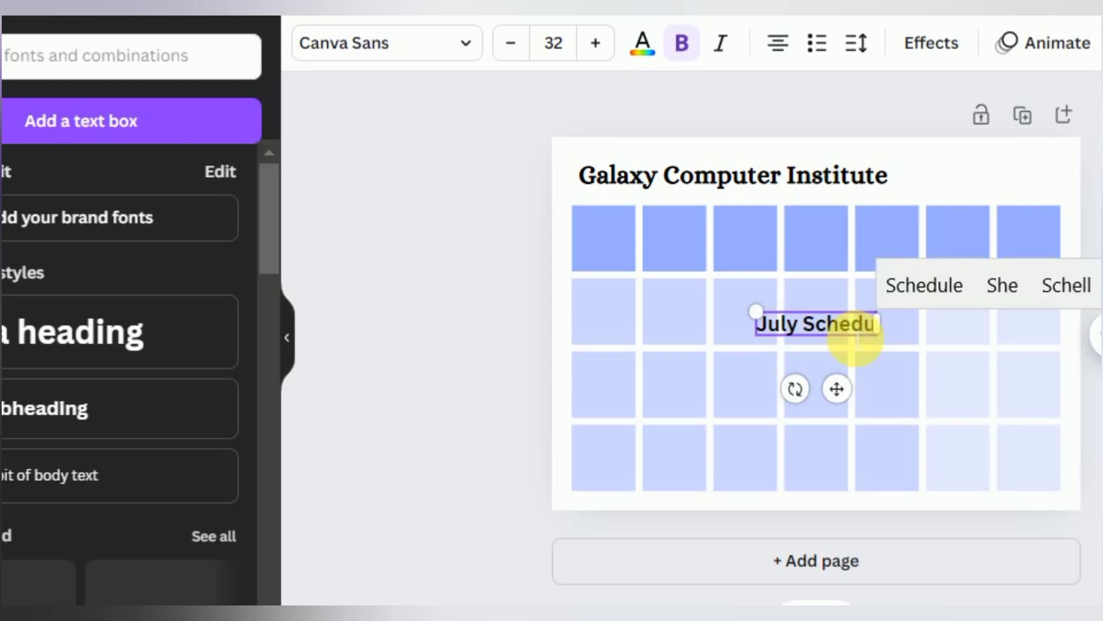
{"action": "type", "text": "le"}
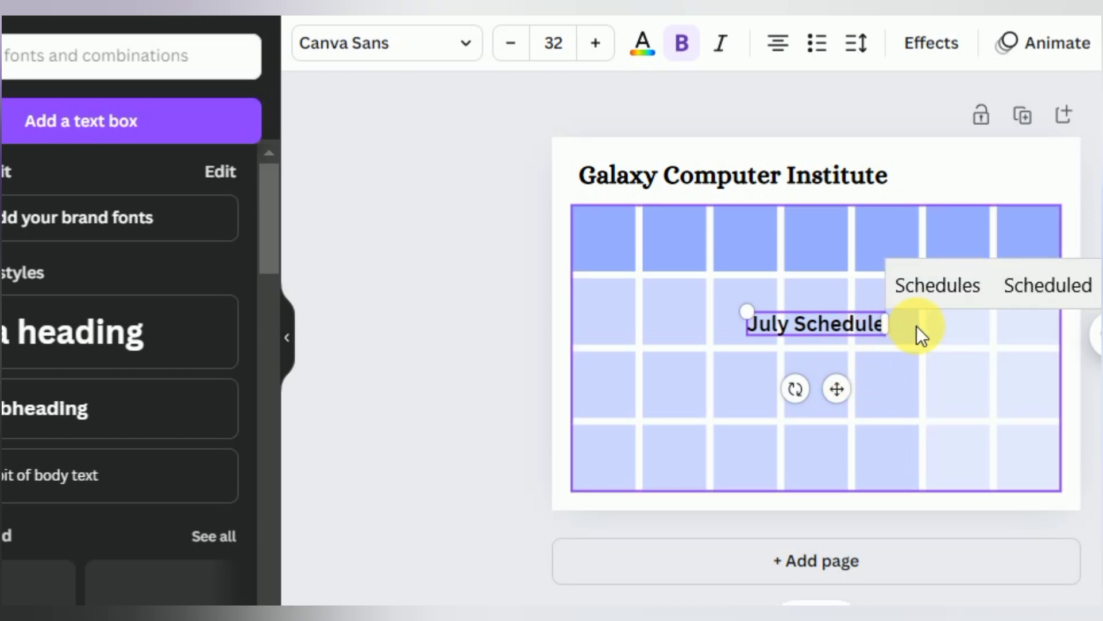
Place the "July Schedule" text beside the title, above the last two columns, and set its font to Canva Student Font
{"action": "left_click_drag", "start_coordinate": [838, 392], "coordinate": [1019, 257]}
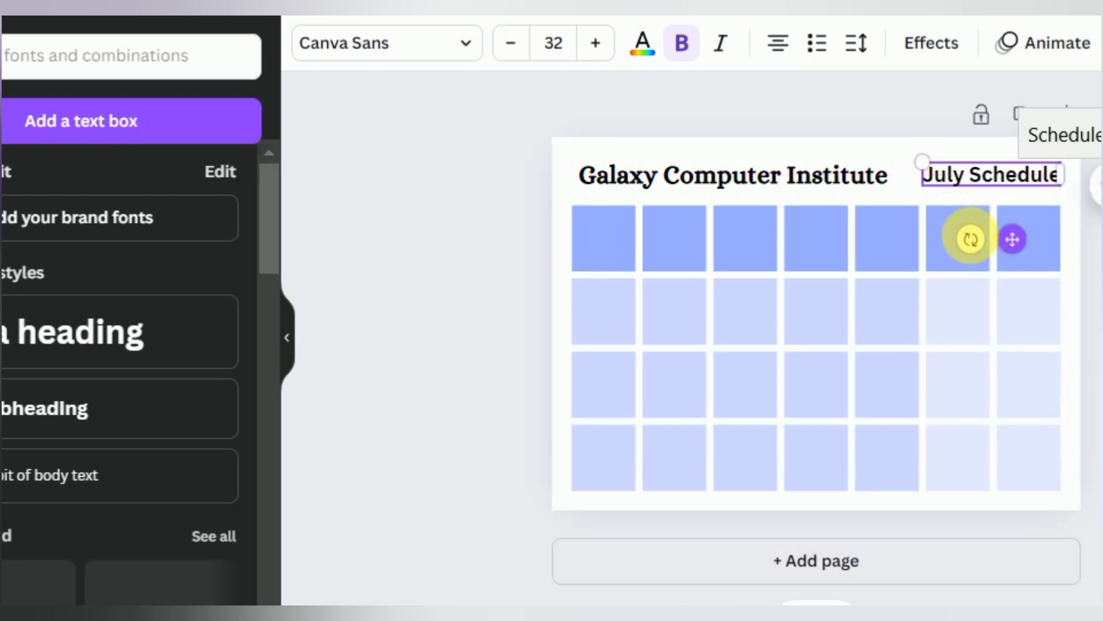
{"action": "left_click", "coordinate": [434, 52]}
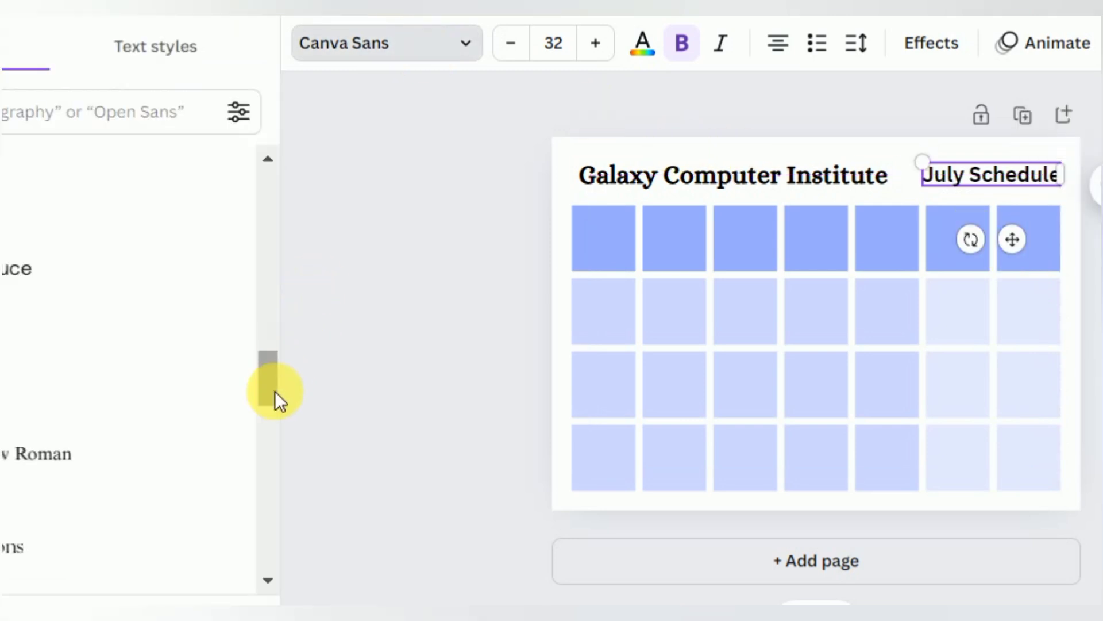
{"action": "left_click", "coordinate": [180, 332]}
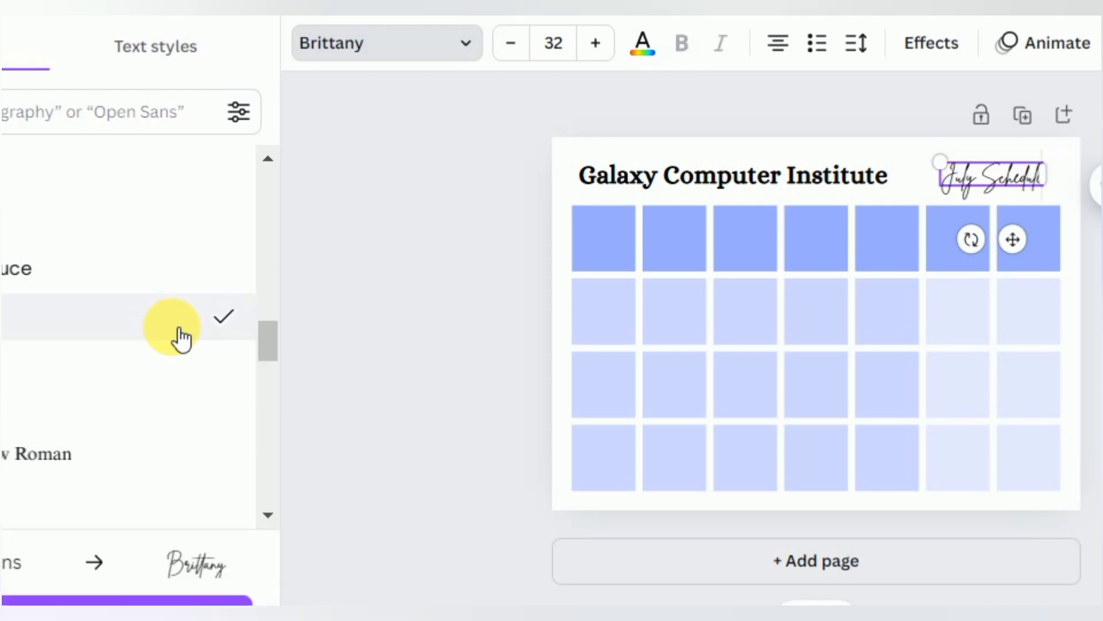
{"action": "left_click_drag", "start_coordinate": [268, 345], "coordinate": [270, 451]}
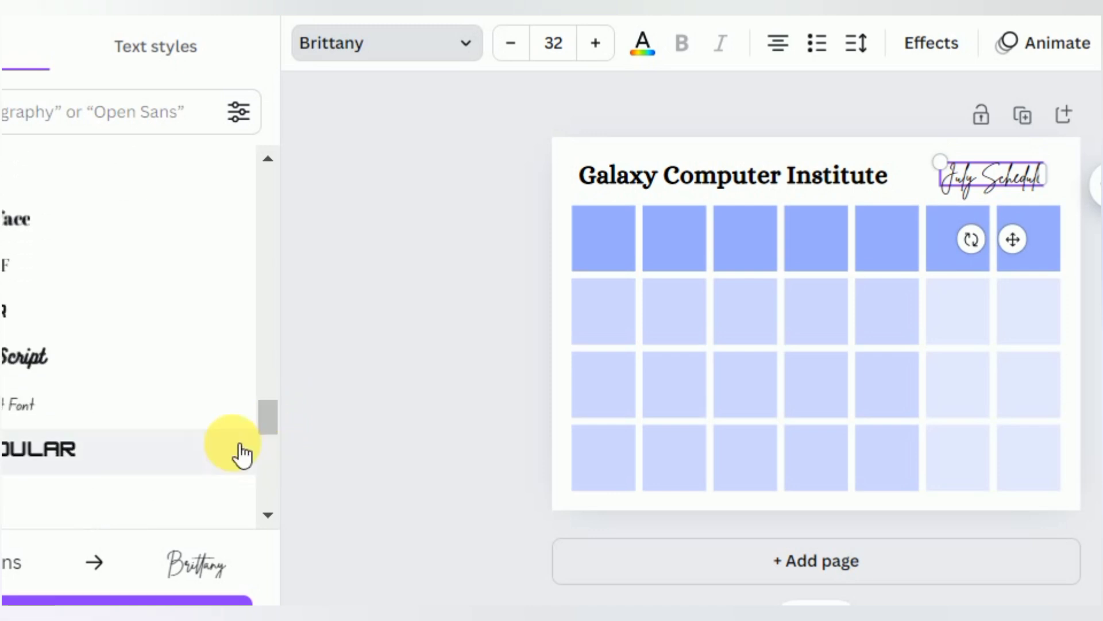
{"action": "left_click", "coordinate": [191, 429]}
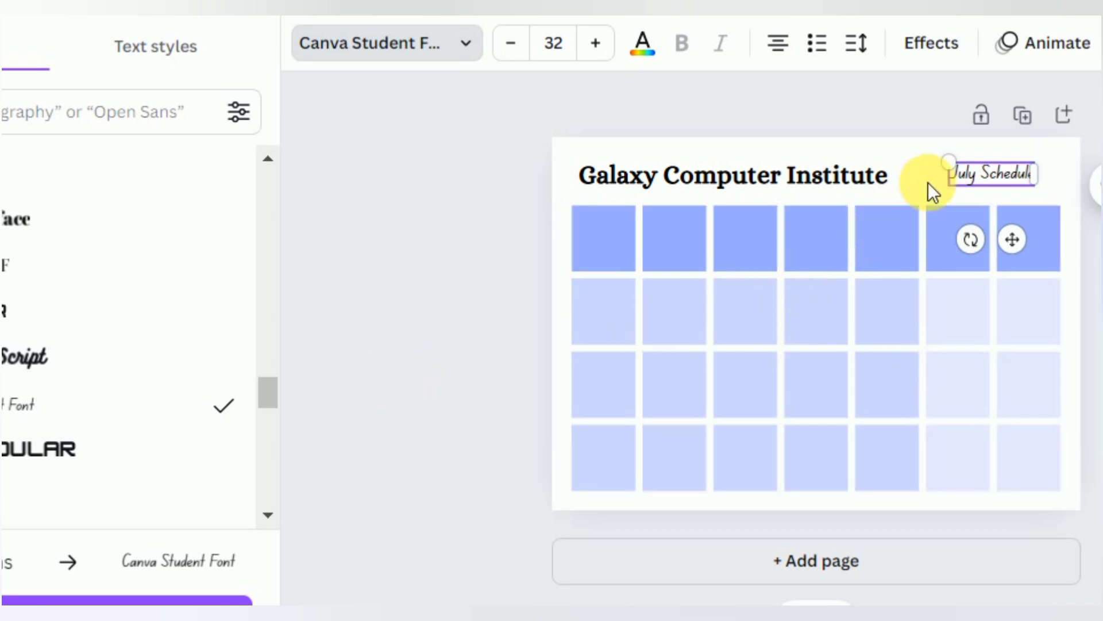
Enlarge the "July Schedule" text to a font size of about 47.9 and align it with the table's right edge
{"action": "left_click_drag", "start_coordinate": [949, 163], "coordinate": [906, 150]}
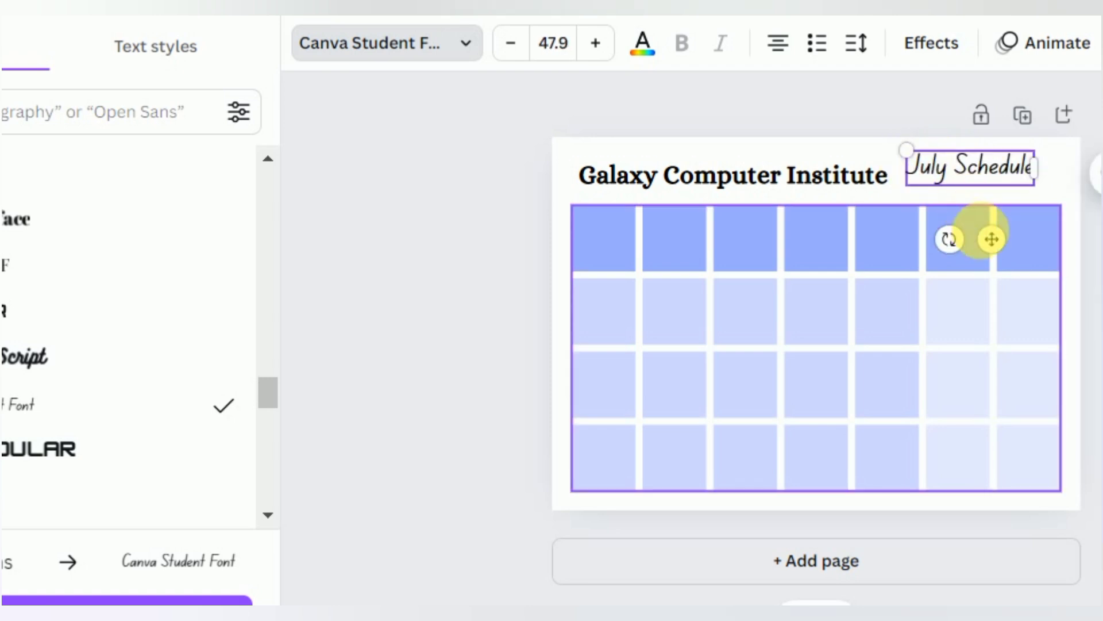
{"action": "left_click_drag", "start_coordinate": [1000, 249], "coordinate": [1018, 248]}
{"action": "key", "text": "Escape"}
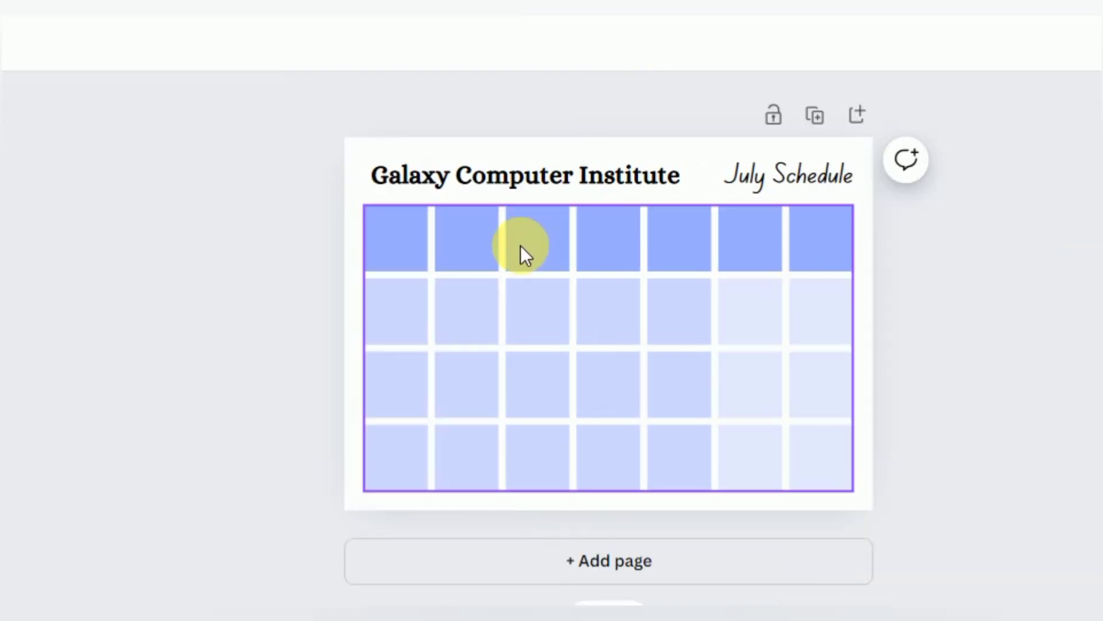
Enter "Groups" in the first header cell of the table
{"action": "left_click", "coordinate": [404, 232]}
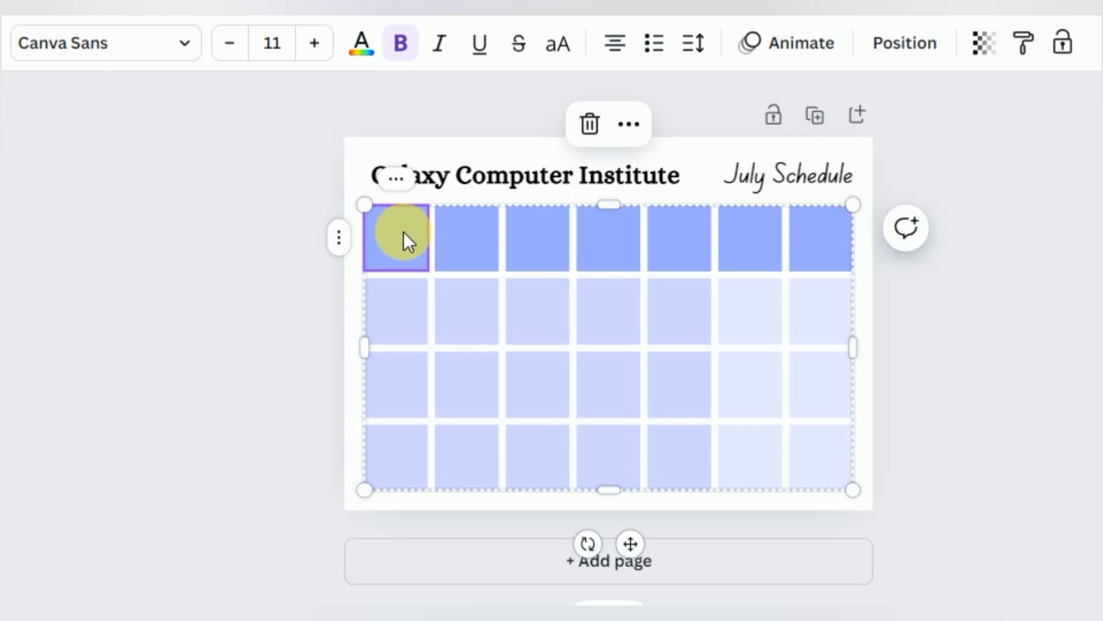
{"action": "type", "text": "Gr"}
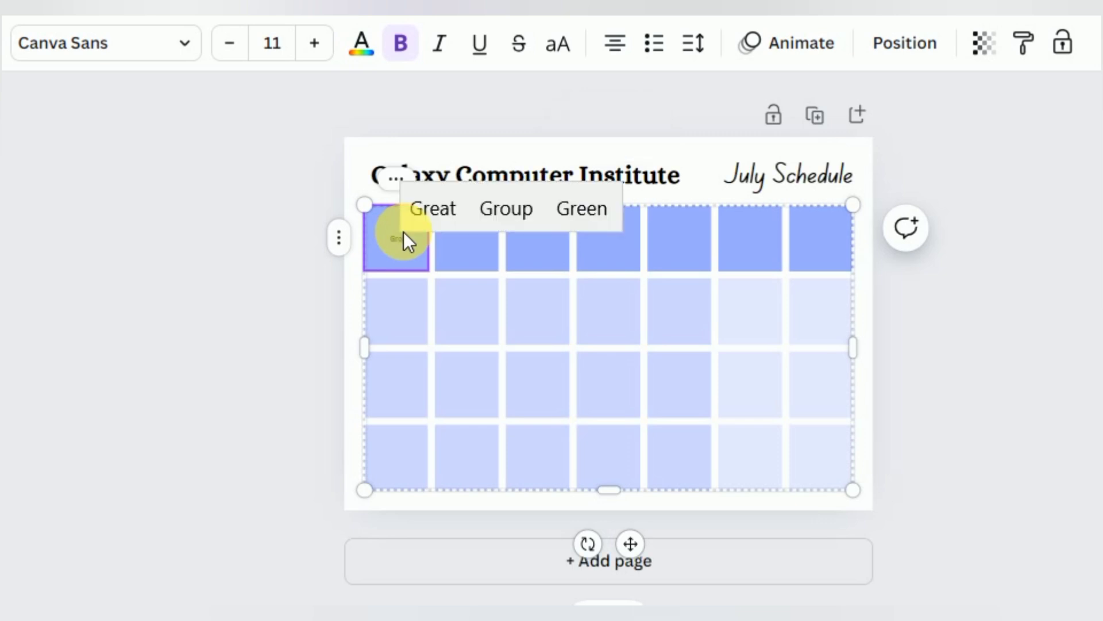
{"action": "type", "text": "oup"}
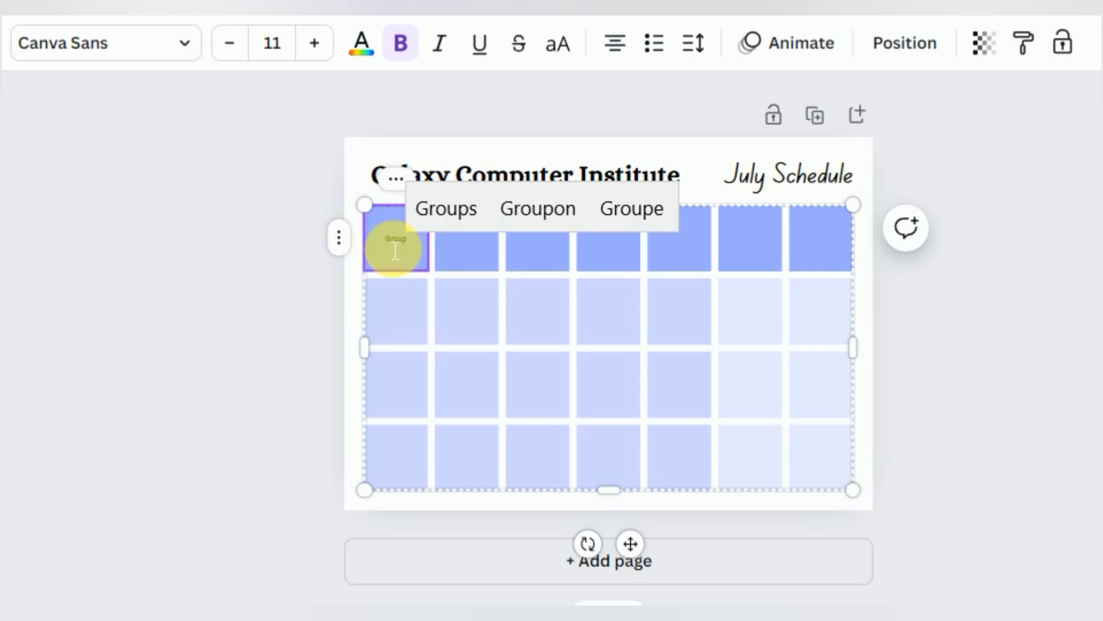
{"action": "type", "text": "s"}
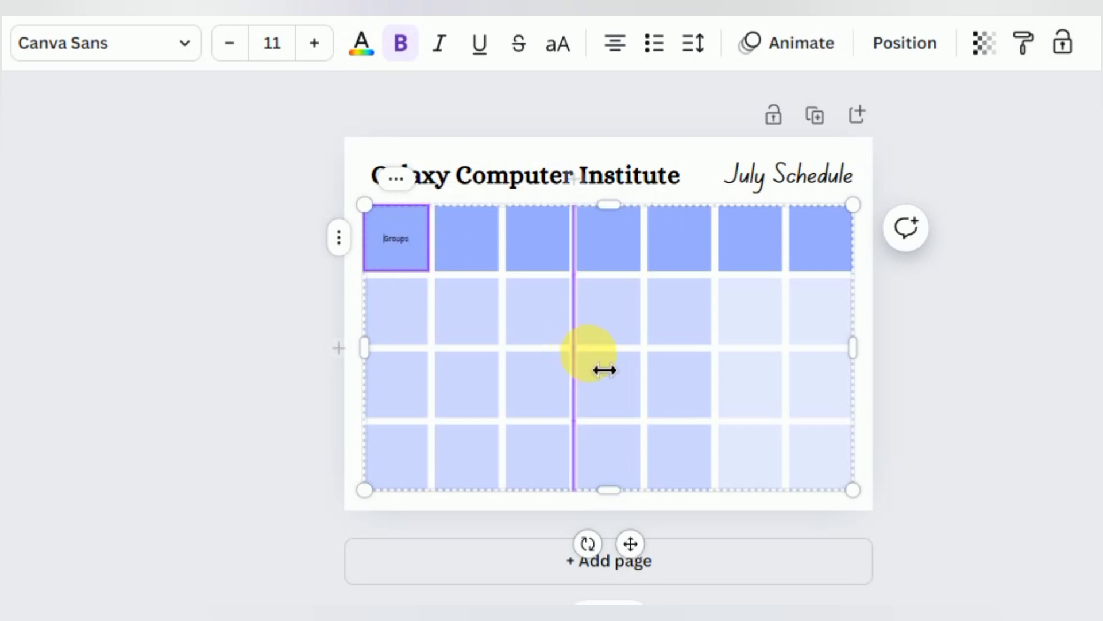
Select the whole table and set its font size to 22
{"action": "key", "text": "ctrl+a"}
{"action": "left_click", "coordinate": [434, 366]}
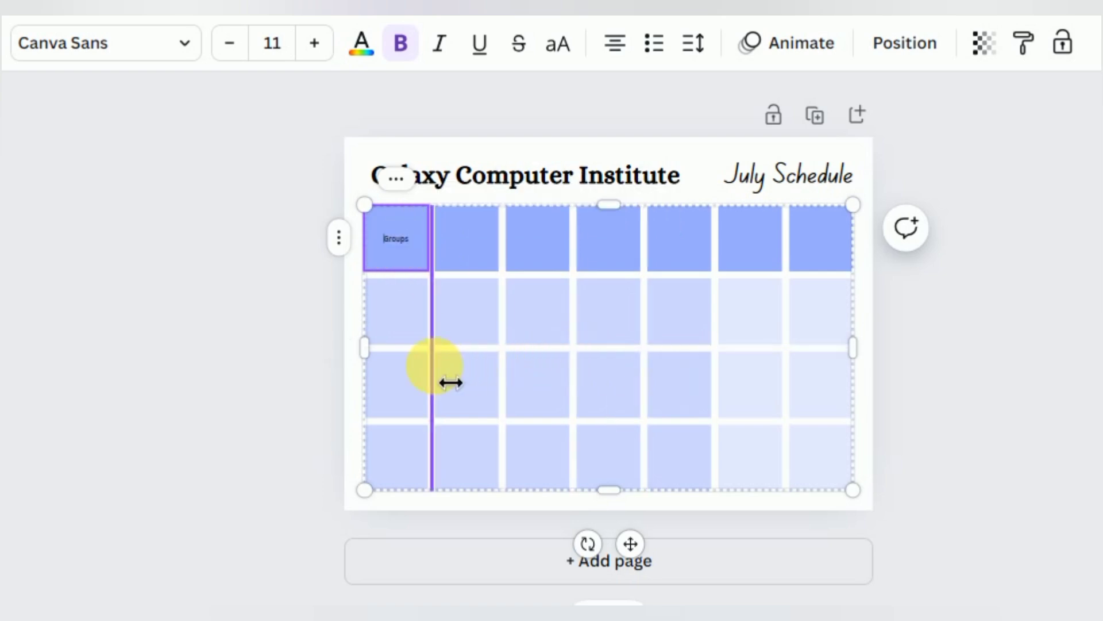
{"action": "left_click", "coordinate": [365, 205]}
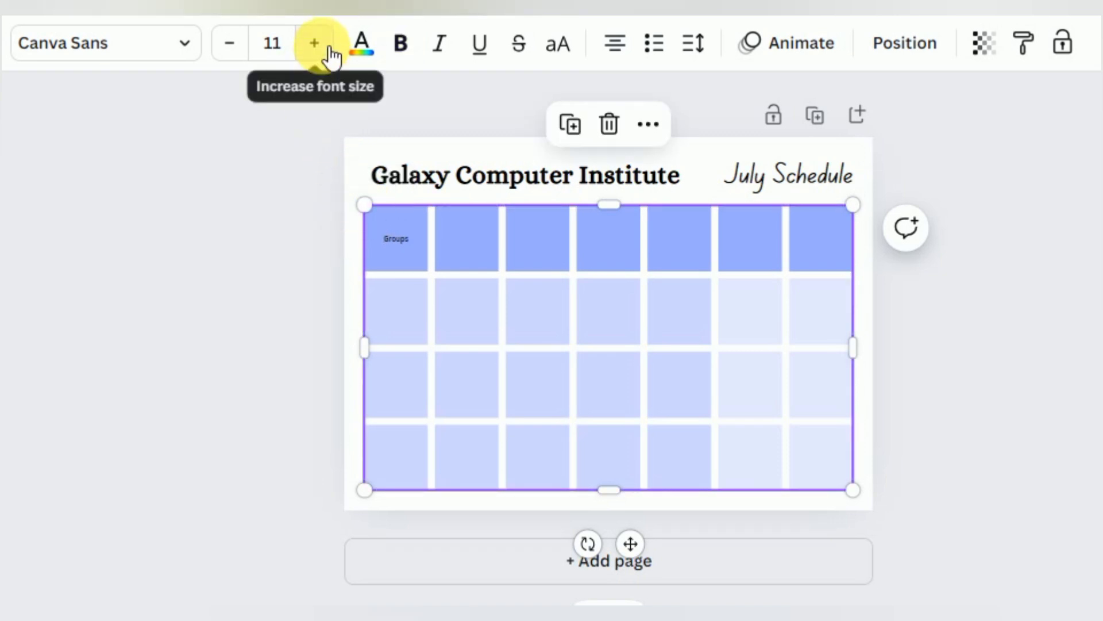
{"action": "left_click", "coordinate": [315, 44]}
{"action": "left_click", "coordinate": [331, 49]}
{"action": "left_click", "coordinate": [331, 49]}
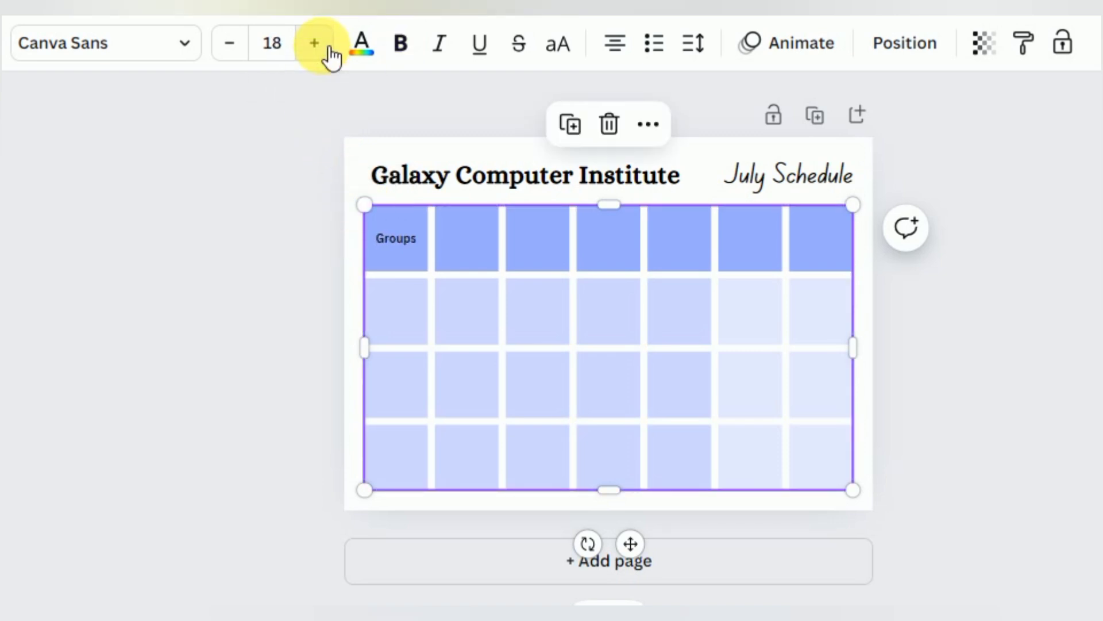
{"action": "left_click", "coordinate": [331, 49]}
{"action": "left_click", "coordinate": [240, 46]}
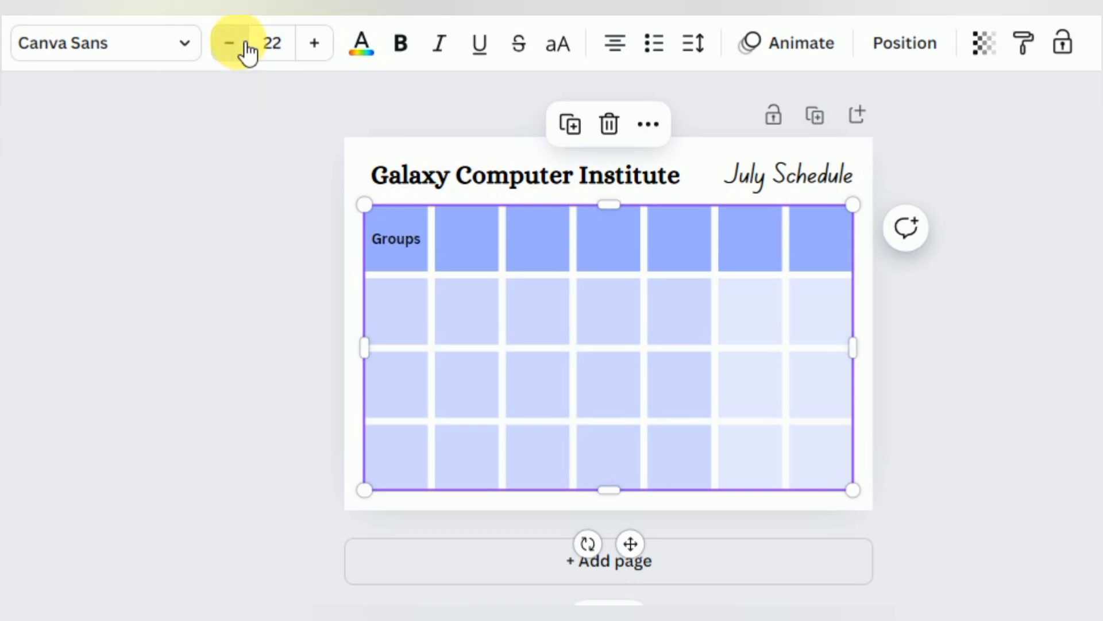
Fill the remaining header cells after "Groups" with the letters A, B, C, D, E and F in order
{"action": "left_click", "coordinate": [459, 233]}
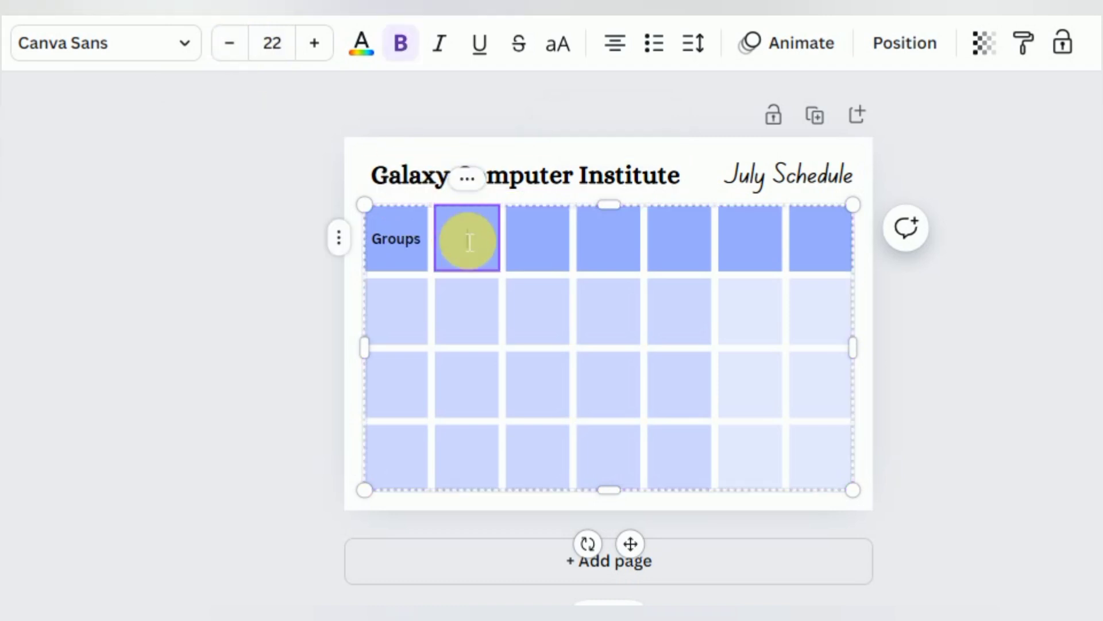
{"action": "type", "text": "A"}
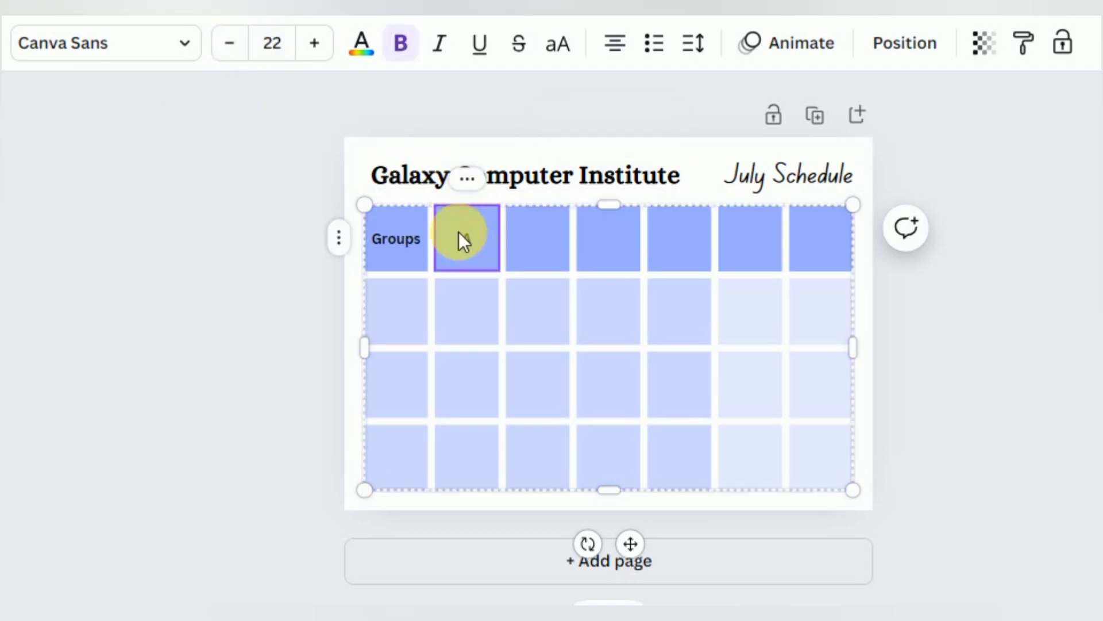
{"action": "key", "text": "Tab"}
{"action": "type", "text": "B"}
{"action": "key", "text": "Tab"}
{"action": "type", "text": "C"}
{"action": "key", "text": "Tab"}
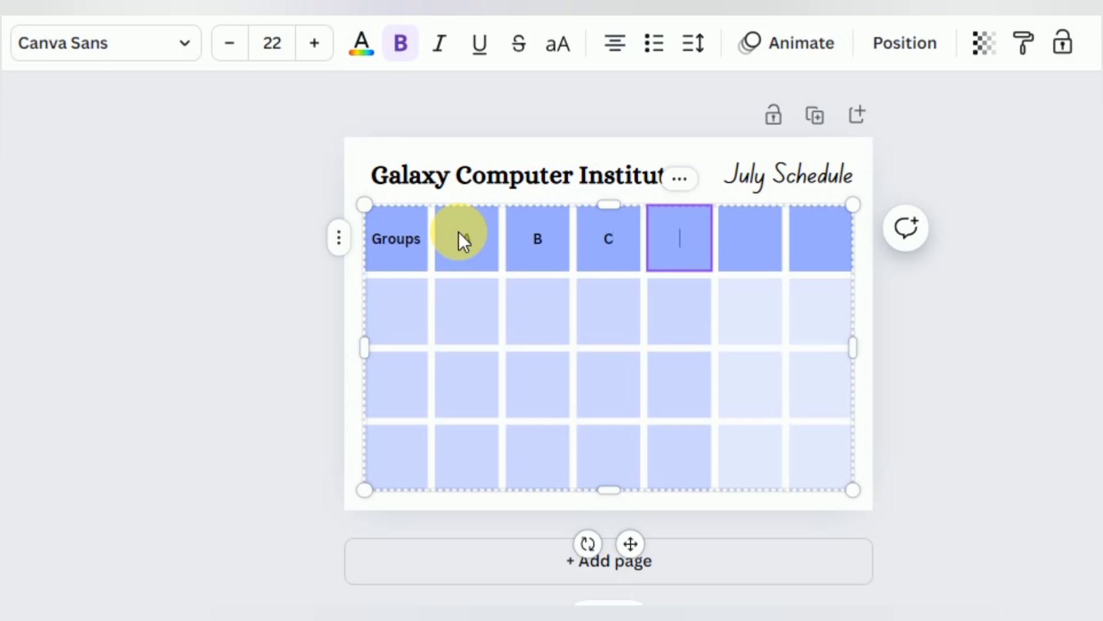
{"action": "type", "text": "D"}
{"action": "key", "text": "Tab"}
{"action": "key", "text": "Tab"}
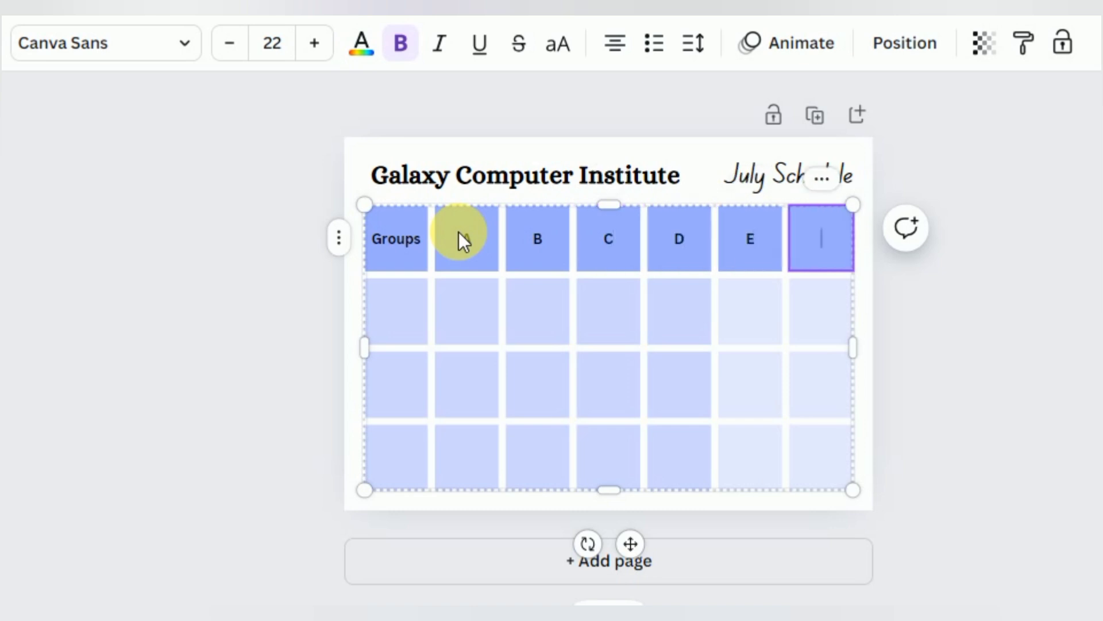
Add three rows at the bottom of the table
{"action": "left_click", "coordinate": [403, 306]}
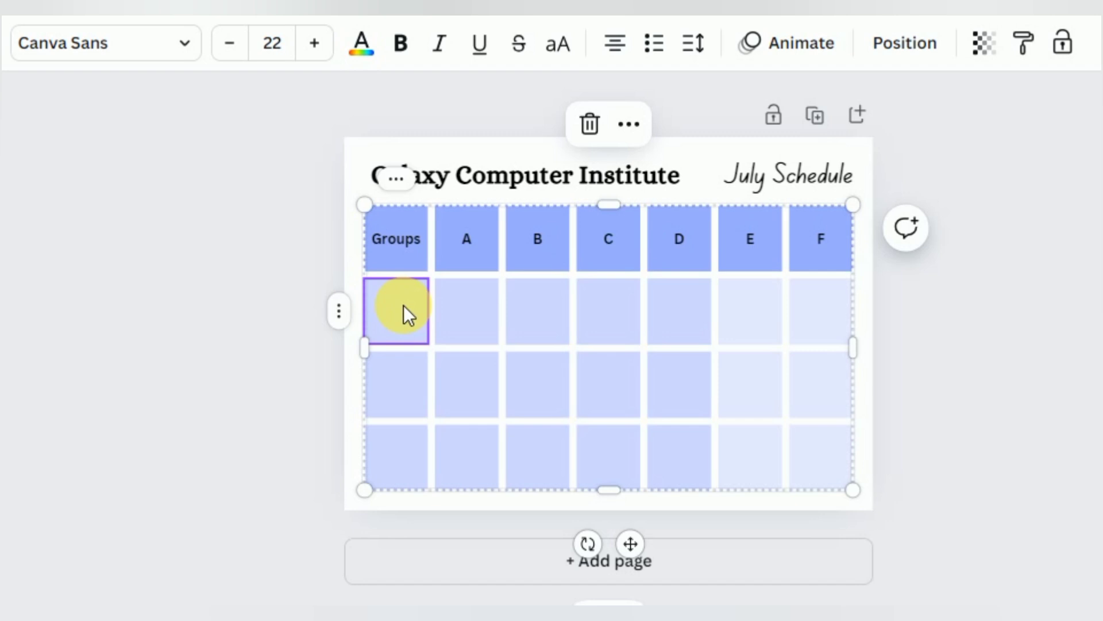
{"action": "left_click", "coordinate": [403, 305]}
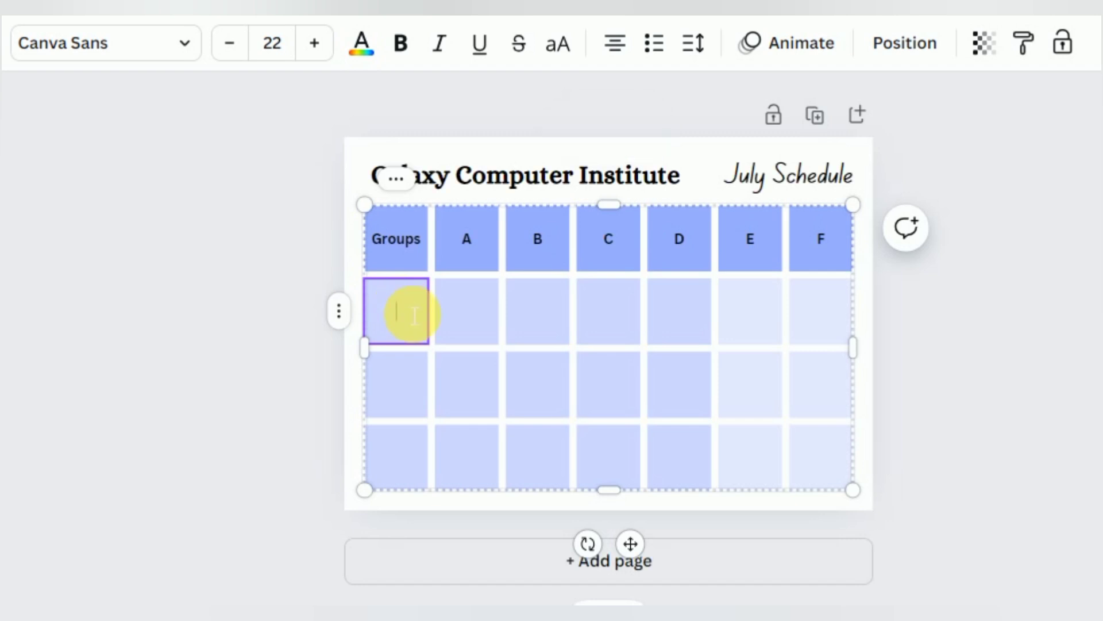
{"action": "mouse_move", "coordinate": [381, 490]}
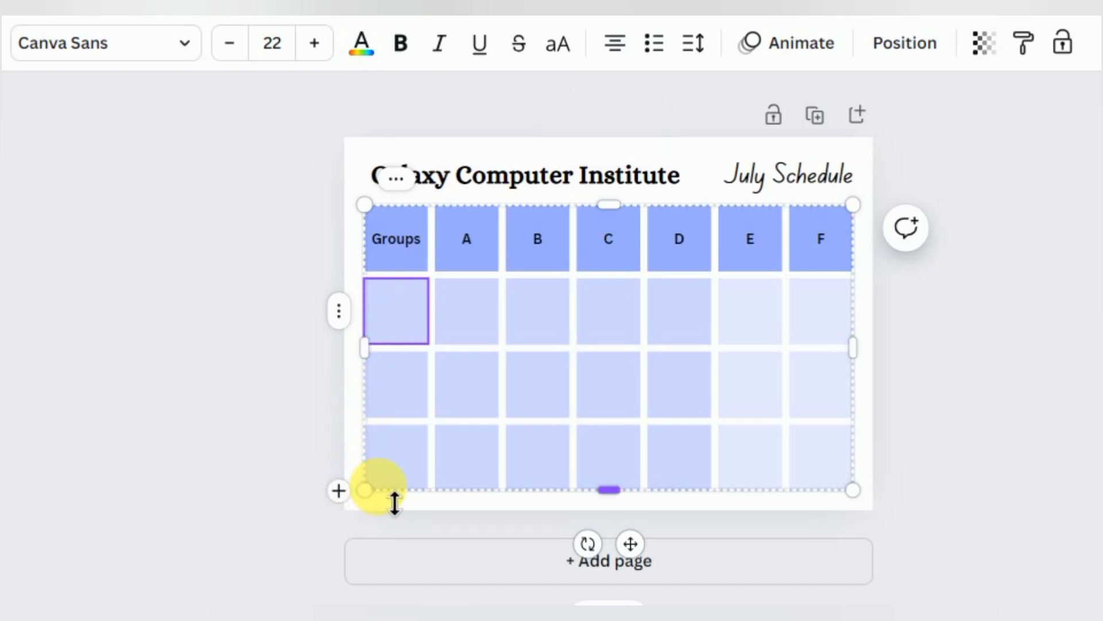
{"action": "left_click", "coordinate": [339, 490]}
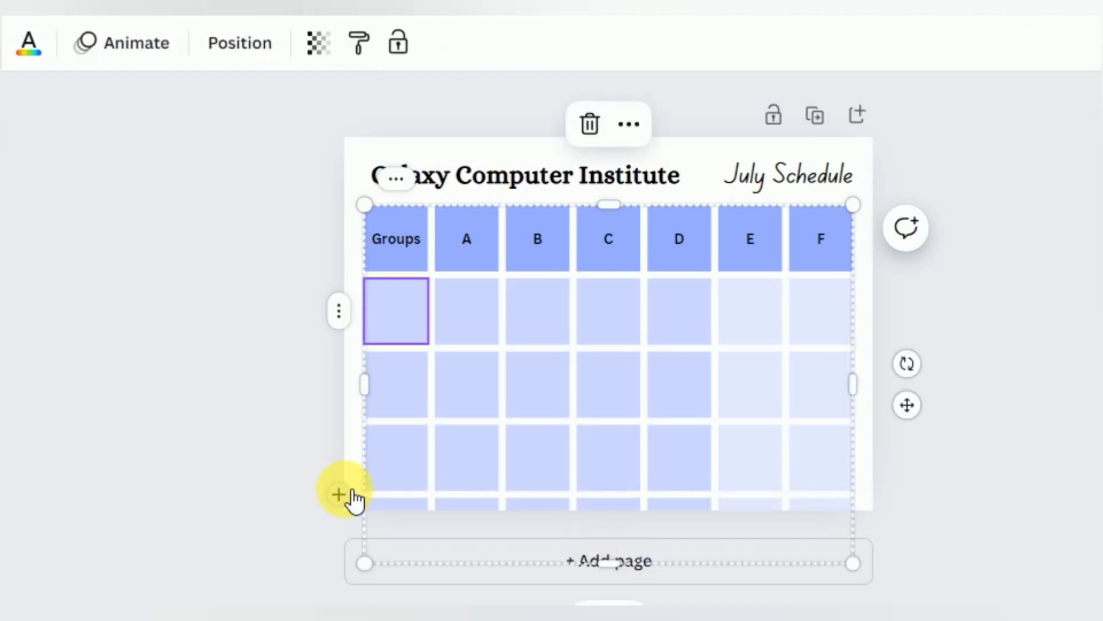
{"action": "left_click", "coordinate": [339, 493]}
{"action": "left_click", "coordinate": [339, 493]}
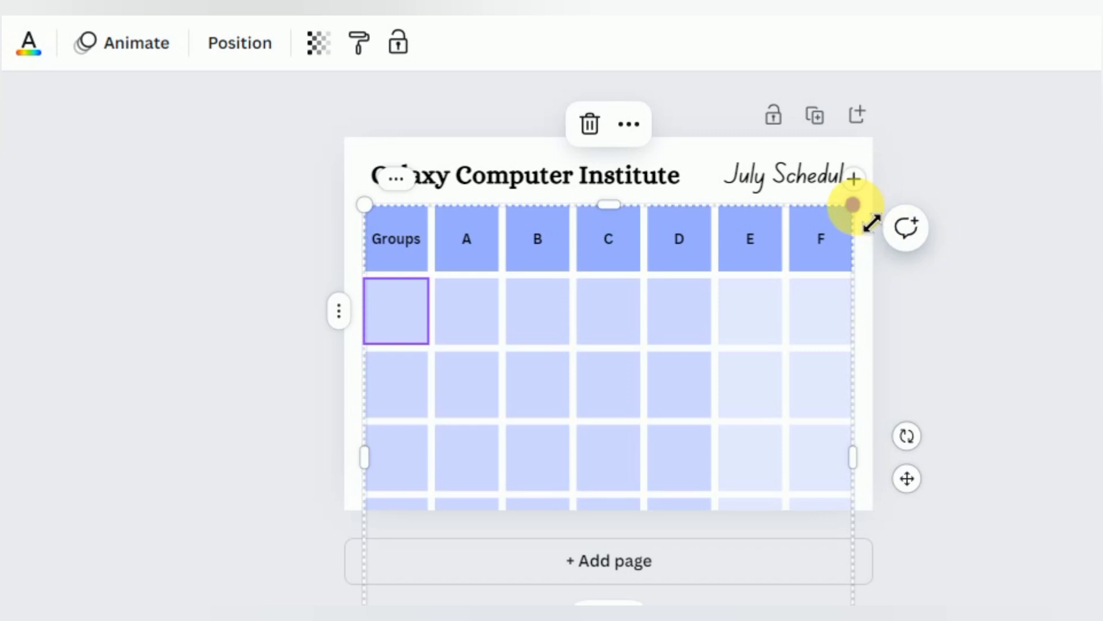
Resize the table and position it below the headings so that all seven rows fit on the page
{"action": "left_click_drag", "start_coordinate": [854, 206], "coordinate": [790, 286]}
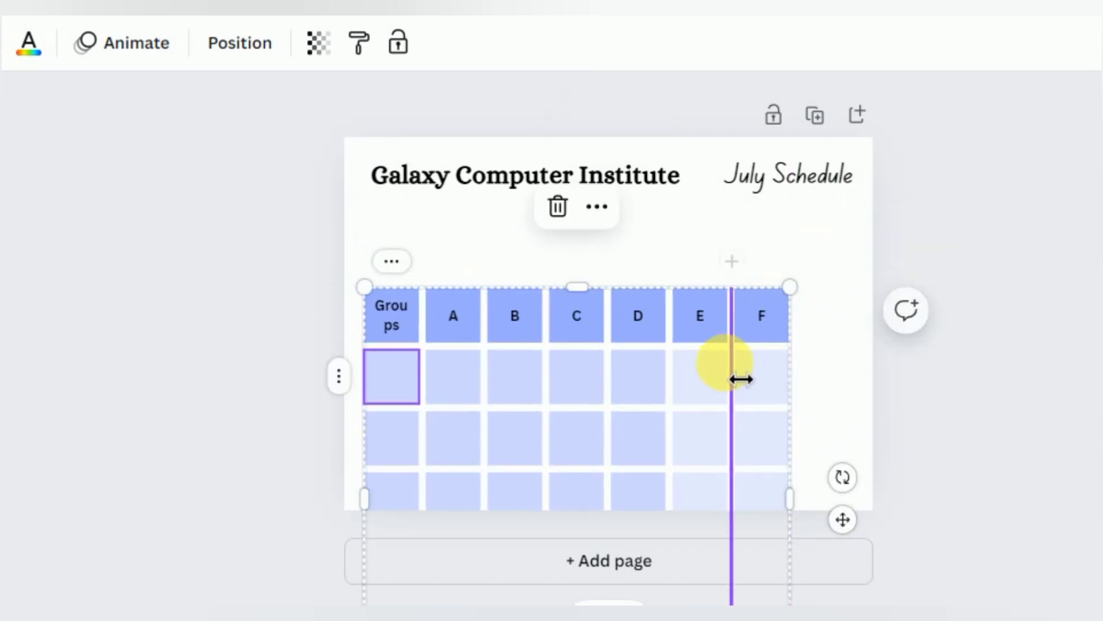
{"action": "left_click_drag", "start_coordinate": [843, 524], "coordinate": [889, 398]}
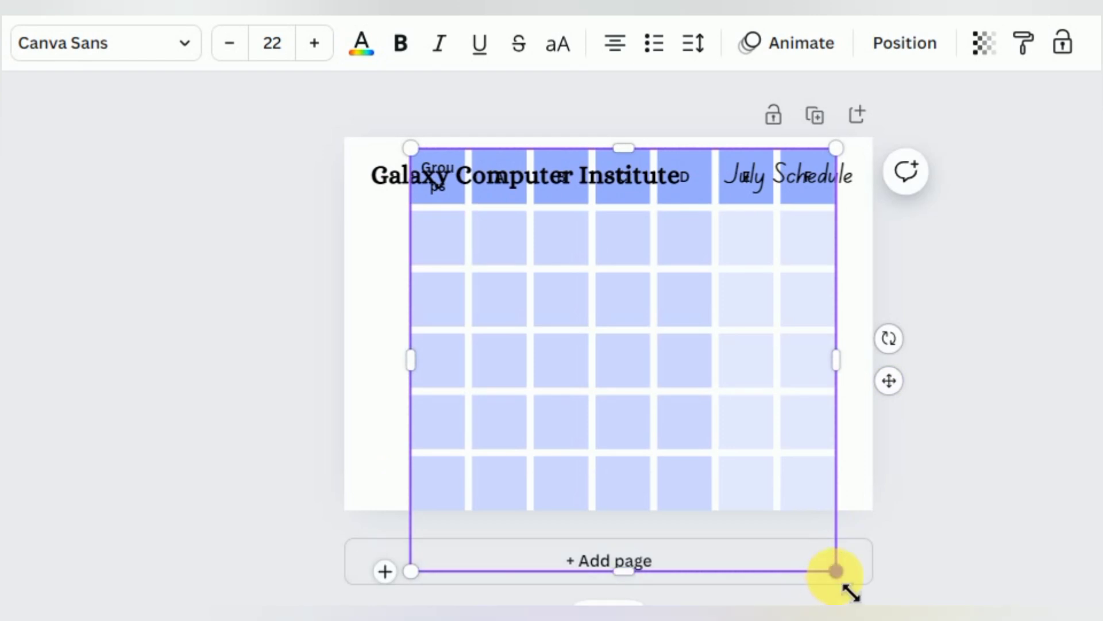
{"action": "left_click_drag", "start_coordinate": [835, 574], "coordinate": [888, 482]}
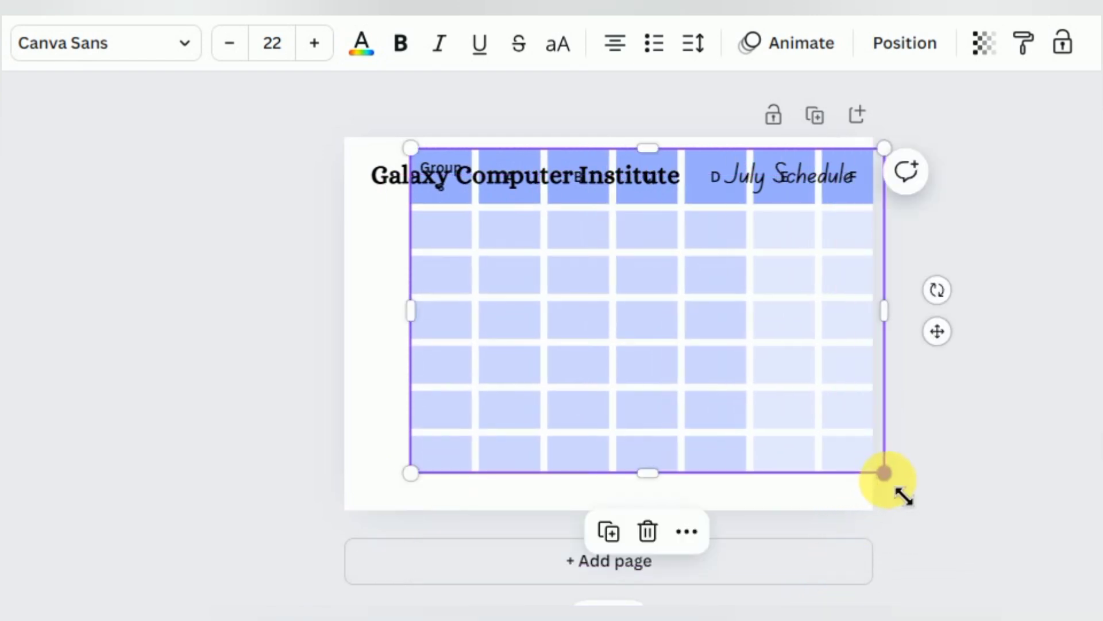
{"action": "left_click_drag", "start_coordinate": [937, 333], "coordinate": [916, 382]}
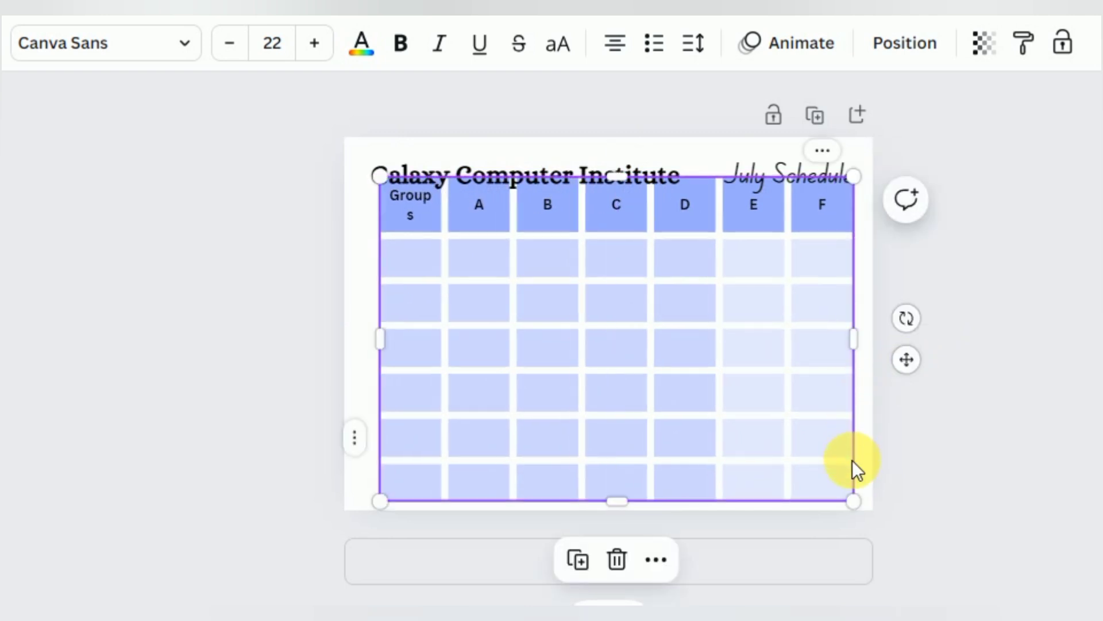
{"action": "left_click_drag", "start_coordinate": [856, 504], "coordinate": [850, 412]}
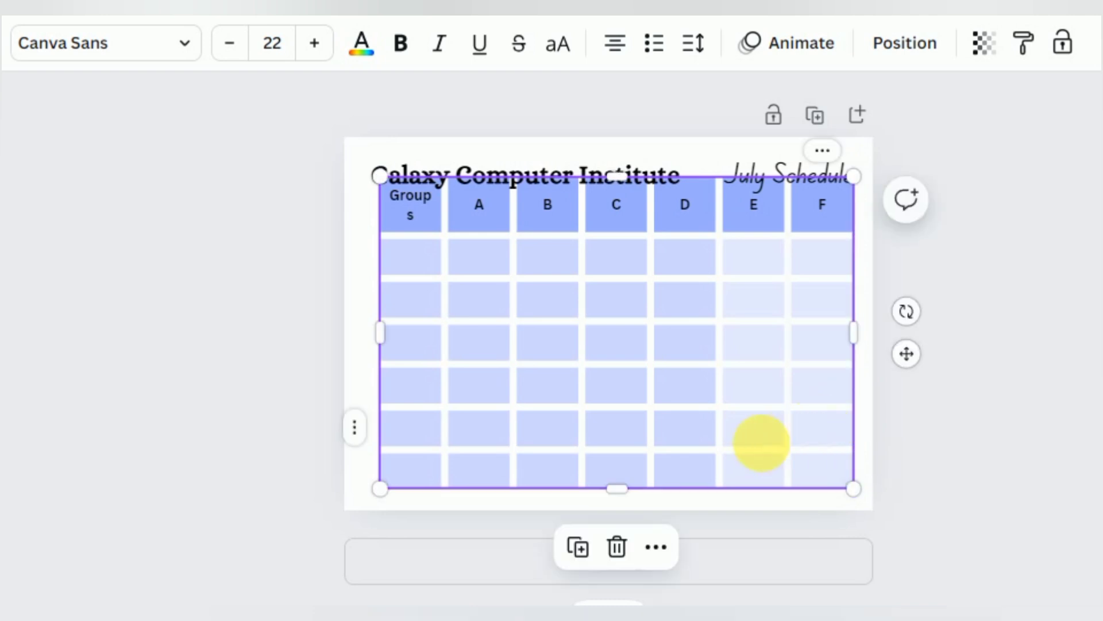
{"action": "left_click_drag", "start_coordinate": [639, 499], "coordinate": [673, 468]}
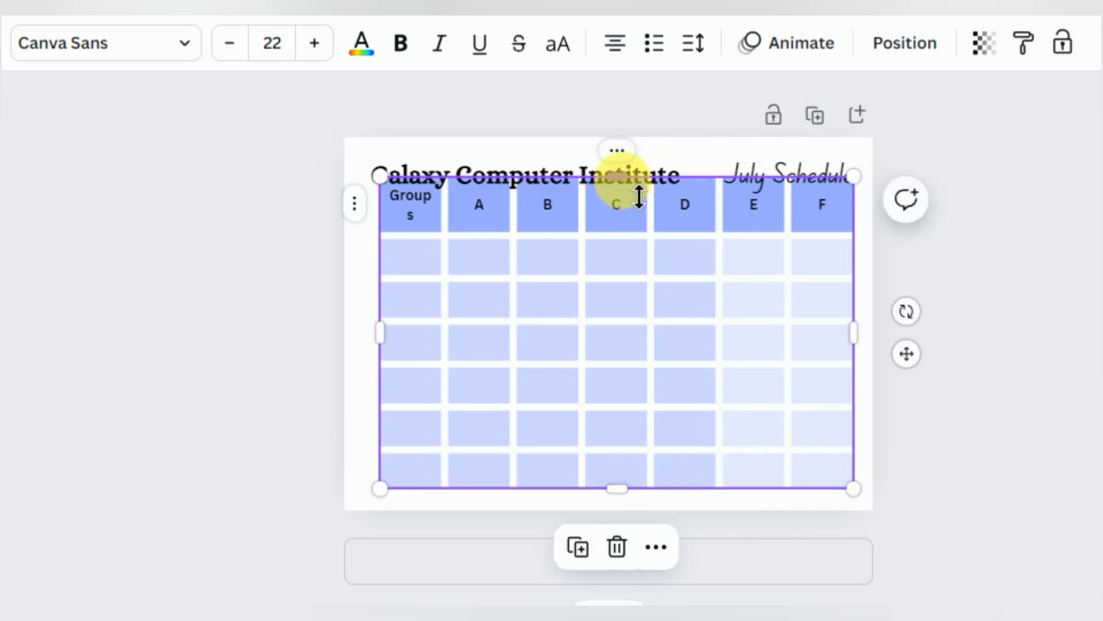
{"action": "left_click_drag", "start_coordinate": [639, 197], "coordinate": [653, 214]}
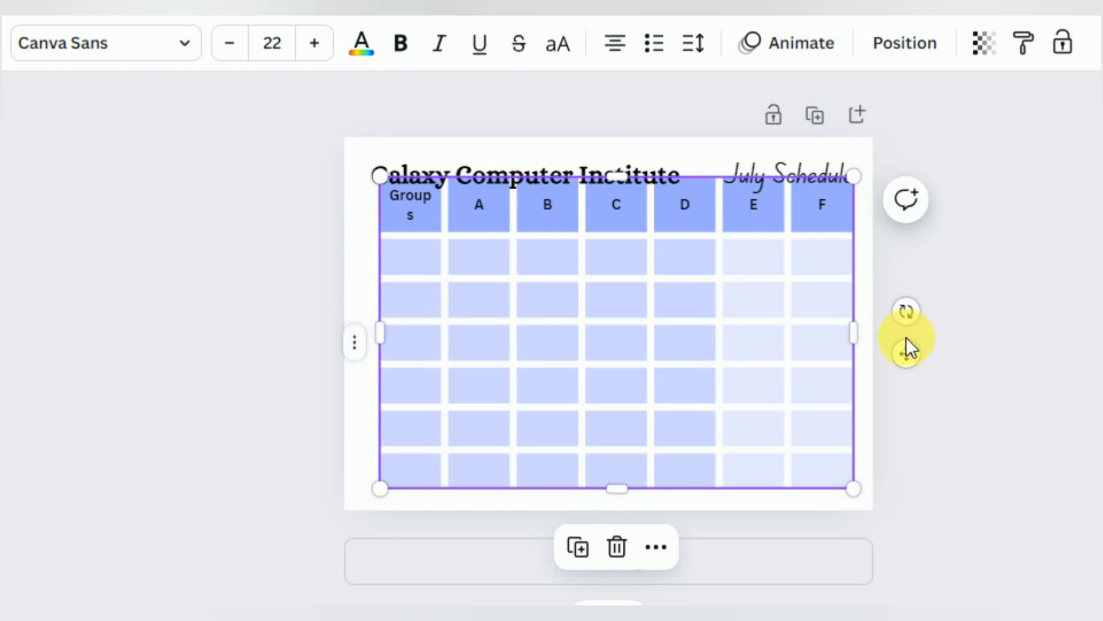
{"action": "left_click_drag", "start_coordinate": [917, 359], "coordinate": [909, 377]}
{"action": "left_click", "coordinate": [960, 367]}
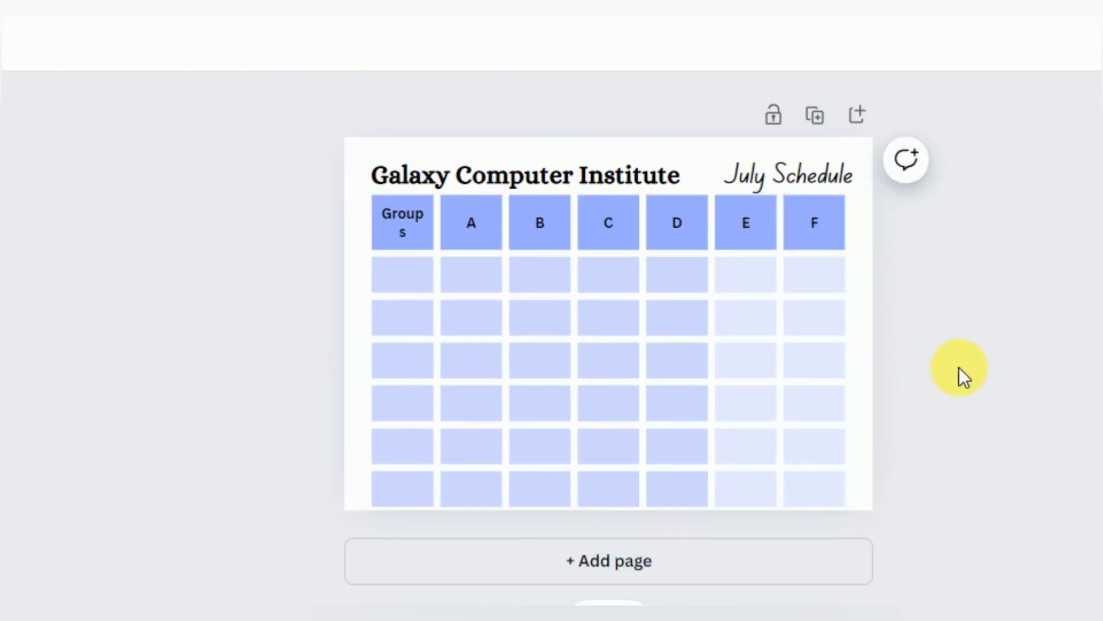
Enter MON, TU and WED in the first three cells below "Groups" in the table's first column
{"action": "left_click_drag", "start_coordinate": [960, 618], "coordinate": [989, 619]}
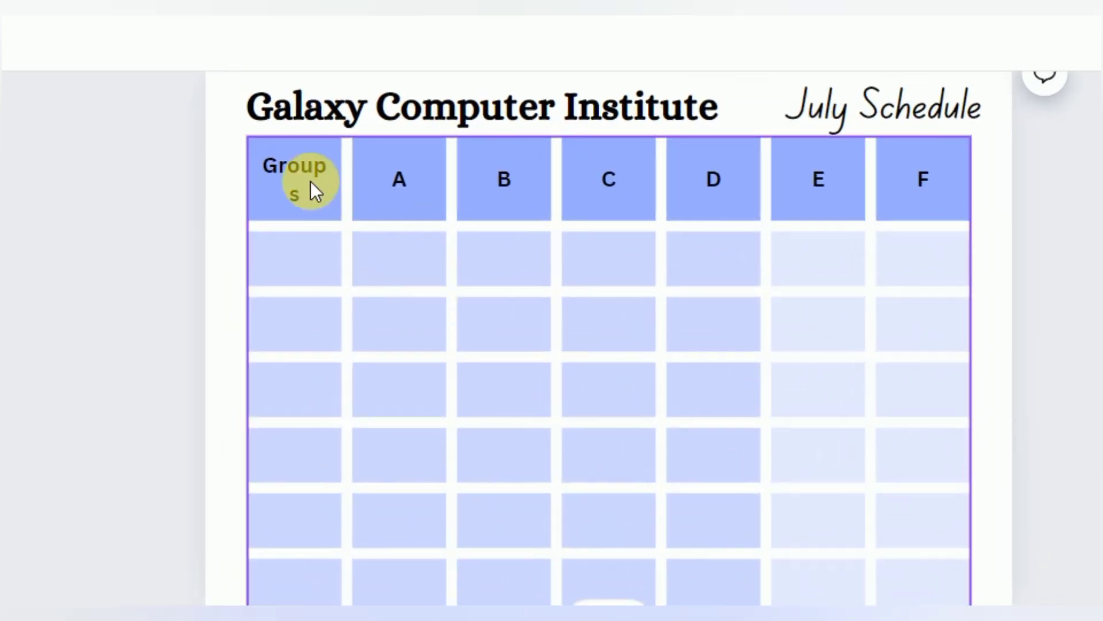
{"action": "left_click", "coordinate": [317, 255]}
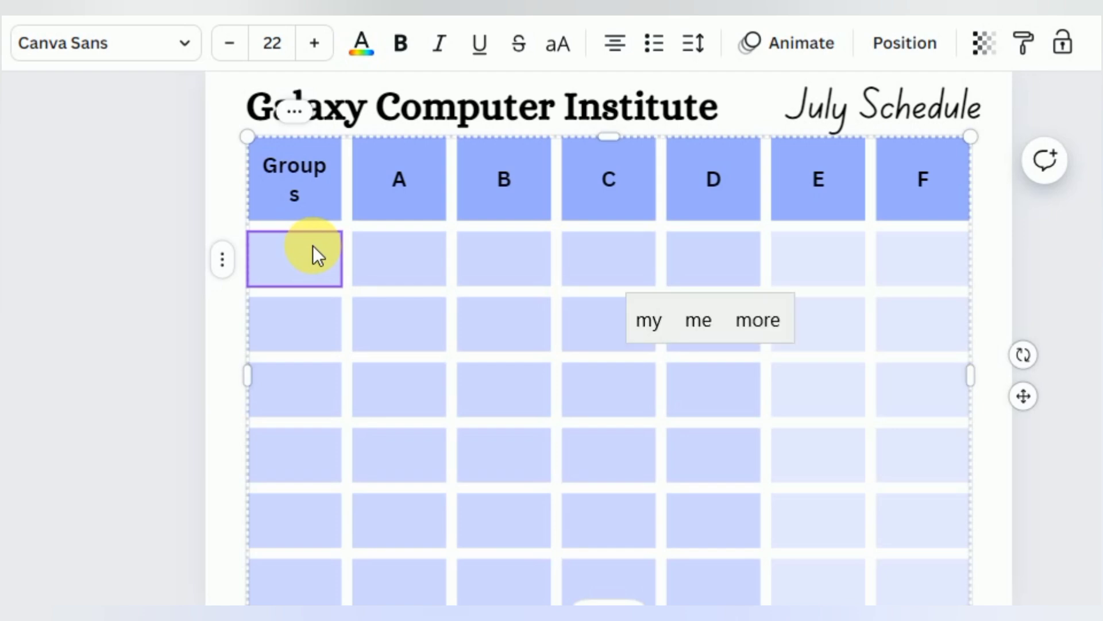
{"action": "left_click", "coordinate": [281, 254]}
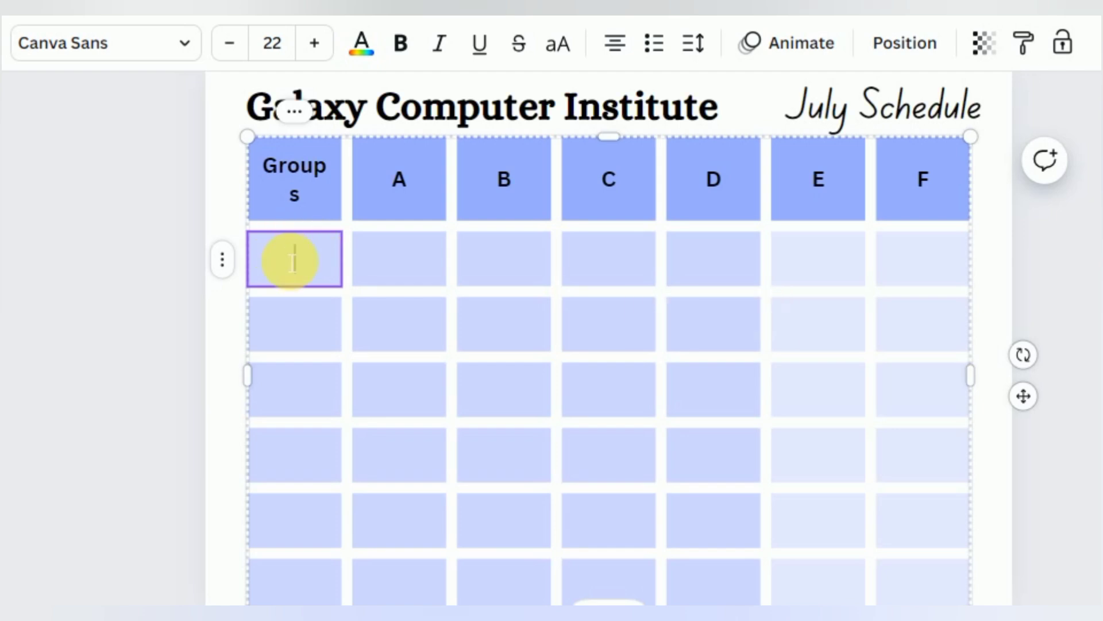
{"action": "type", "text": "MON"}
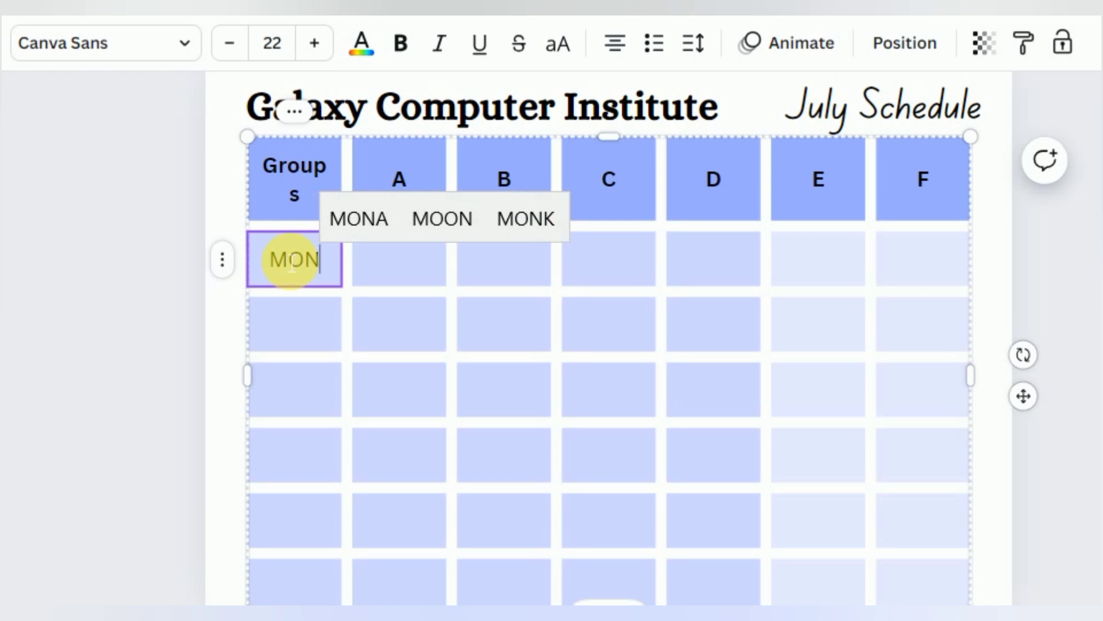
{"action": "key", "text": "Tab"}
{"action": "key", "text": "Down"}
{"action": "key", "text": "Left"}
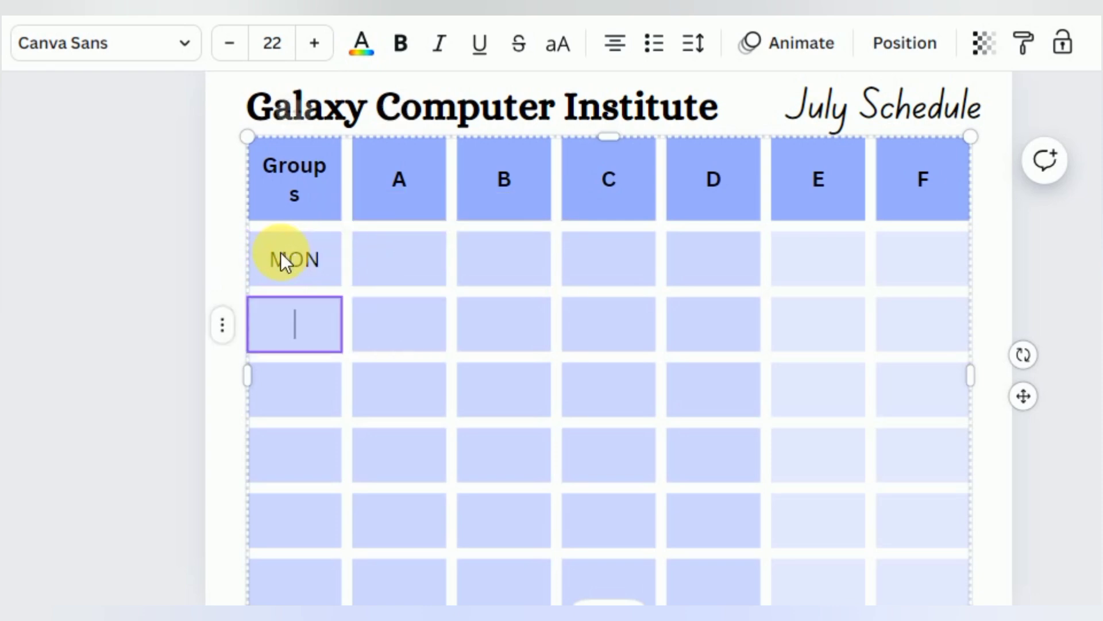
{"action": "type", "text": "TU"}
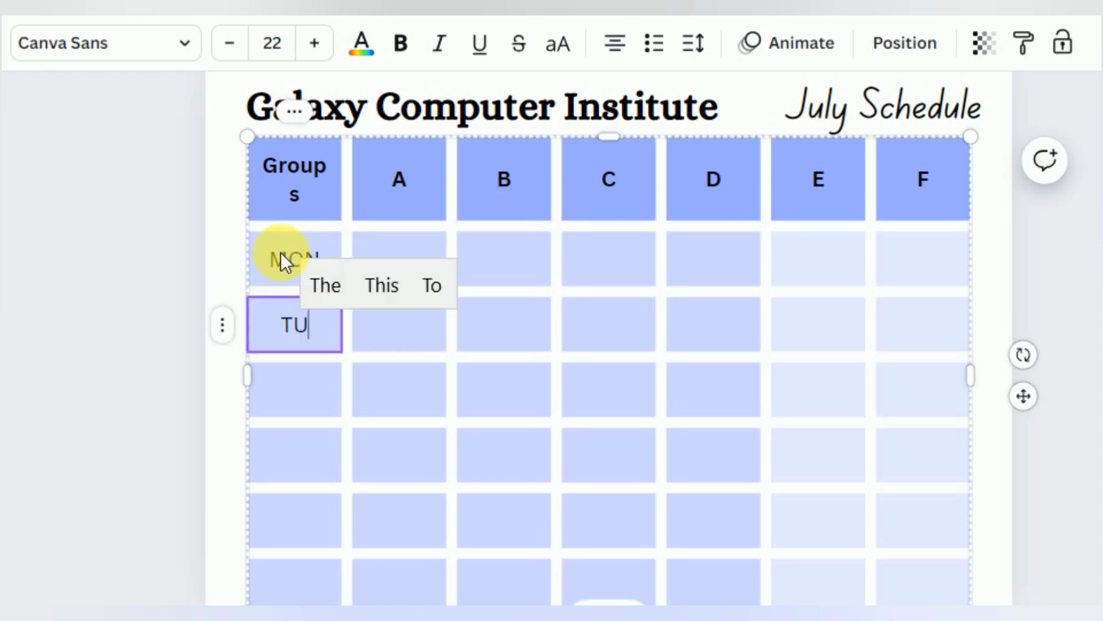
{"action": "key", "text": "Tab"}
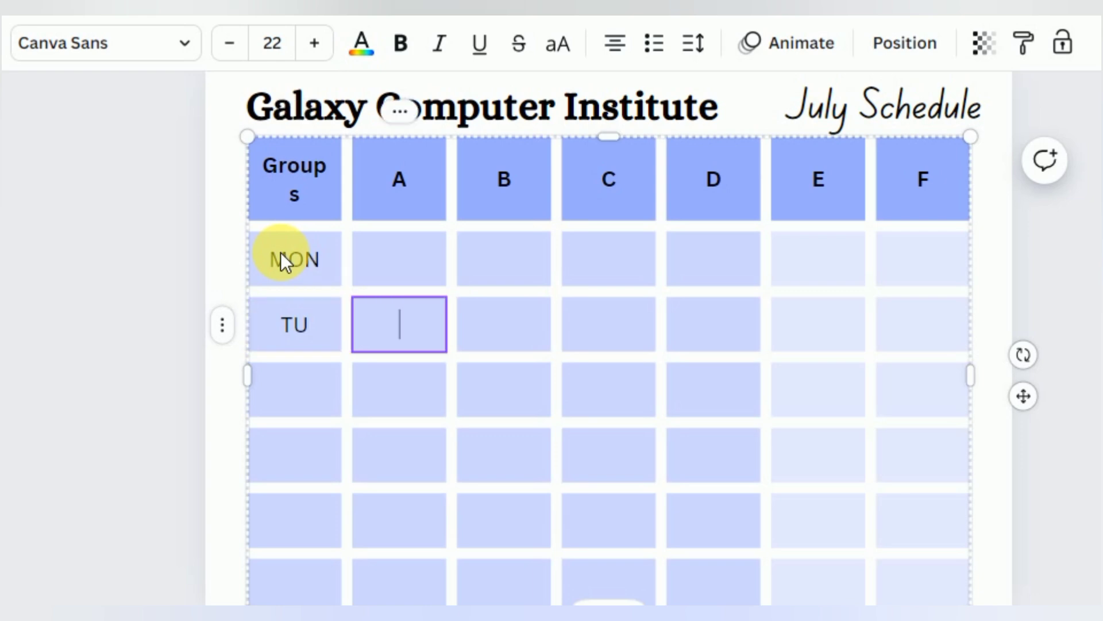
{"action": "key", "text": "Down"}
{"action": "key", "text": "Left"}
{"action": "type", "text": "WED"}
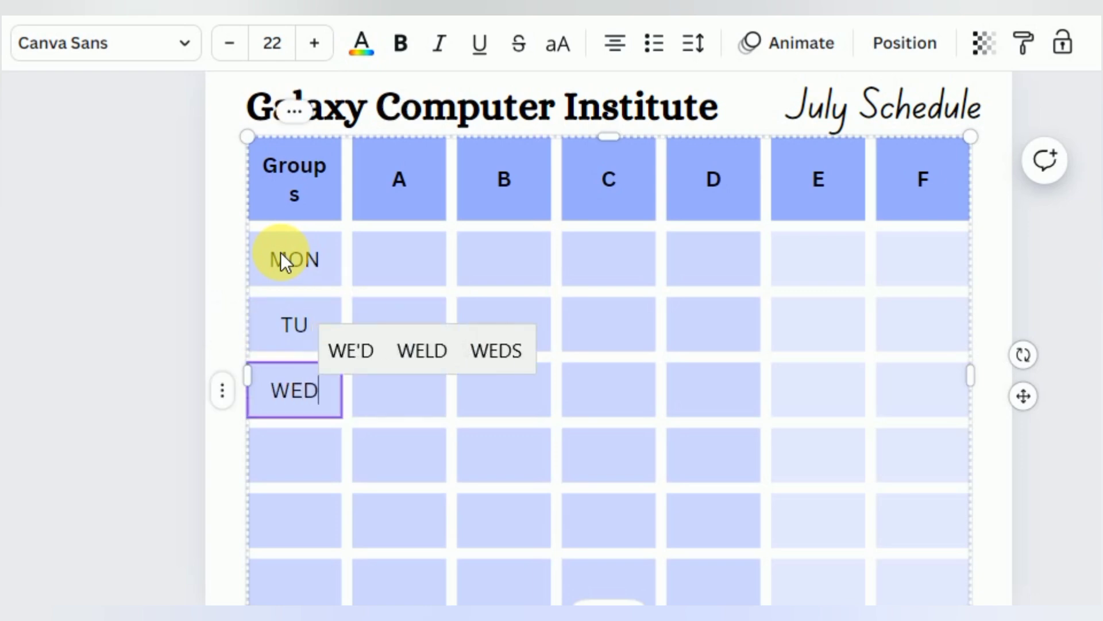
Enter THUS, FRI and SAT in the first column's three remaining cells below WED
{"action": "key", "text": "Down"}
{"action": "type", "text": "THUS"}
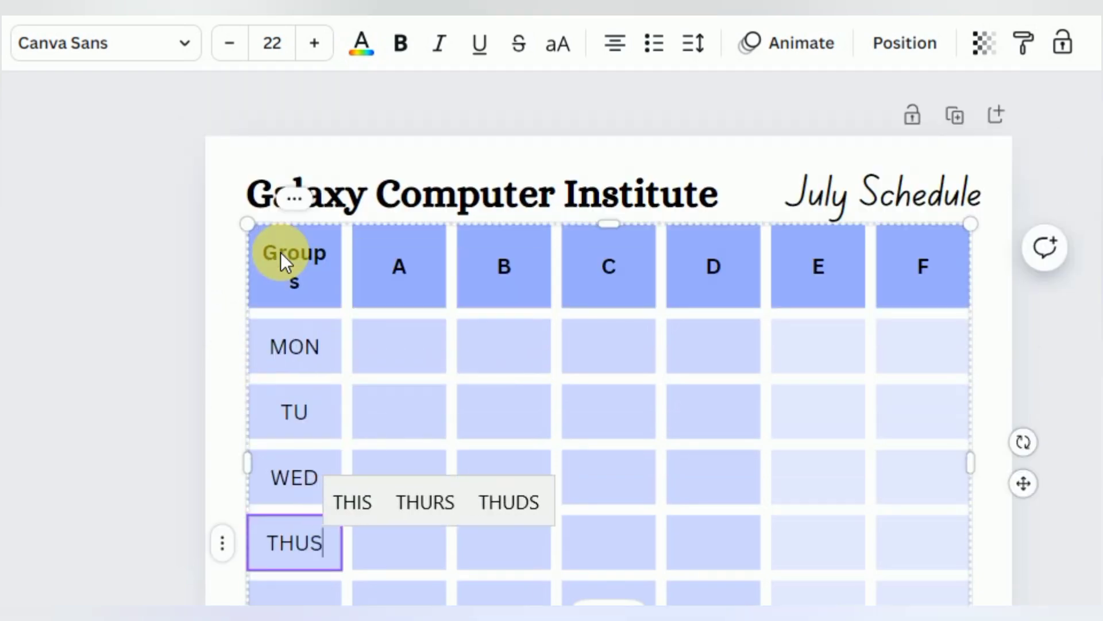
{"action": "key", "text": "Down"}
{"action": "type", "text": "FRI"}
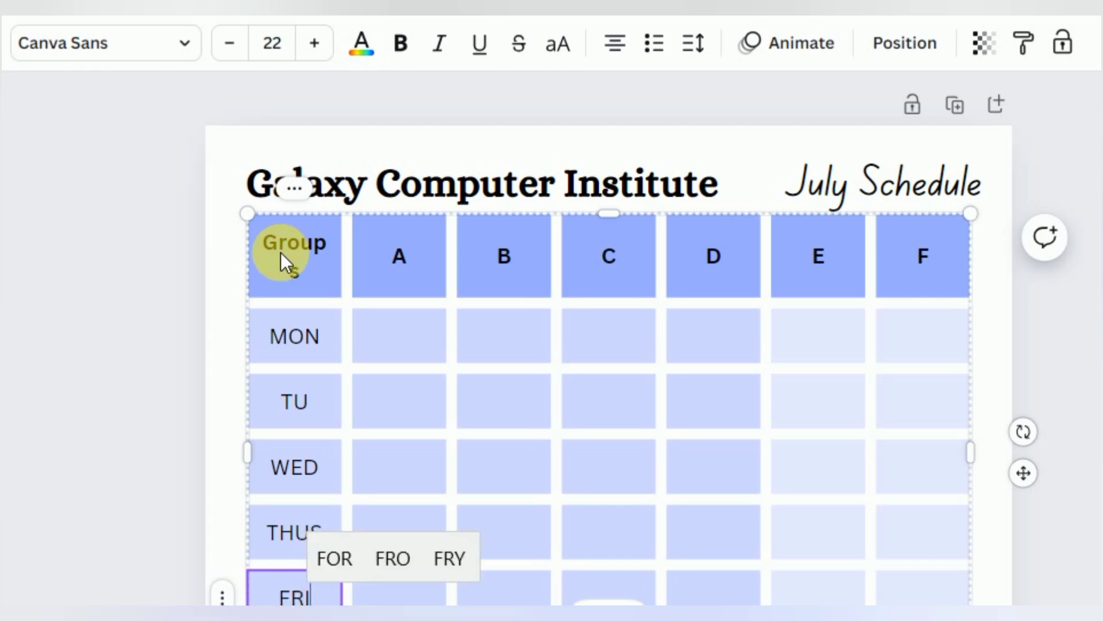
{"action": "key", "text": "Down"}
{"action": "type", "text": "SAT"}
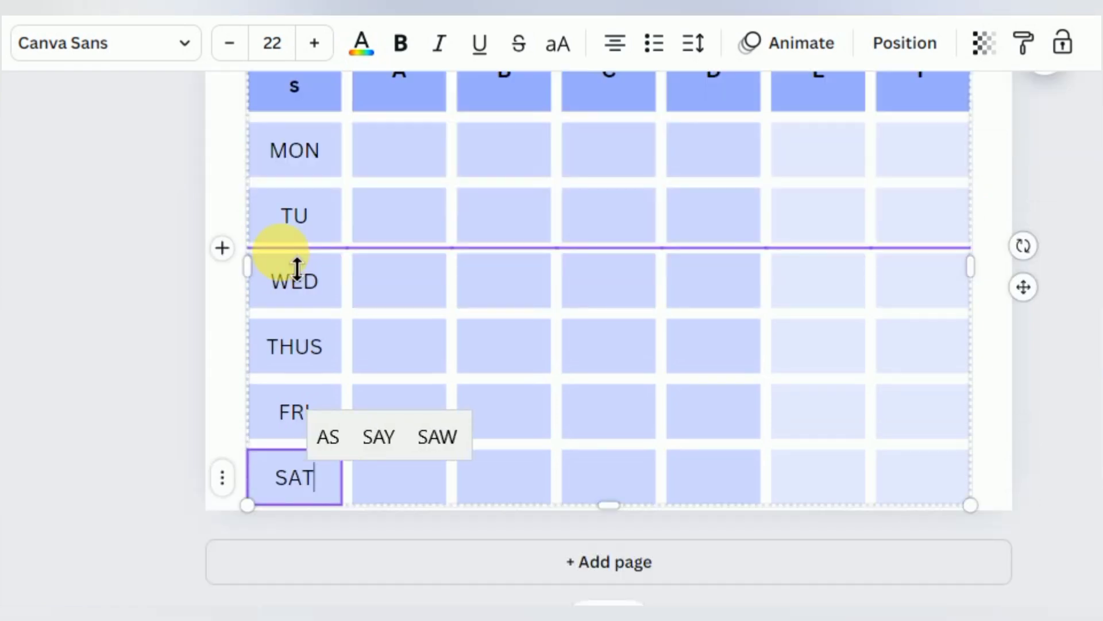
Enter 10 AM for group A on MON and copy it to the WED and FRI rows of that column
{"action": "key", "text": "Tab"}
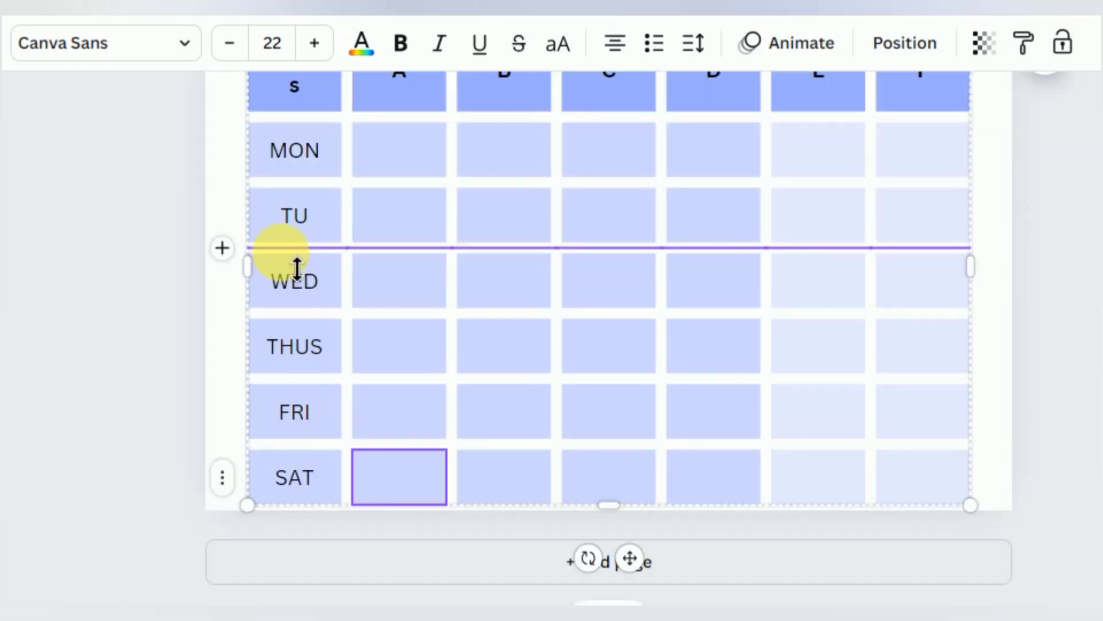
{"action": "key", "text": "Up"}
{"action": "key", "text": "Up"}
{"action": "key", "text": "Up"}
{"action": "key", "text": "Up"}
{"action": "key", "text": "Up"}
{"action": "key", "text": "Up"}
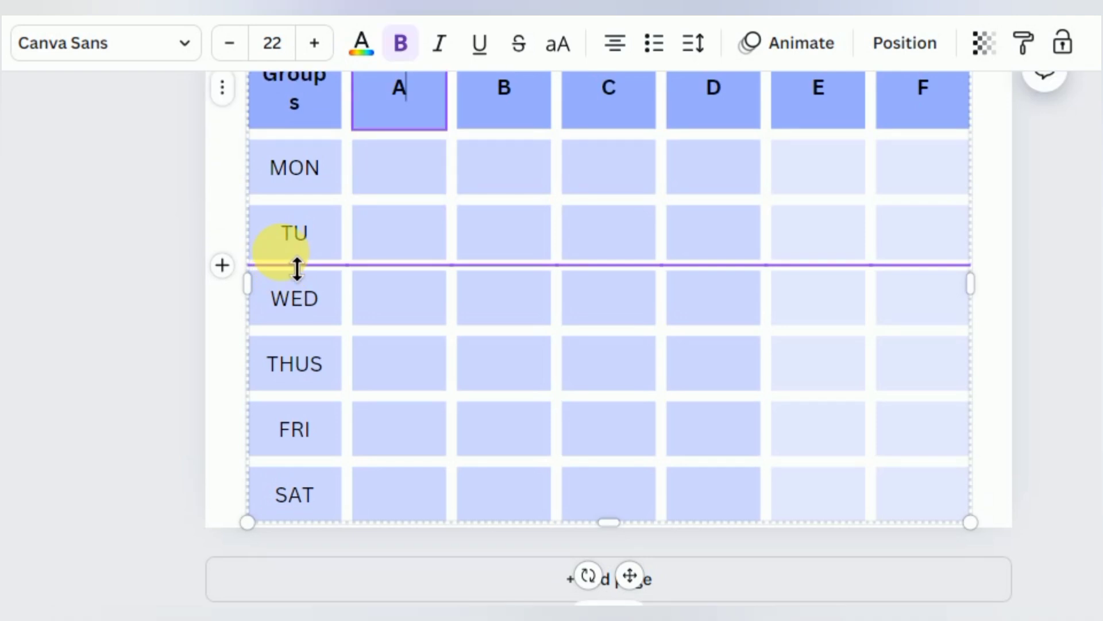
{"action": "key", "text": "Left"}
{"action": "key", "text": "Down"}
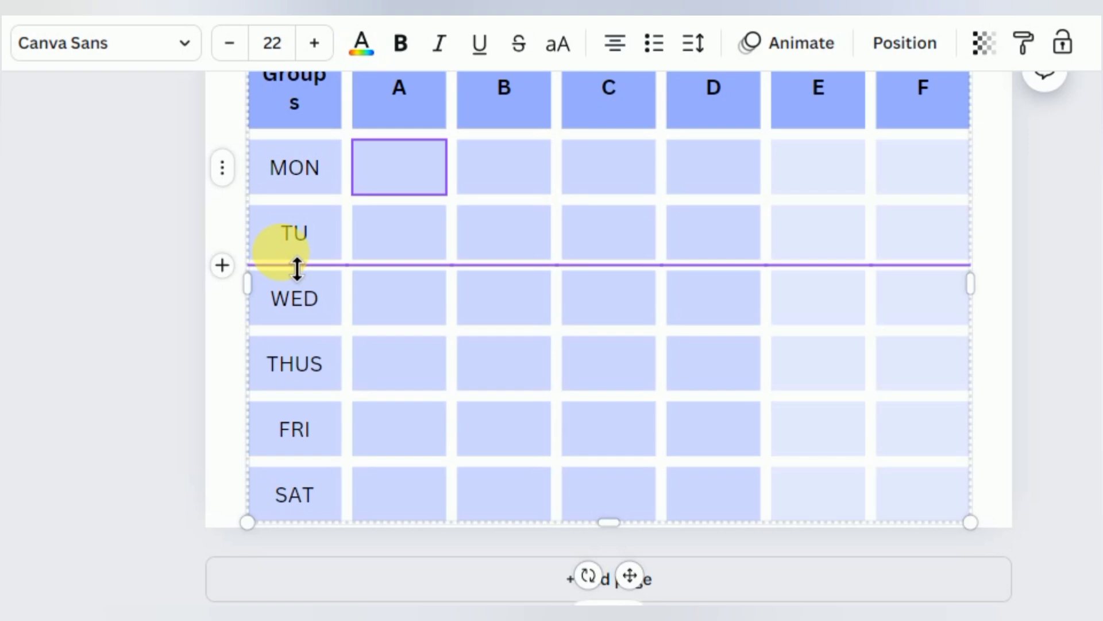
{"action": "type", "text": "10 AM"}
{"action": "key", "text": "ctrl+a"}
{"action": "key", "text": "ctrl+c"}
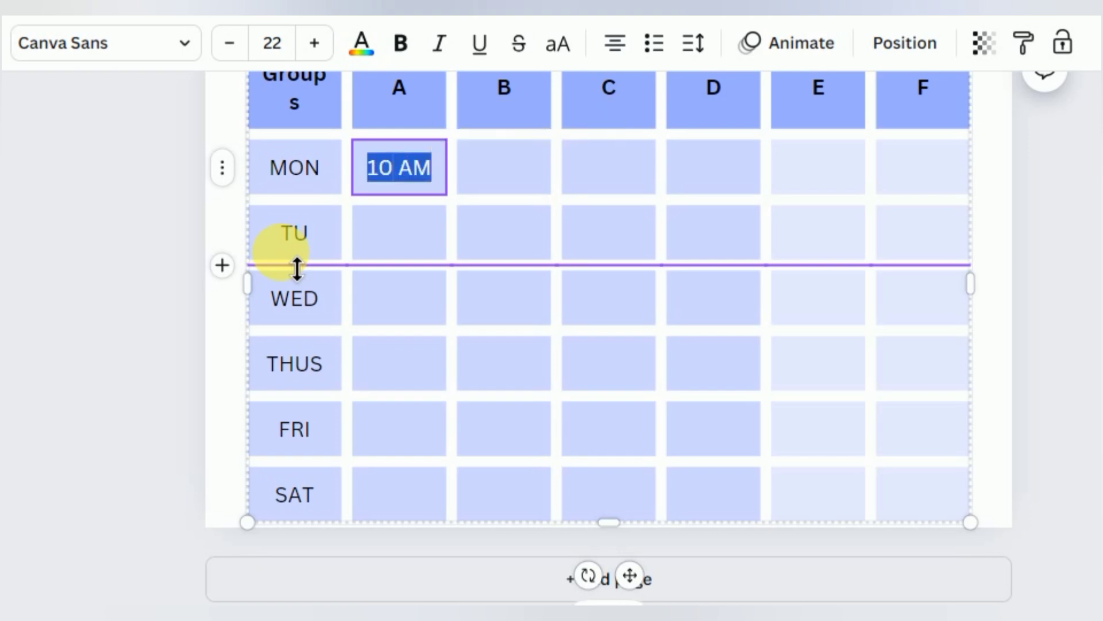
{"action": "key", "text": "Down"}
{"action": "key", "text": "Down"}
{"action": "key", "text": "ctrl+v"}
{"action": "key", "text": "Down"}
{"action": "key", "text": "Down"}
{"action": "key", "text": "ctrl+v"}
Enter 11 AM for group B on MON and copy it to the WED and FRI rows of that column
{"action": "key", "text": "Right"}
{"action": "key", "text": "Up"}
{"action": "key", "text": "Up"}
{"action": "key", "text": "Up"}
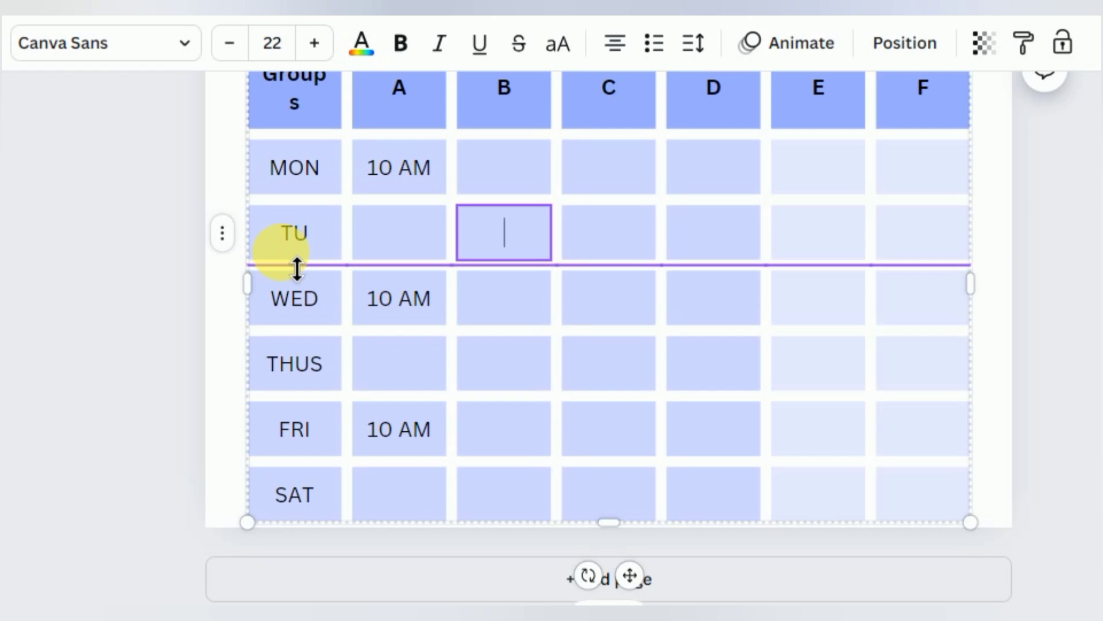
{"action": "key", "text": "Up"}
{"action": "type", "text": "11 AM"}
{"action": "key", "text": "ctrl+a"}
{"action": "key", "text": "ctrl+c"}
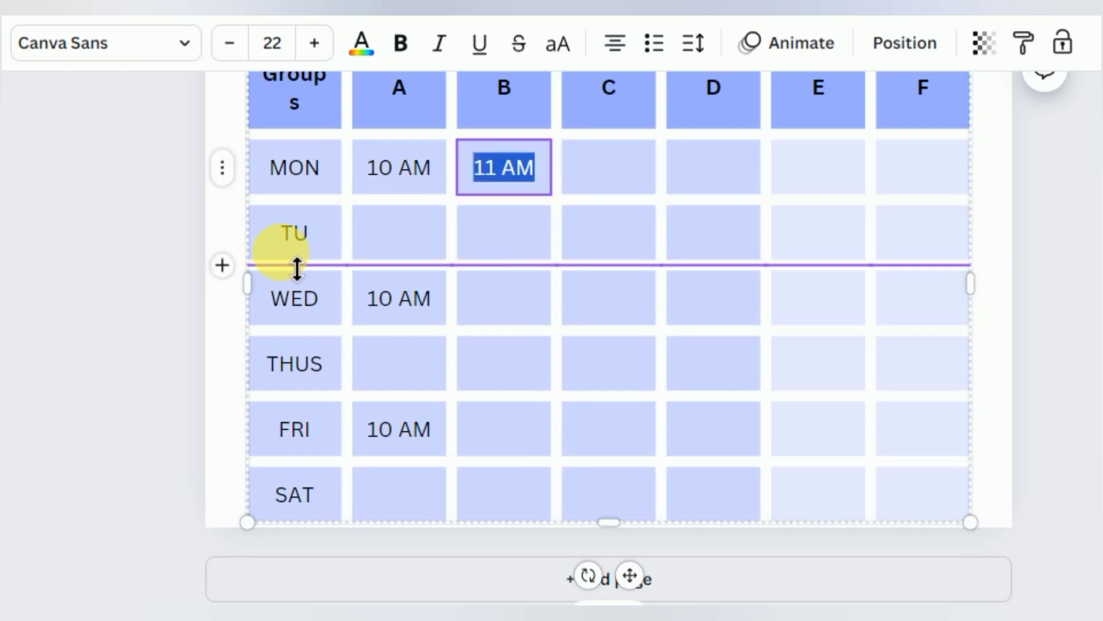
{"action": "key", "text": "Down"}
{"action": "key", "text": "Down"}
{"action": "key", "text": "ctrl+v"}
{"action": "key", "text": "Down"}
{"action": "key", "text": "Down"}
{"action": "key", "text": "ctrl+v"}
Enter 12 PM for group C on MON and copy it to the WED and FRI rows of that column
{"action": "key", "text": "Right"}
{"action": "key", "text": "Up"}
{"action": "key", "text": "Up"}
{"action": "key", "text": "Up"}
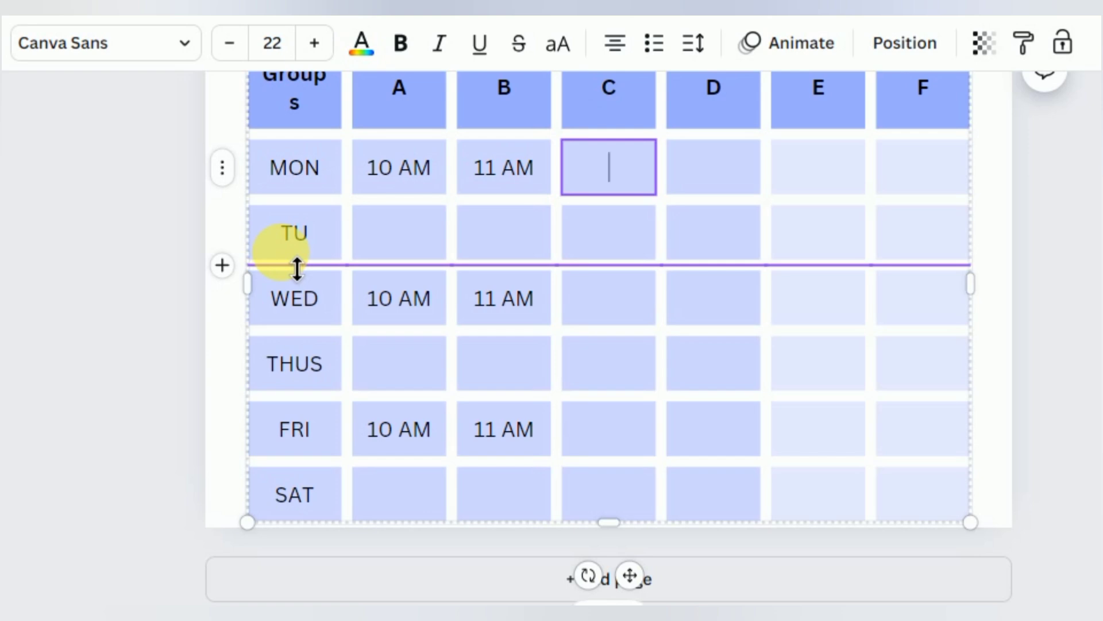
{"action": "type", "text": "12 PM"}
{"action": "key", "text": "ctrl+a"}
{"action": "key", "text": "ctrl+c"}
{"action": "key", "text": "Down"}
{"action": "key", "text": "Down"}
{"action": "key", "text": "ctrl+v"}
{"action": "key", "text": "Down"}
{"action": "key", "text": "Down"}
{"action": "key", "text": "ctrl+v"}
Enter 10 AM for group D on TU and copy it to the THUS and SAT rows of that column
{"action": "key", "text": "Down"}
{"action": "key", "text": "Right"}
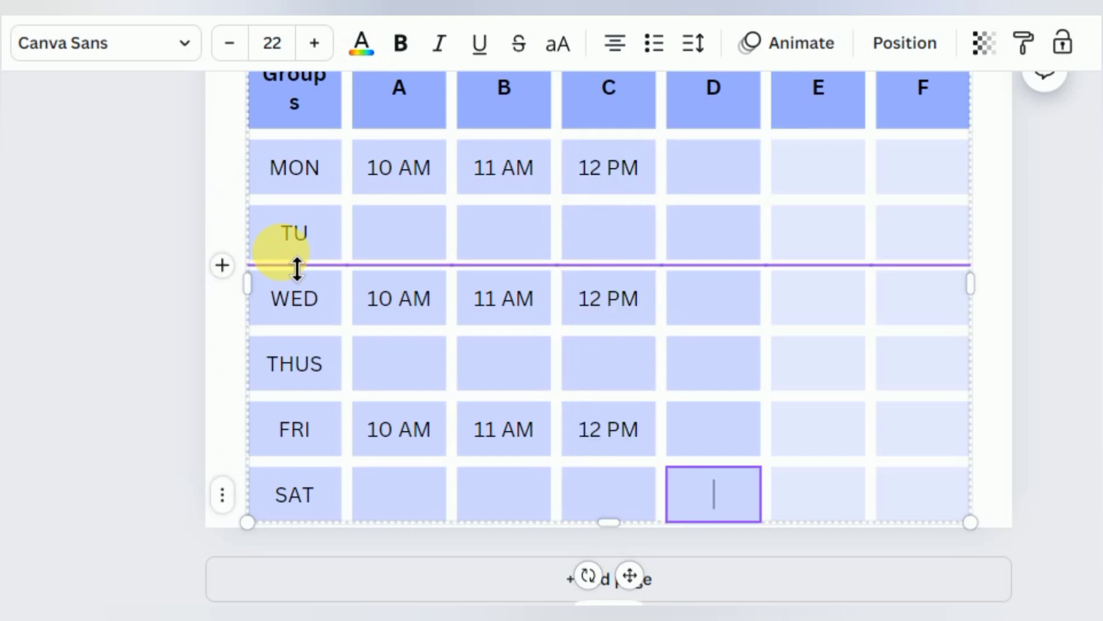
{"action": "key", "text": "Up"}
{"action": "key", "text": "Up"}
{"action": "key", "text": "Up"}
{"action": "key", "text": "Up"}
{"action": "type", "text": "10 AM"}
{"action": "key", "text": "ctrl+a"}
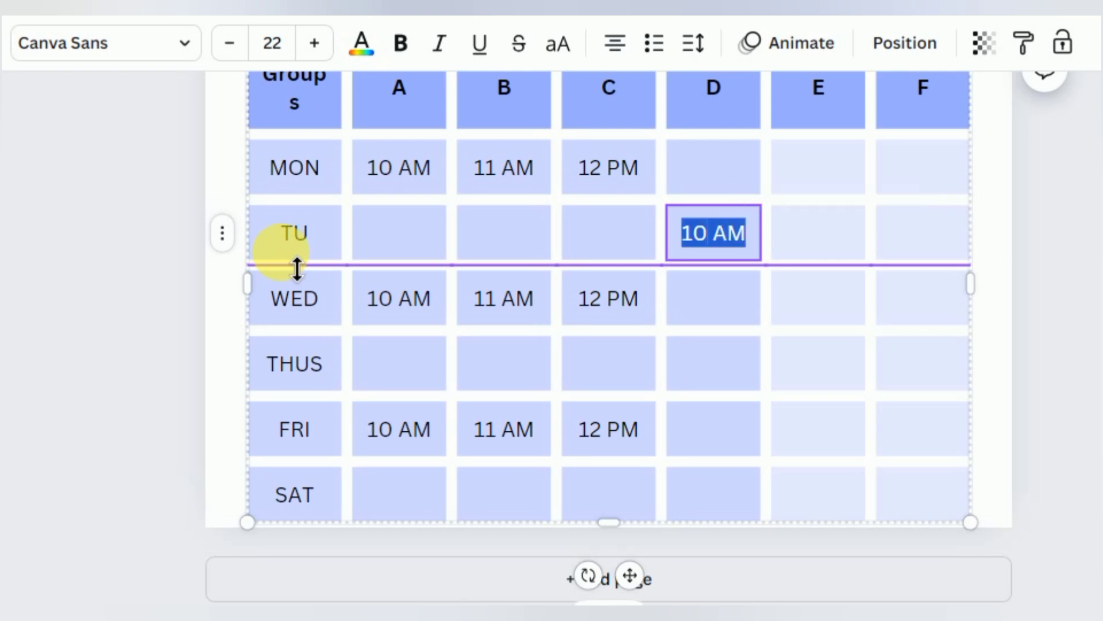
{"action": "key", "text": "ctrl+c"}
{"action": "key", "text": "Down"}
{"action": "key", "text": "Down"}
{"action": "key", "text": "ctrl+v"}
{"action": "key", "text": "Down"}
{"action": "key", "text": "Down"}
{"action": "key", "text": "ctrl+v"}
Paste the copied 10 AM into group F's SAT, THUS and TU cells
{"action": "key", "text": "Right"}
{"action": "key", "text": "Right"}
{"action": "key", "text": "ctrl+v"}
{"action": "key", "text": "Up"}
{"action": "key", "text": "Up"}
{"action": "key", "text": "ctrl+v"}
{"action": "key", "text": "Up"}
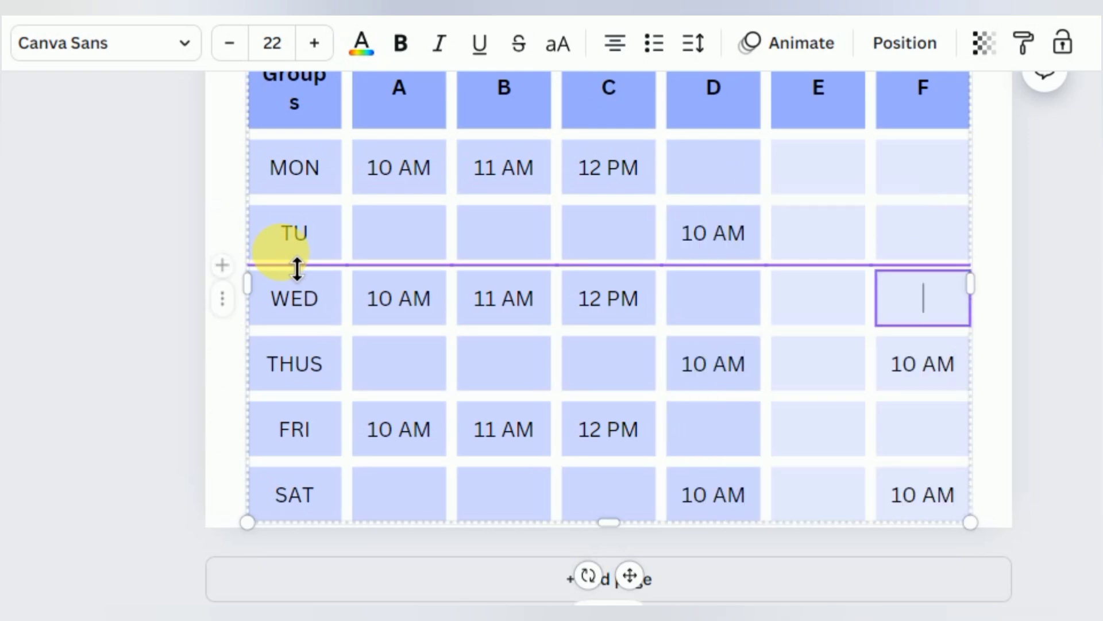
{"action": "key", "text": "Up"}
{"action": "key", "text": "ctrl+v"}
Enter 11 AM for group E on TU and copy it to the THUS and SAT rows of that column
{"action": "key", "text": "Up"}
{"action": "key", "text": "Down"}
{"action": "key", "text": "Left"}
{"action": "type", "text": "11 AM"}
{"action": "key", "text": "ctrl+a"}
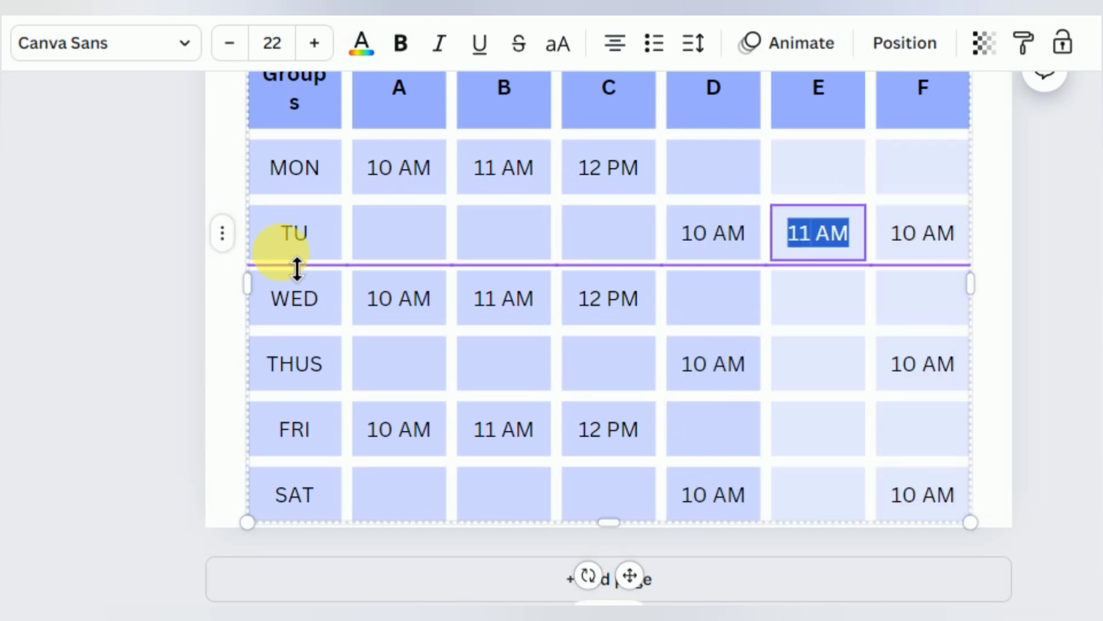
{"action": "key", "text": "ctrl+c"}
{"action": "key", "text": "Down"}
{"action": "key", "text": "Down"}
{"action": "key", "text": "ctrl+v"}
{"action": "key", "text": "Down"}
{"action": "key", "text": "Down"}
{"action": "key", "text": "ctrl+v"}
Paste the copied 11 AM into group E's SAT and THUS cells
{"action": "key", "text": "Up"}
{"action": "key", "text": "Up"}
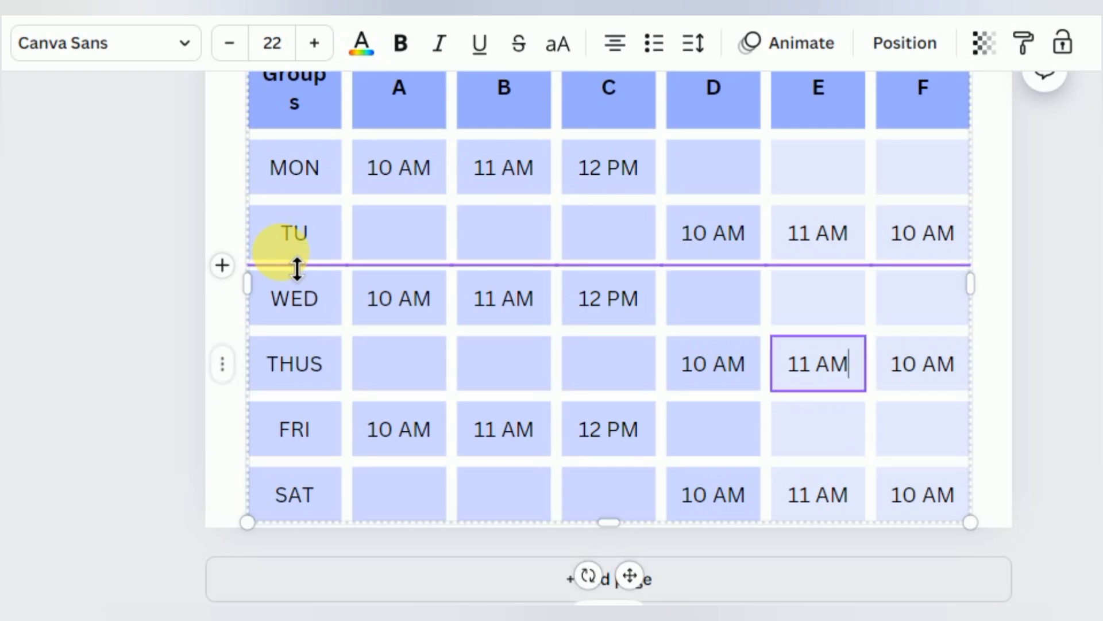
Fill the timetable's empty cells with red, leaving out group D's WED cell
{"action": "key", "text": "Up"}
{"action": "key", "text": "Up"}
{"action": "key", "text": "Up"}
{"action": "key", "text": "Left"}
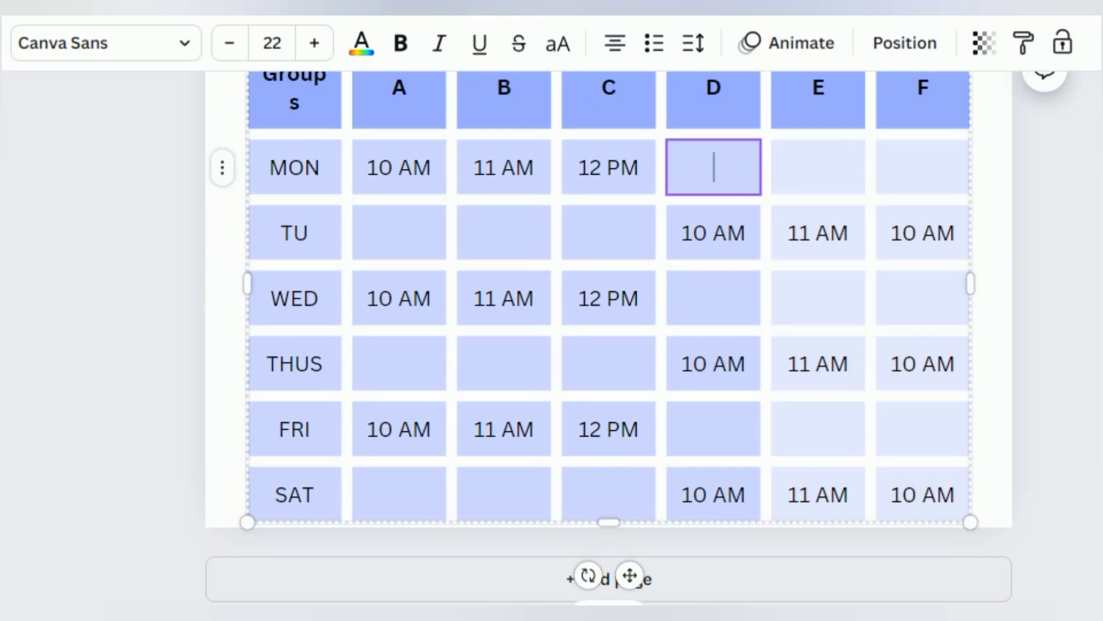
{"action": "left_click", "coordinate": [798, 163], "text": "shift"}
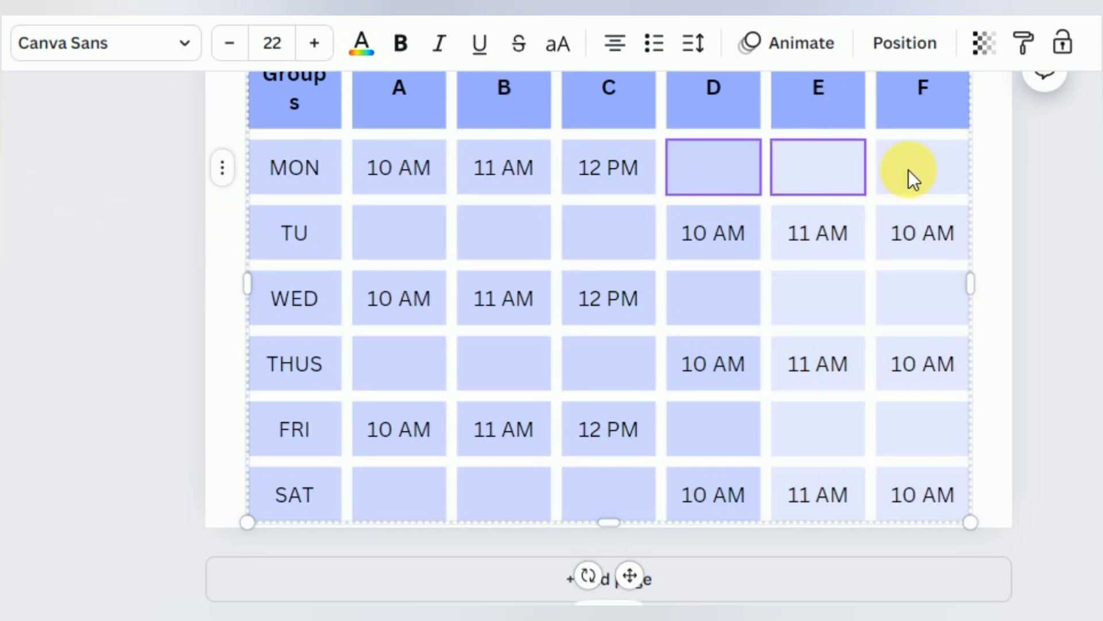
{"action": "left_click", "coordinate": [914, 173], "text": "shift"}
{"action": "left_click", "coordinate": [919, 299], "text": "shift"}
{"action": "left_click", "coordinate": [816, 299], "text": "shift"}
{"action": "left_click", "coordinate": [619, 242], "text": "shift"}
{"action": "left_click", "coordinate": [500, 236], "text": "shift"}
{"action": "left_click", "coordinate": [424, 236], "text": "shift"}
{"action": "left_click", "coordinate": [403, 365], "text": "shift"}
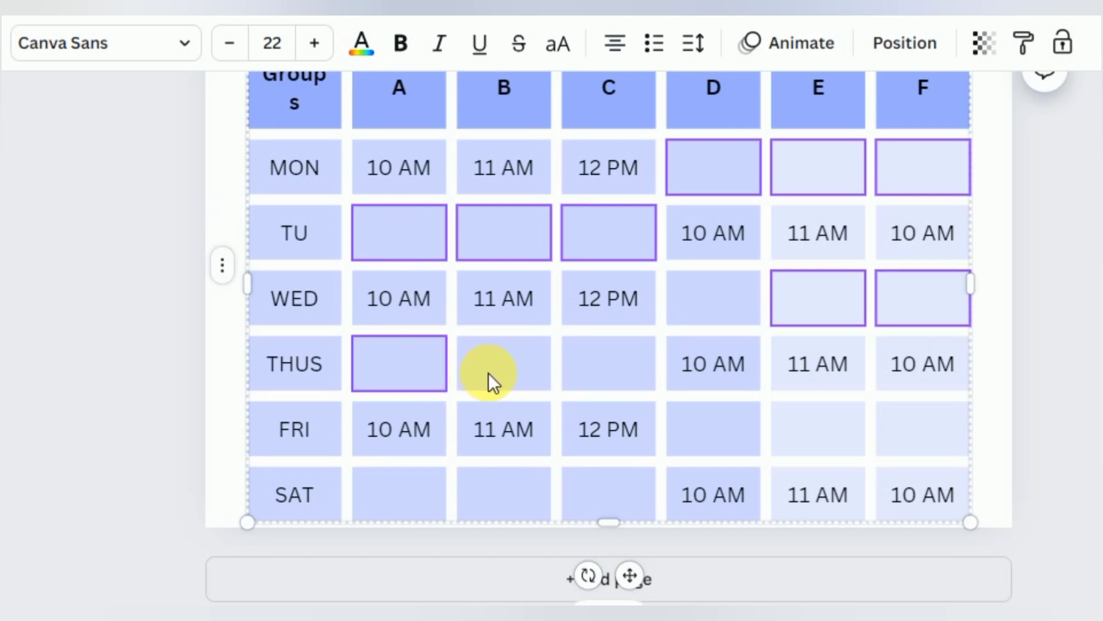
{"action": "left_click", "coordinate": [488, 374], "text": "shift"}
{"action": "left_click", "coordinate": [609, 368], "text": "shift"}
{"action": "left_click", "coordinate": [705, 427], "text": "shift"}
{"action": "left_click", "coordinate": [912, 440], "text": "shift"}
{"action": "left_click", "coordinate": [609, 494], "text": "shift"}
{"action": "left_click", "coordinate": [506, 495], "text": "shift"}
{"action": "left_click", "coordinate": [424, 496], "text": "shift"}
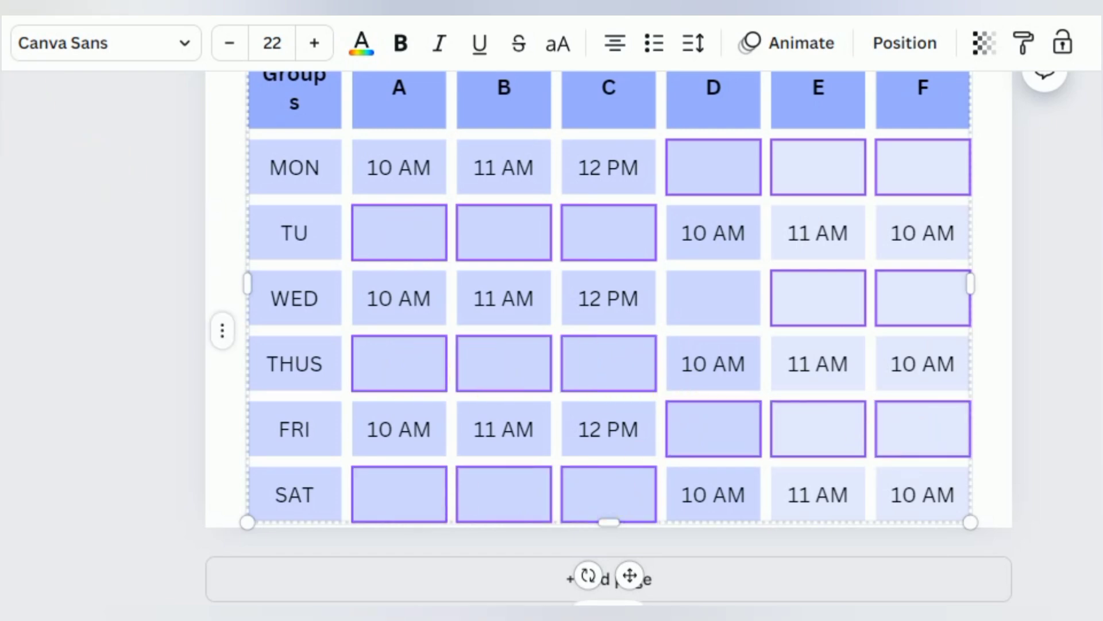
{"action": "left_click", "coordinate": [1, 43]}
{"action": "left_click_drag", "start_coordinate": [271, 338], "coordinate": [271, 421]}
{"action": "left_click", "coordinate": [1, 470]}
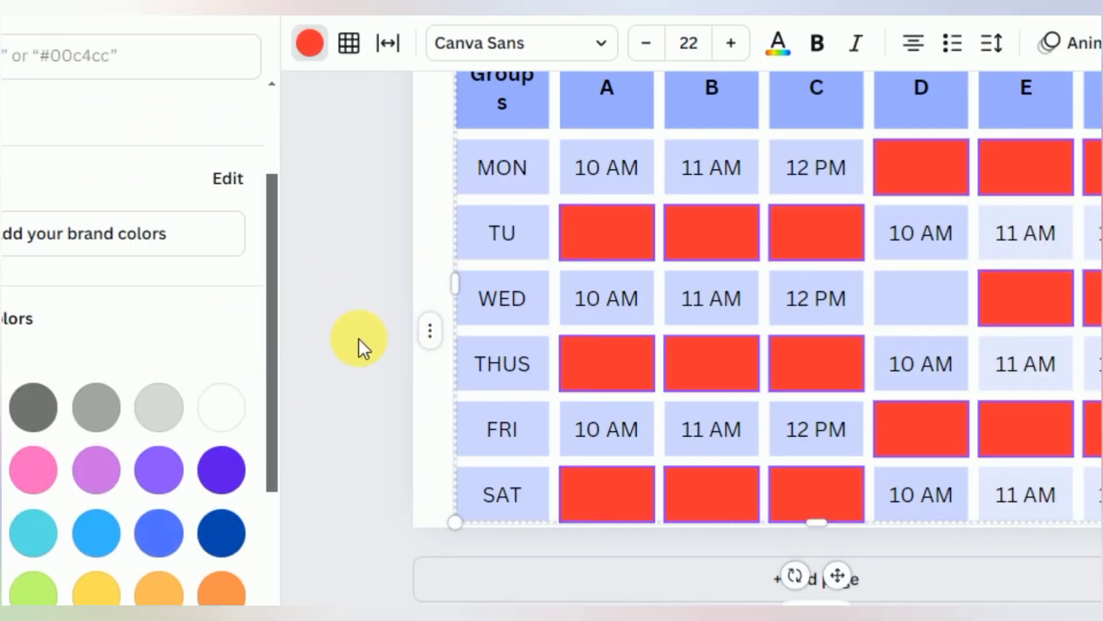
{"action": "left_click", "coordinate": [357, 346]}
Enlarge the Galaxy Computer Institute title slightly and adjust the July Schedule text beside it
{"action": "scroll", "coordinate": [609, 339], "scroll_direction": "up", "scroll_amount": 3}
{"action": "left_click_drag", "start_coordinate": [858, 180], "coordinate": [845, 176]}
{"action": "left_click", "coordinate": [485, 157]}
{"action": "left_click", "coordinate": [179, 43]}
{"action": "mouse_move", "coordinate": [779, 190]}
{"action": "left_mouse_down"}
{"action": "mouse_move", "coordinate": [790, 199]}
{"action": "mouse_move", "coordinate": [791, 187]}
{"action": "left_mouse_up"}
{"action": "left_click", "coordinate": [1061, 345]}
Reduce the font size of the Groups header cell to 21 so the word fits on one line
{"action": "left_click_drag", "start_coordinate": [986, 620], "coordinate": [959, 620]}
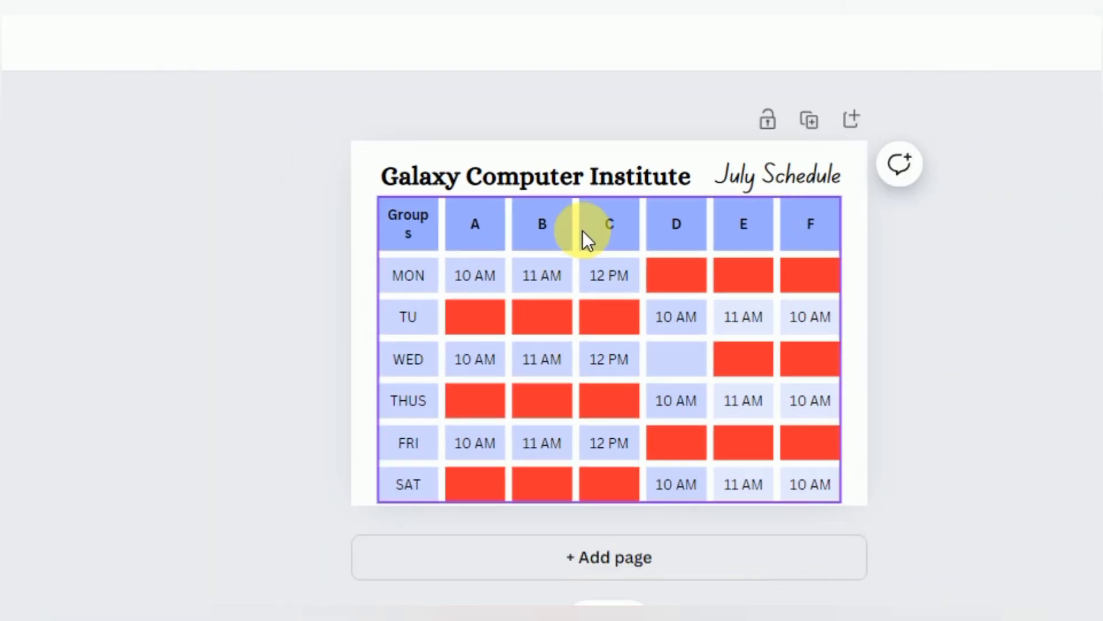
{"action": "left_click", "coordinate": [471, 230]}
{"action": "left_click", "coordinate": [399, 217]}
{"action": "left_click", "coordinate": [229, 43]}
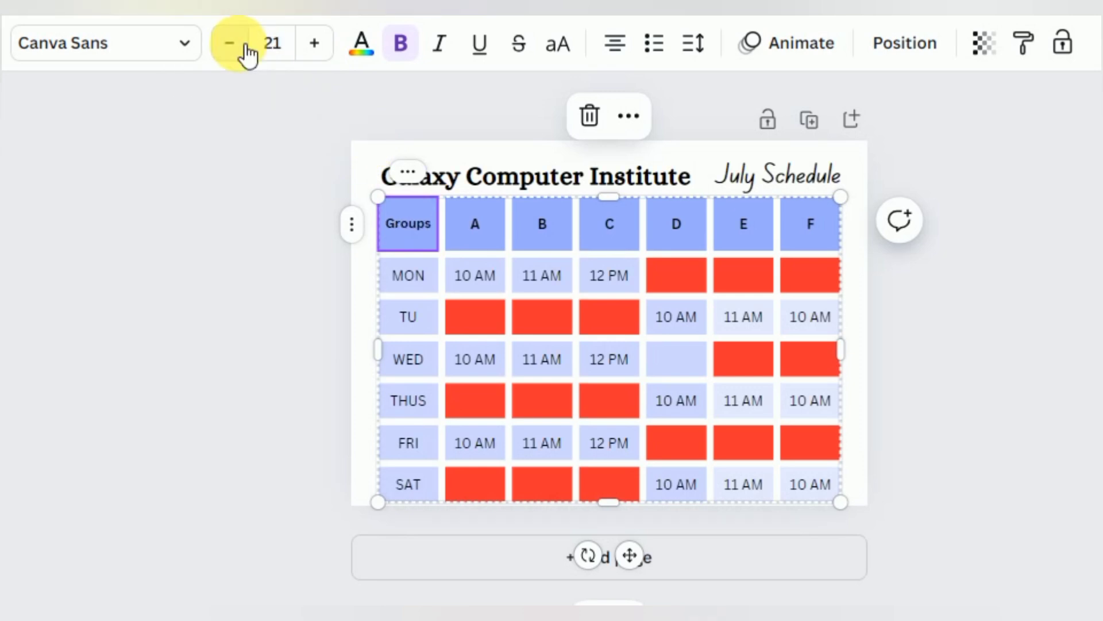
Fill header cell A with the grey-to-white gradient and header cell B with the red-to-purple gradient
{"action": "left_click", "coordinate": [475, 226]}
{"action": "left_click", "coordinate": [91, 419]}
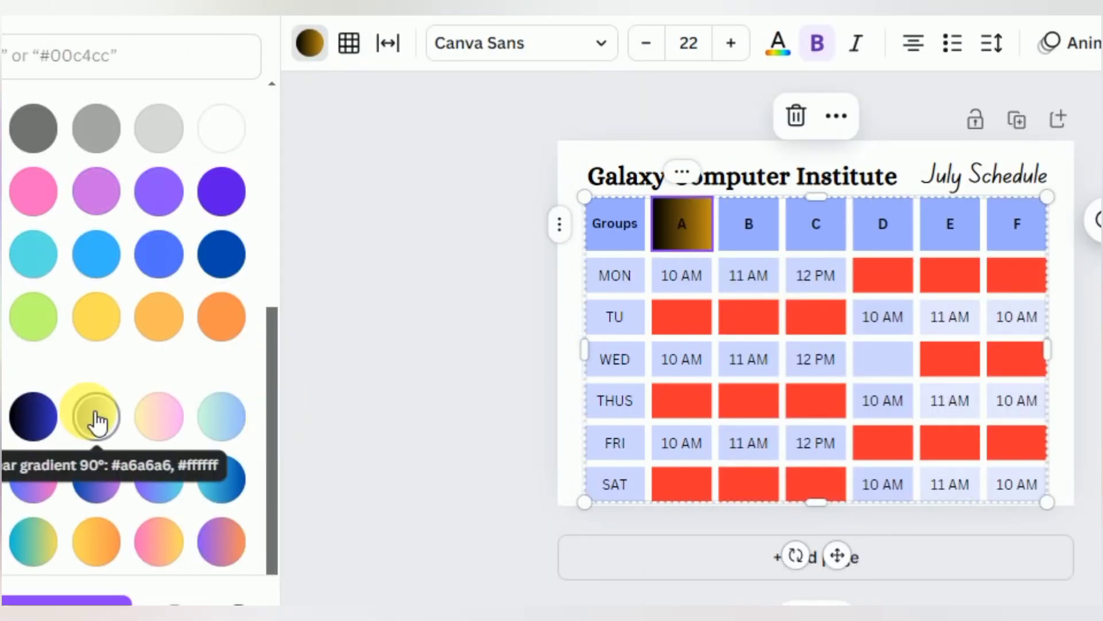
{"action": "left_click", "coordinate": [764, 241]}
{"action": "left_click", "coordinate": [221, 475]}
{"action": "left_click", "coordinate": [33, 479]}
Fill header cell C with the red-to-orange gradient and header cell D with the blue-to-yellow gradient
{"action": "left_click", "coordinate": [816, 224]}
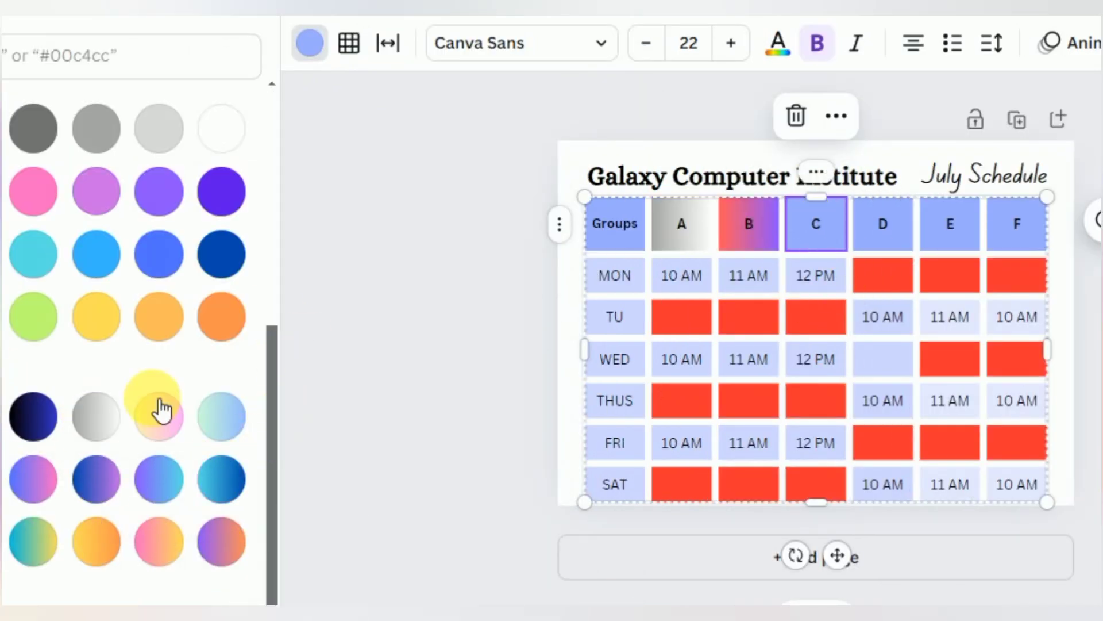
{"action": "left_click", "coordinate": [159, 541]}
{"action": "left_click", "coordinate": [883, 224]}
{"action": "left_click", "coordinate": [33, 541]}
Fill header cell E with the pink-to-yellow gradient and header cell F with the pale yellow-to-pink gradient
{"action": "left_click", "coordinate": [953, 226]}
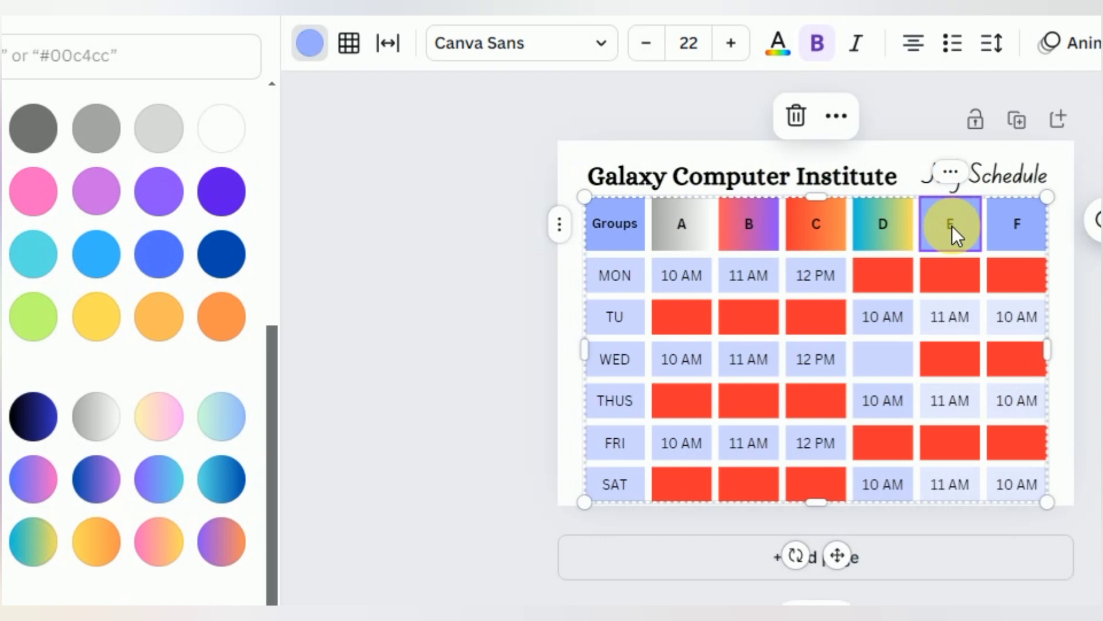
{"action": "left_click", "coordinate": [159, 542]}
{"action": "left_click", "coordinate": [1017, 224]}
{"action": "left_click", "coordinate": [158, 416]}
{"action": "left_click", "coordinate": [417, 263]}
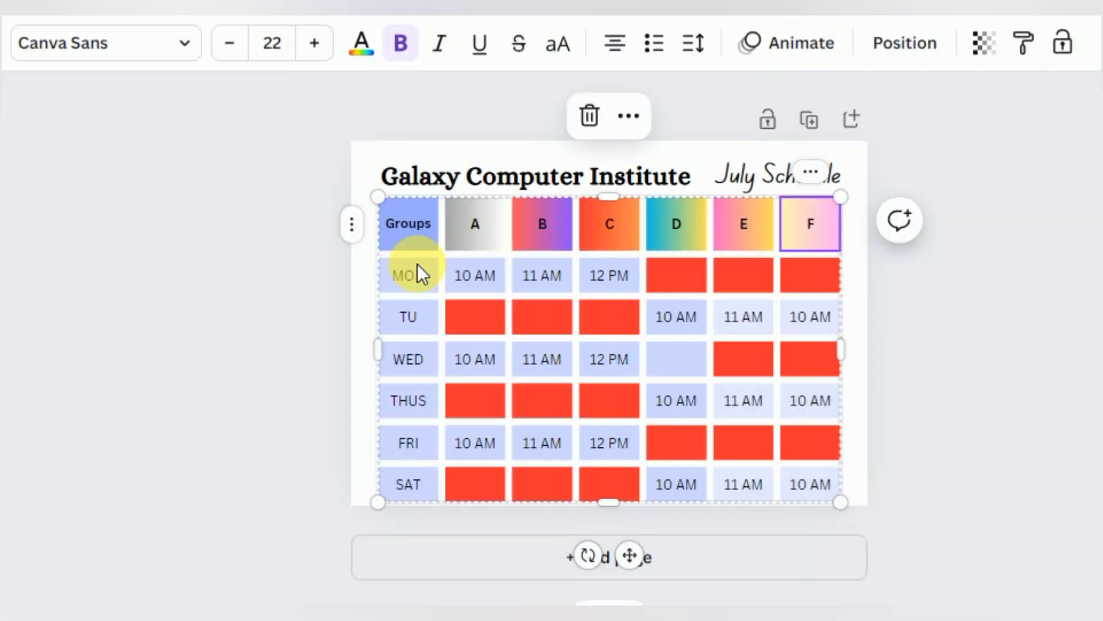
{"action": "left_click", "coordinate": [1033, 278]}
Fill the MON cell with orange and the TU cell with green
{"action": "left_click", "coordinate": [411, 286]}
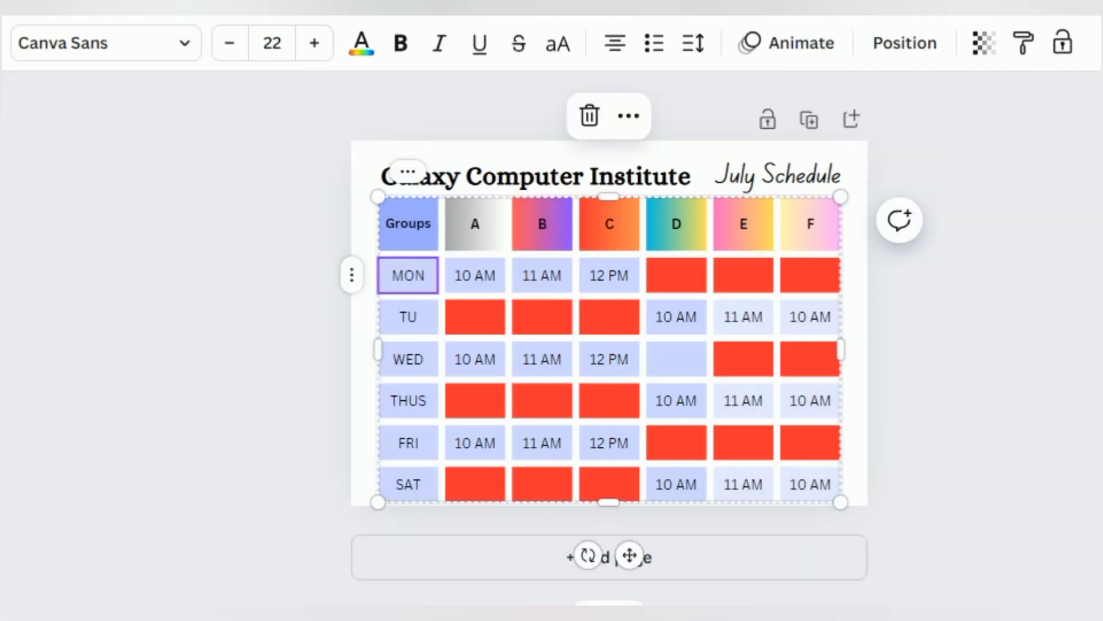
{"action": "left_click", "coordinate": [2, 43]}
{"action": "left_click_drag", "start_coordinate": [266, 384], "coordinate": [276, 437]}
{"action": "left_click", "coordinate": [221, 317]}
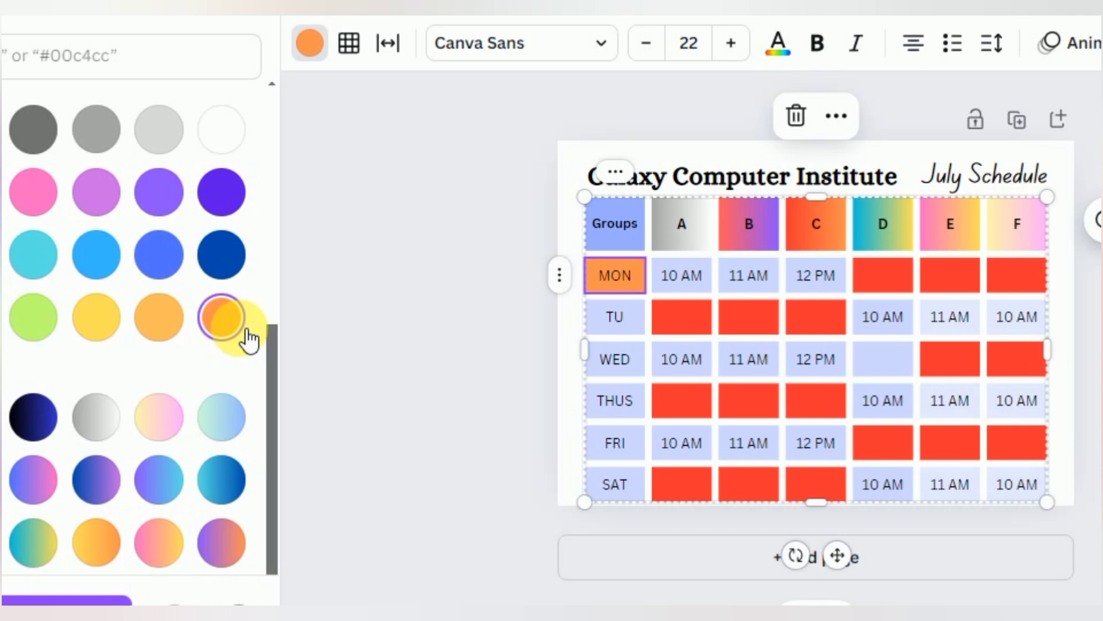
{"action": "left_click", "coordinate": [616, 322]}
{"action": "left_click", "coordinate": [159, 255]}
Fill the WED cell with light purple and the THUS cell with yellow
{"action": "left_click", "coordinate": [618, 362]}
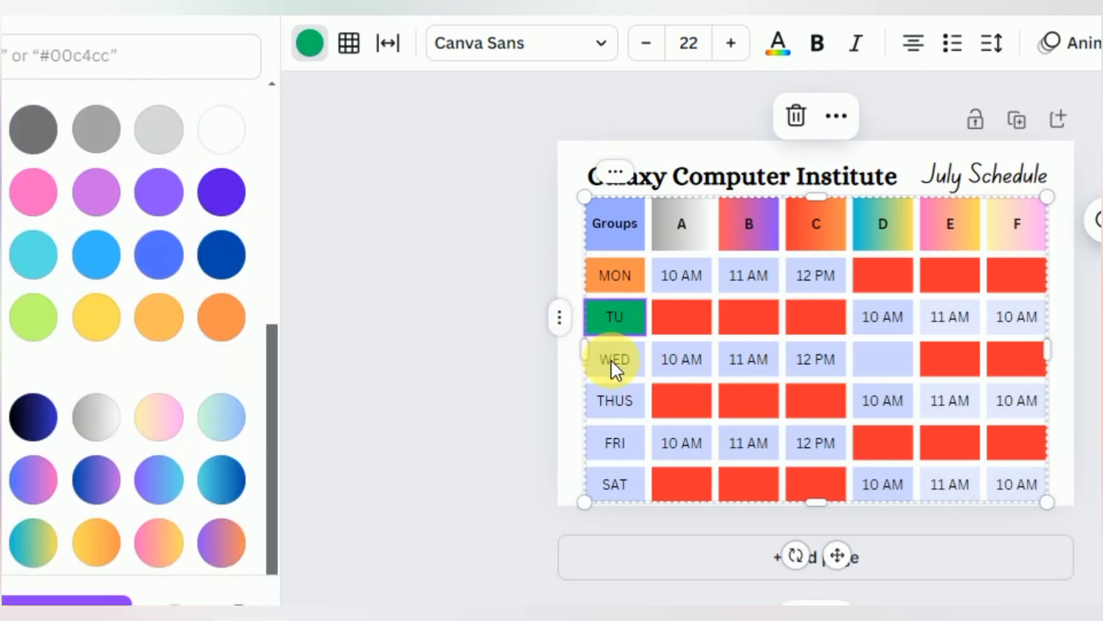
{"action": "left_click", "coordinate": [96, 191]}
{"action": "left_click", "coordinate": [615, 400]}
Fill the FRI cell with lime green and the SAT cell with pink
{"action": "left_click", "coordinate": [615, 443]}
{"action": "left_click", "coordinate": [38, 319]}
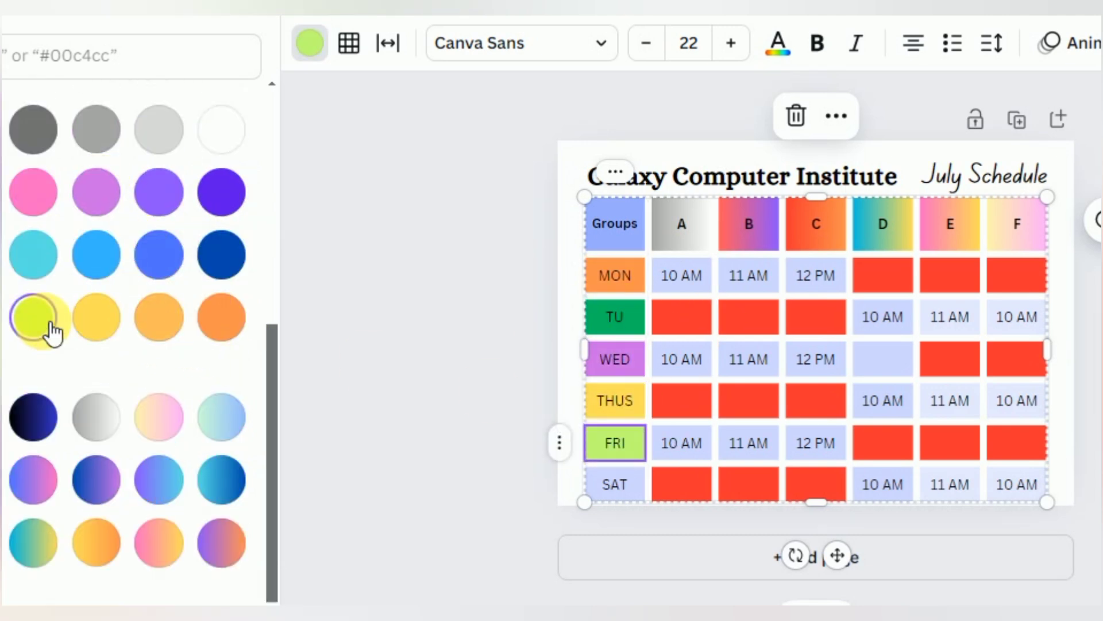
{"action": "left_click", "coordinate": [615, 485]}
{"action": "left_click", "coordinate": [32, 191]}
{"action": "left_click", "coordinate": [1059, 319]}
Fill the Groups header cell with the black-to-blue gradient and set its text color to white
{"action": "left_click", "coordinate": [402, 232]}
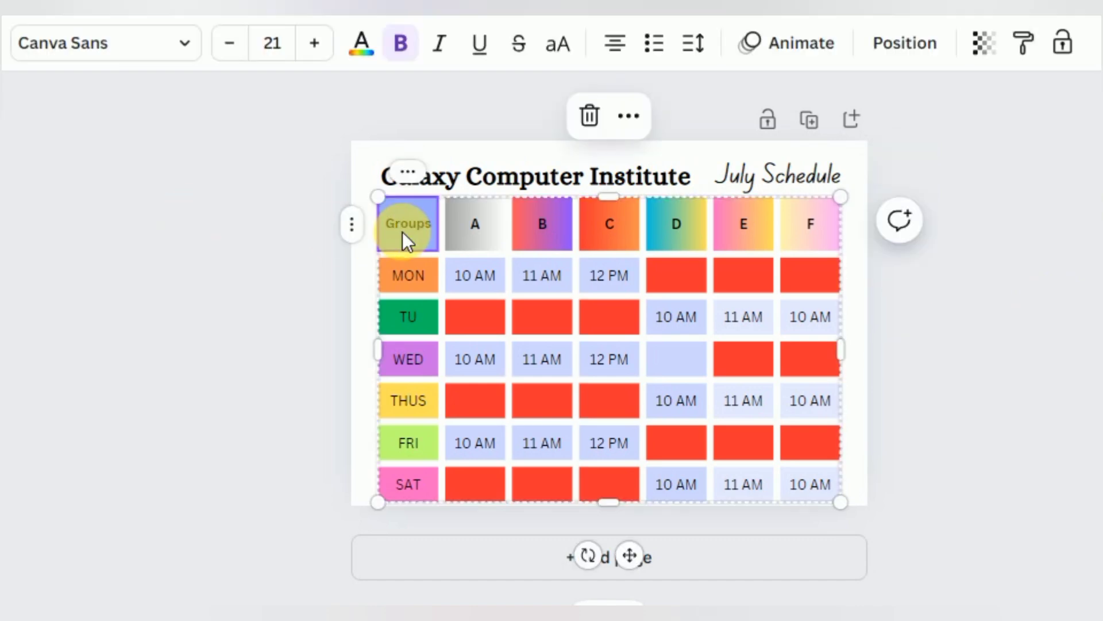
{"action": "left_click", "coordinate": [2, 43]}
{"action": "left_click_drag", "start_coordinate": [274, 167], "coordinate": [274, 437]}
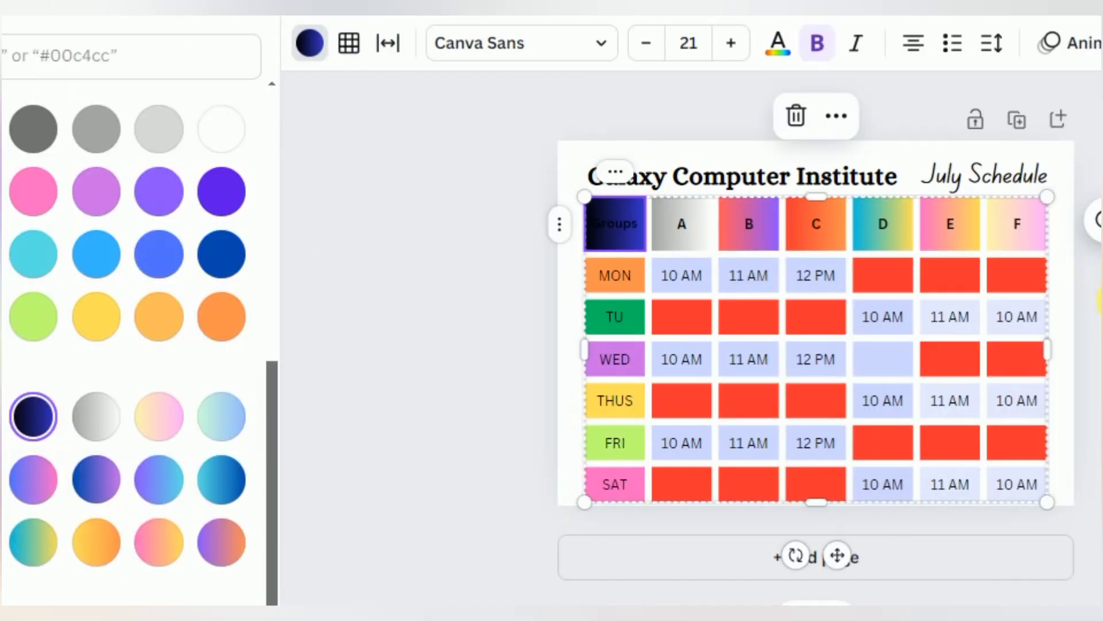
{"action": "left_click", "coordinate": [778, 43]}
{"action": "left_click", "coordinate": [222, 243]}
{"action": "left_click", "coordinate": [1078, 313]}
{"action": "left_click", "coordinate": [1080, 315]}
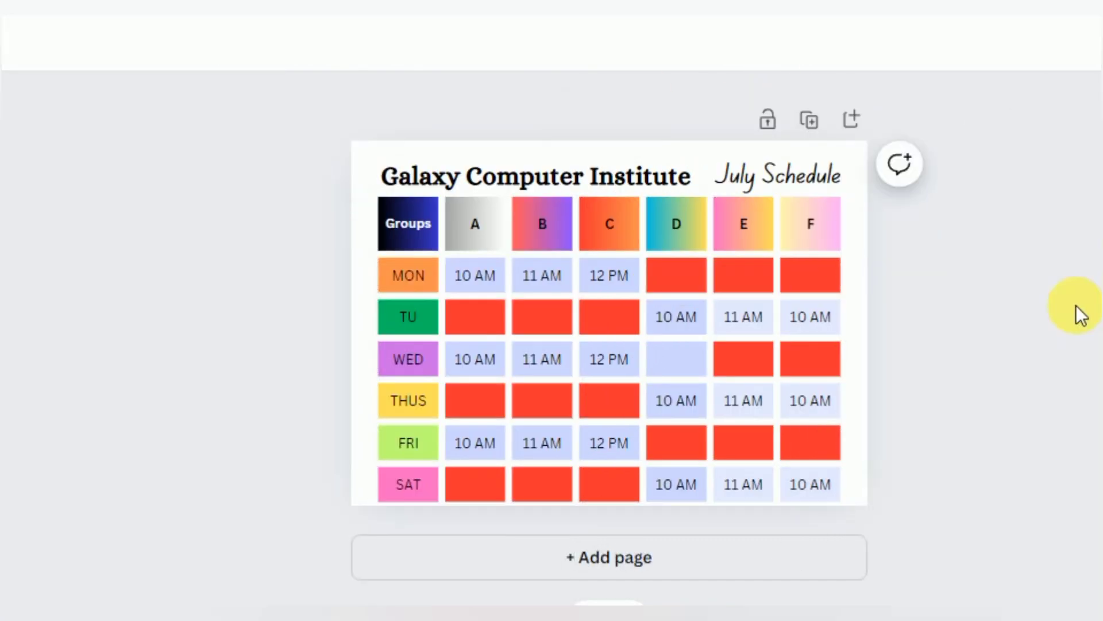
Set the Galaxy Computer Institute title's text color to red
{"action": "left_click", "coordinate": [530, 176]}
{"action": "left_click", "coordinate": [234, 51]}
{"action": "left_click", "coordinate": [2, 246]}
Set the July Schedule text color to dark blue
{"action": "left_click", "coordinate": [984, 171]}
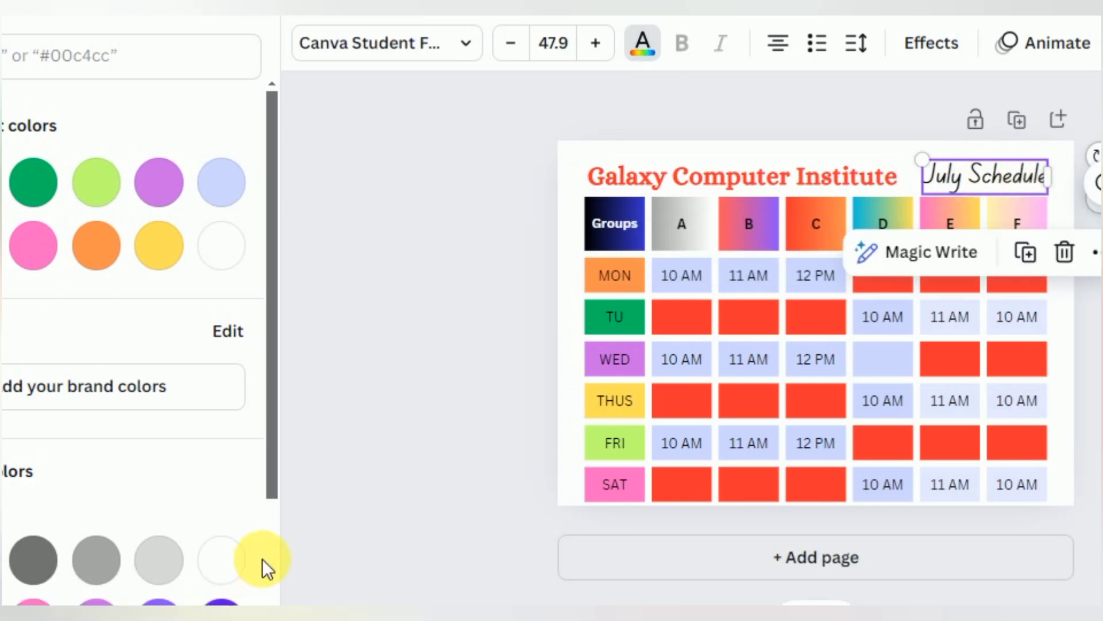
{"action": "scroll", "coordinate": [262, 559], "scroll_direction": "down", "scroll_amount": 3}
{"action": "left_click", "coordinate": [223, 478]}
{"action": "left_click", "coordinate": [1083, 321]}
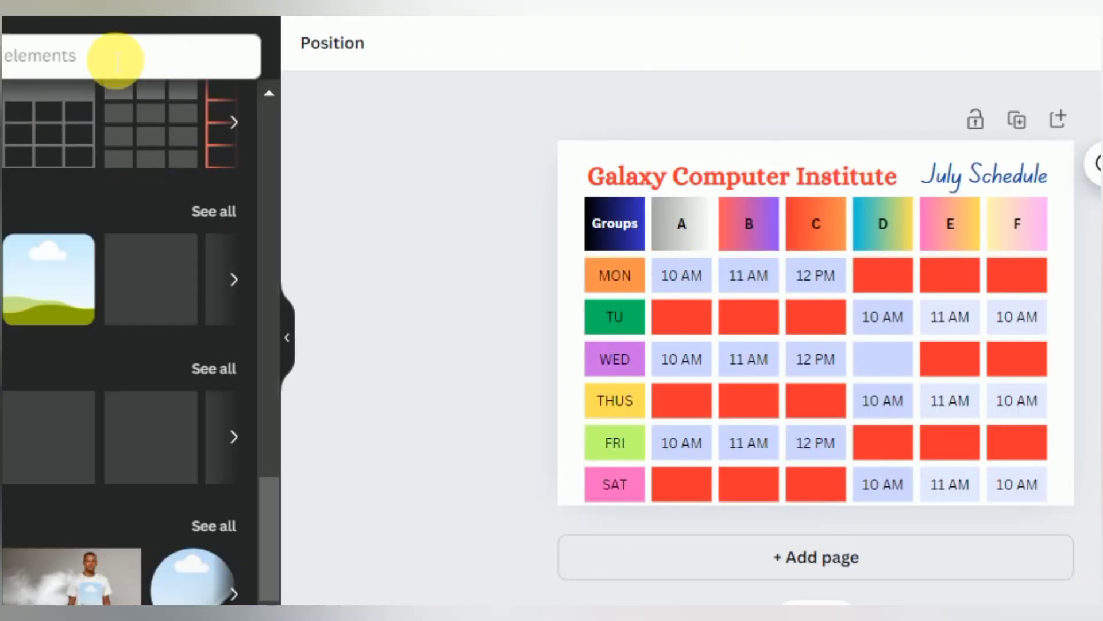
Search the elements library for "BOREDR design" and browse the graphics results
{"action": "left_click", "coordinate": [118, 57]}
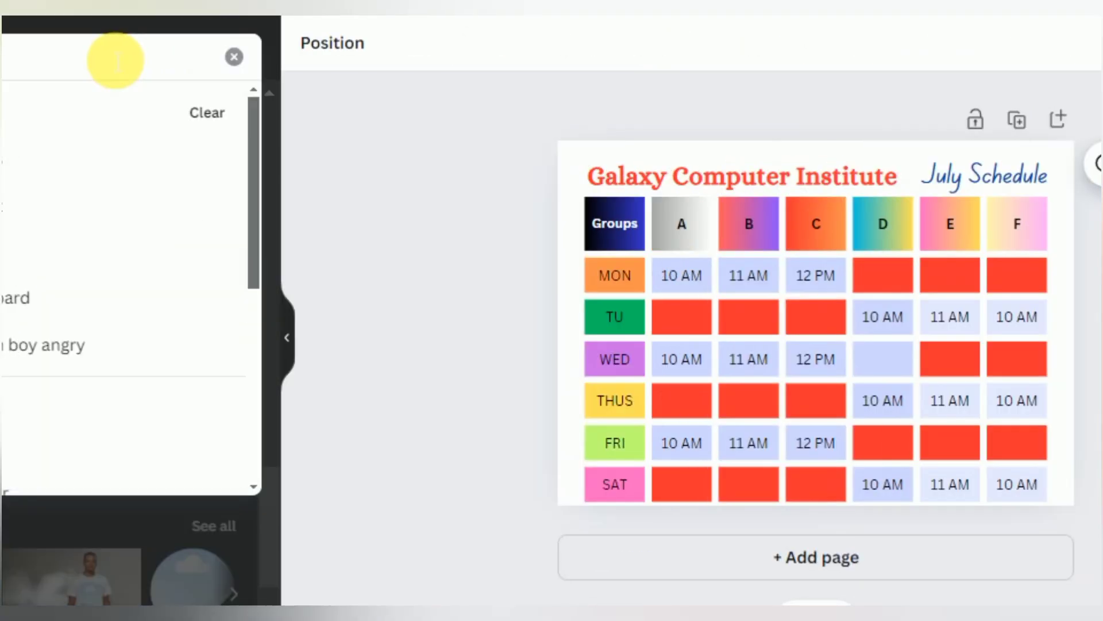
{"action": "type", "text": "BOREDR design"}
{"action": "key", "text": "Return"}
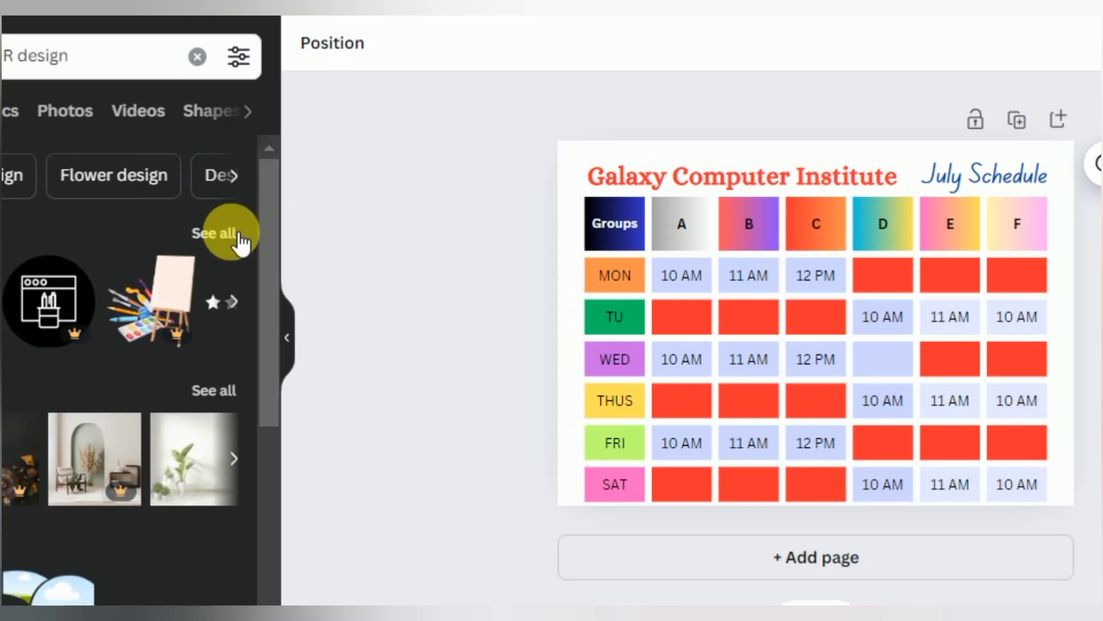
{"action": "scroll", "coordinate": [266, 222], "scroll_direction": "down", "scroll_amount": 10}
{"action": "left_click_drag", "start_coordinate": [267, 469], "coordinate": [273, 511]}
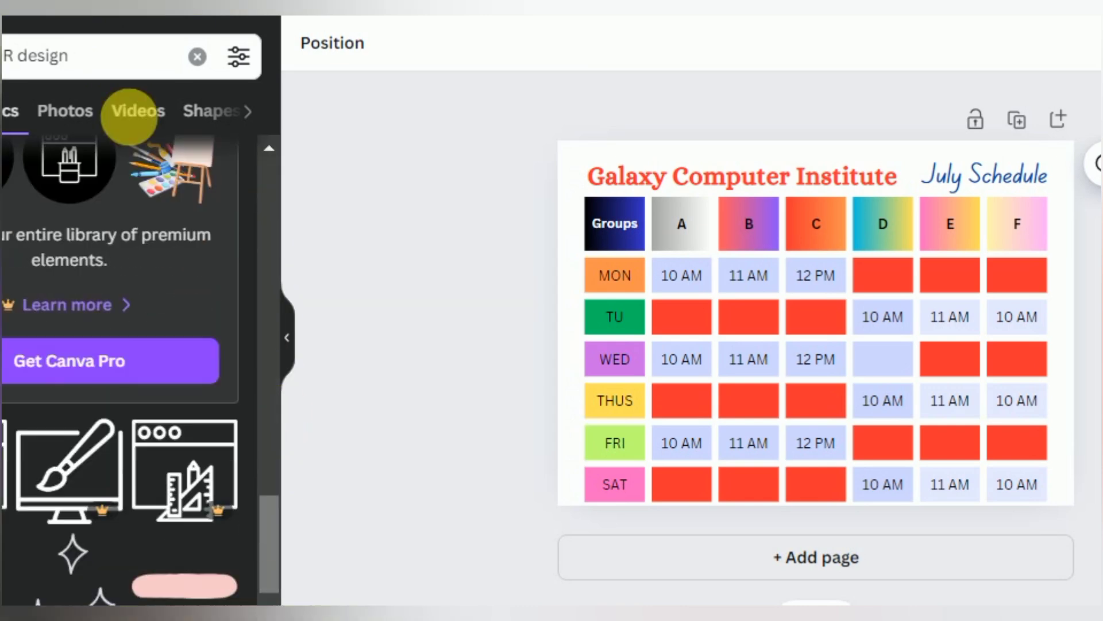
Search again with a suggested design term and place the teal diagonal stripes graphic in the page's upper-left corner
{"action": "left_click", "coordinate": [118, 74]}
{"action": "left_click", "coordinate": [43, 348]}
{"action": "left_click_drag", "start_coordinate": [265, 341], "coordinate": [271, 592]}
{"action": "left_click", "coordinate": [121, 333]}
{"action": "left_click_drag", "start_coordinate": [829, 281], "coordinate": [622, 191]}
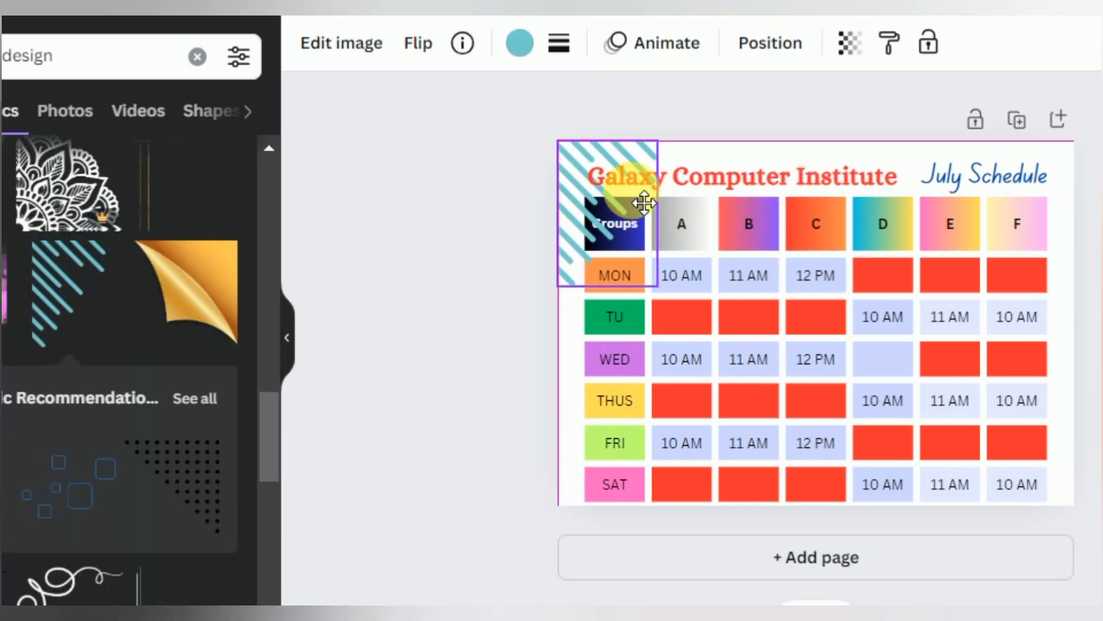
Send the stripes graphic behind the title and table, and shrink it to 4.24 cm high in the corner
{"action": "left_click", "coordinate": [770, 43]}
{"action": "left_click", "coordinate": [166, 104]}
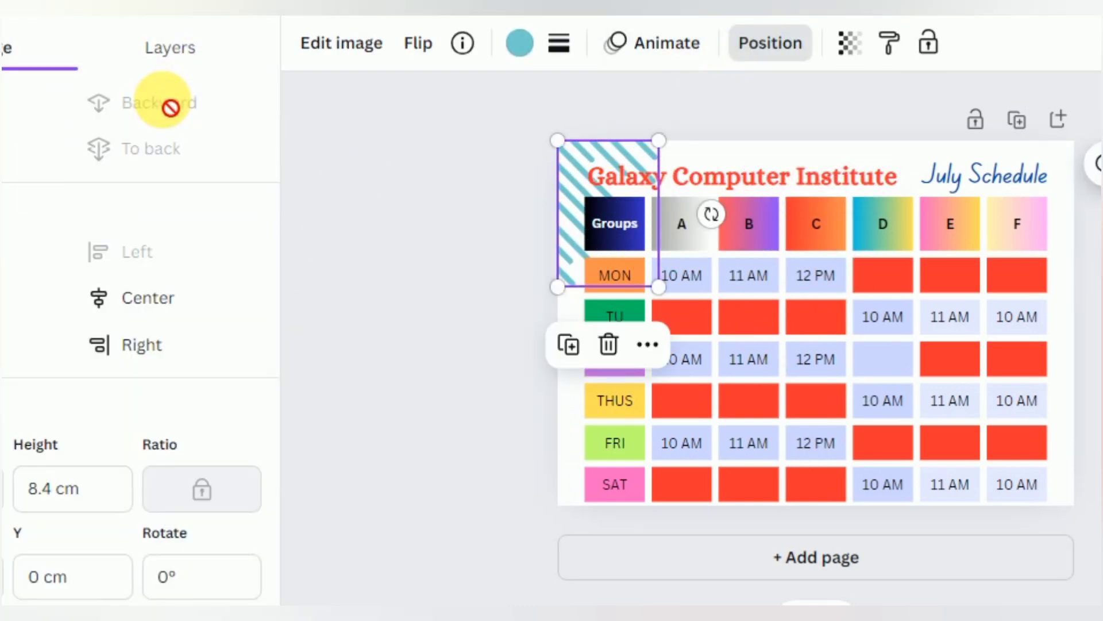
{"action": "left_click_drag", "start_coordinate": [659, 286], "coordinate": [608, 214]}
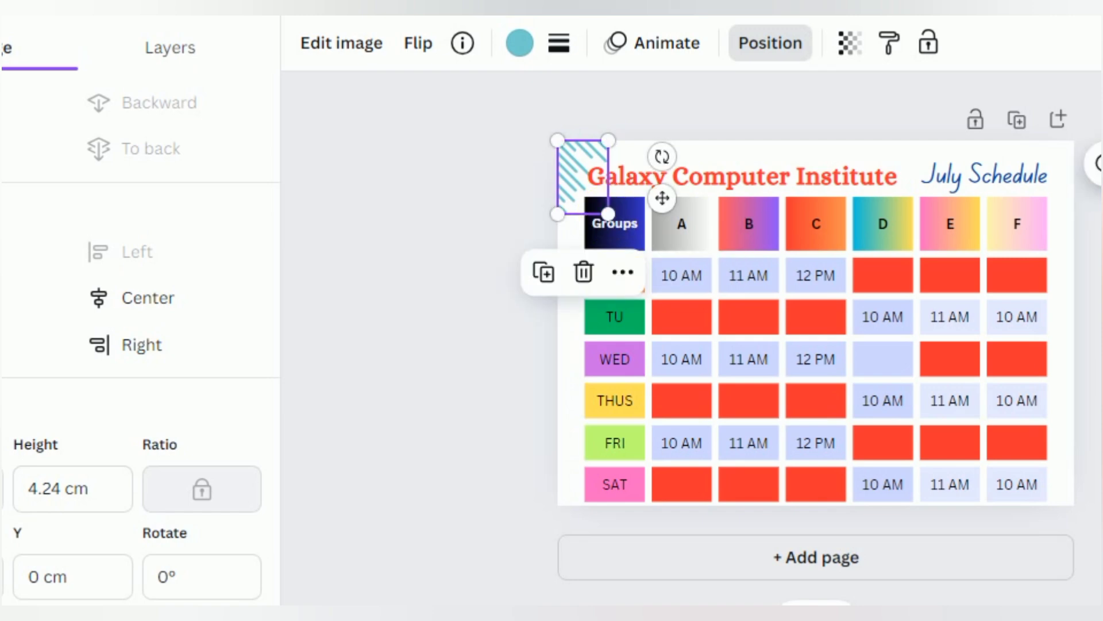
{"action": "left_click", "coordinate": [436, 258]}
Add the blue rounded-squares graphic to the page's upper-right corner and shrink it to fit beside July Schedule
{"action": "left_click", "coordinate": [82, 510]}
{"action": "left_click_drag", "start_coordinate": [842, 366], "coordinate": [1002, 252]}
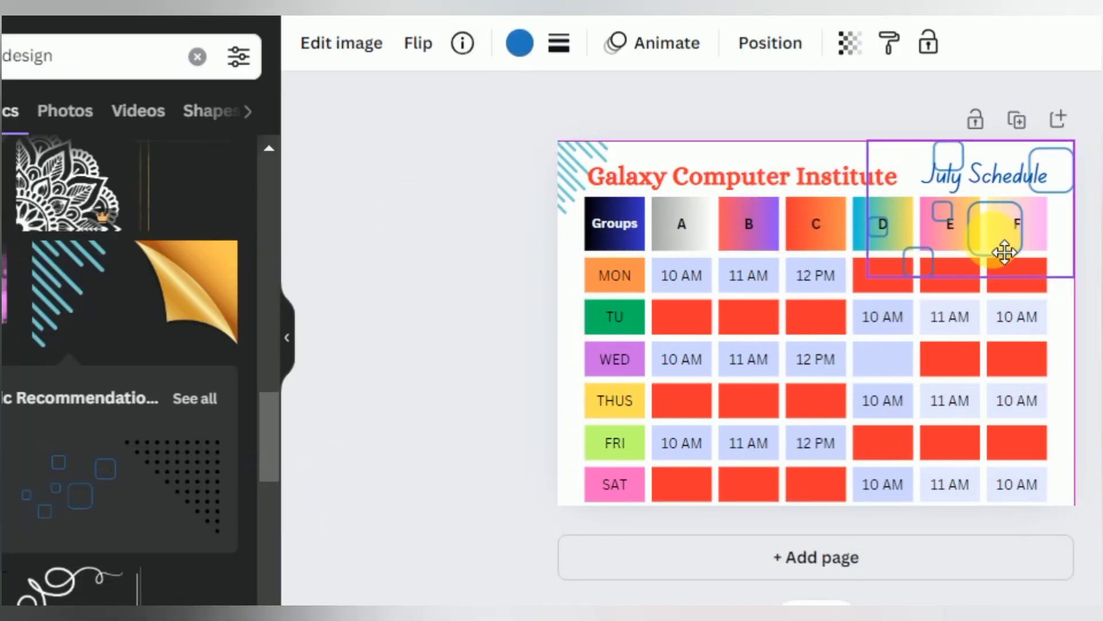
{"action": "left_click_drag", "start_coordinate": [867, 276], "coordinate": [1042, 194]}
{"action": "left_click", "coordinate": [1095, 229]}
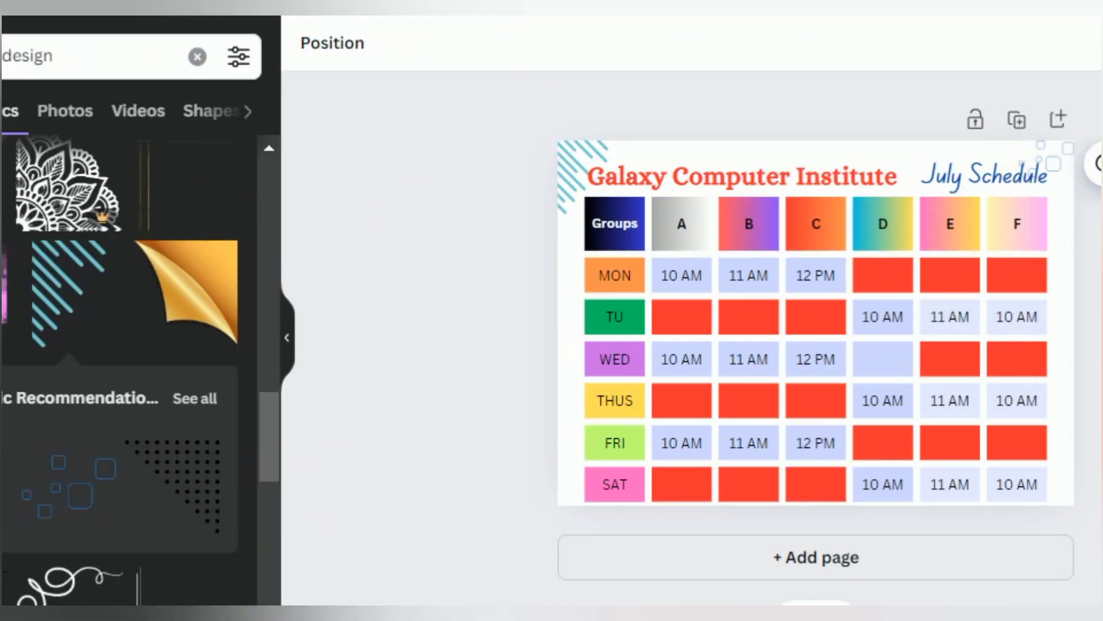
Set the page background to the black-to-blue gradient after trying the pale yellow-to-pink one
{"action": "left_click", "coordinate": [1063, 284]}
{"action": "left_click", "coordinate": [310, 43]}
{"action": "left_click", "coordinate": [221, 308]}
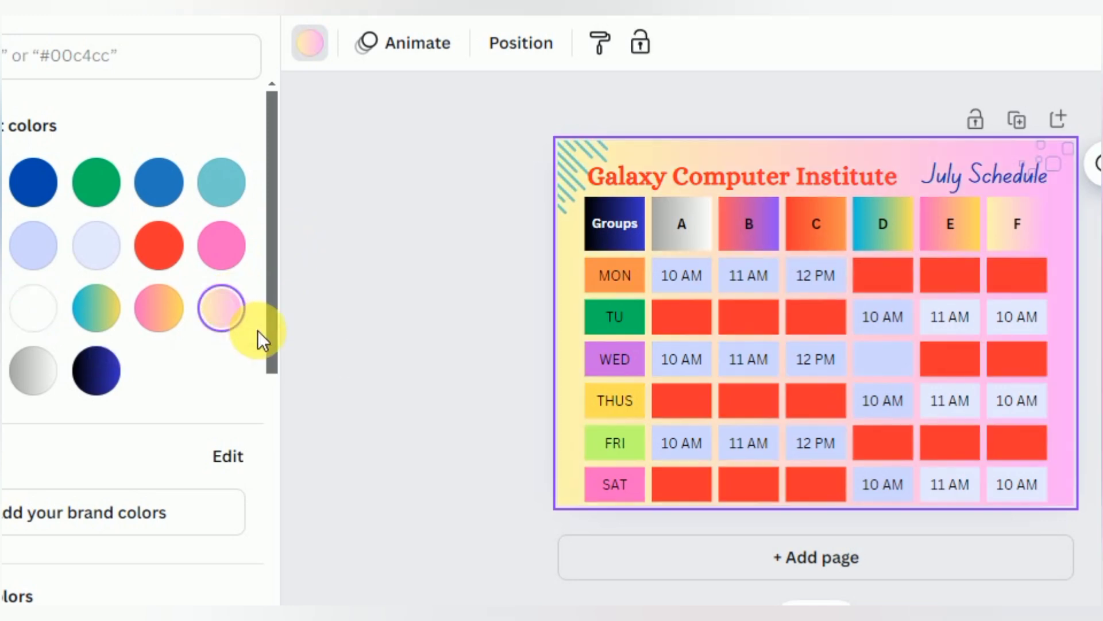
{"action": "left_click", "coordinate": [96, 370]}
Change the July Schedule text to white and recolor the rounded-squares graphic yellow
{"action": "left_click", "coordinate": [985, 172]}
{"action": "left_click", "coordinate": [642, 42]}
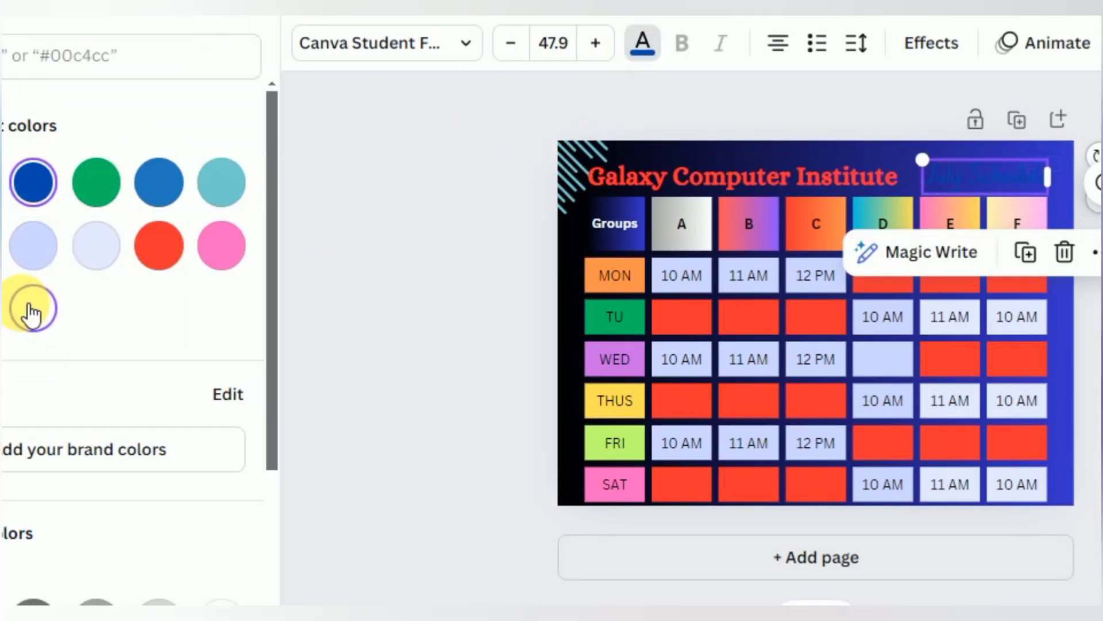
{"action": "left_click", "coordinate": [1046, 159]}
{"action": "left_click", "coordinate": [520, 43]}
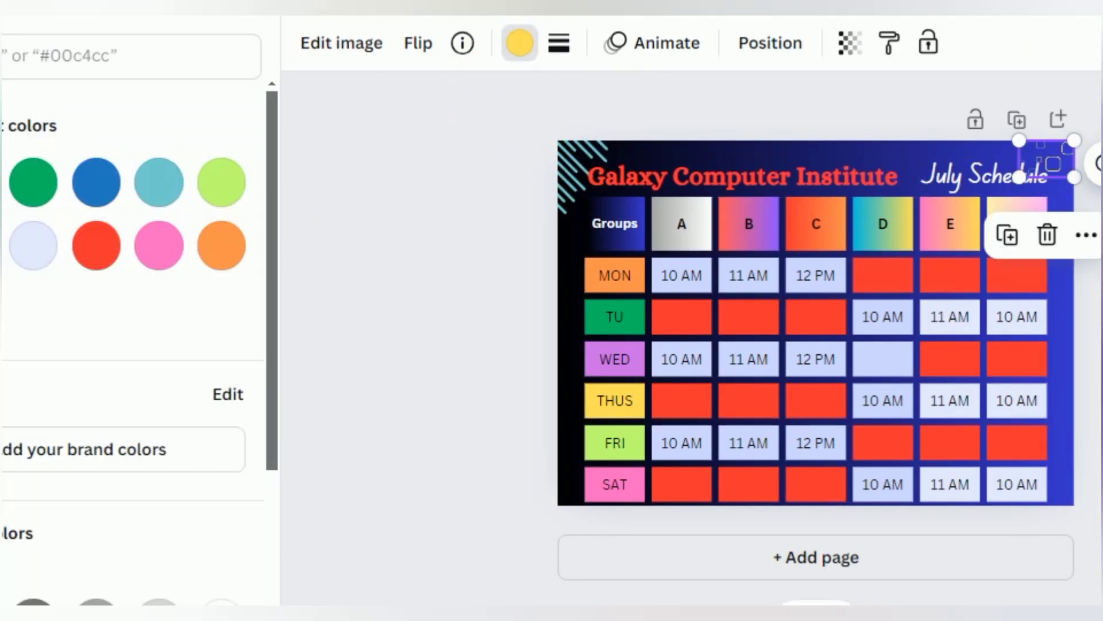
{"action": "left_click", "coordinate": [402, 287]}
{"action": "left_click", "coordinate": [286, 340]}
Duplicate the rounded-squares graphic and place copies along the page's top edge, above Institute and above Computer
{"action": "left_click_drag", "start_coordinate": [1076, 618], "coordinate": [1099, 618]}
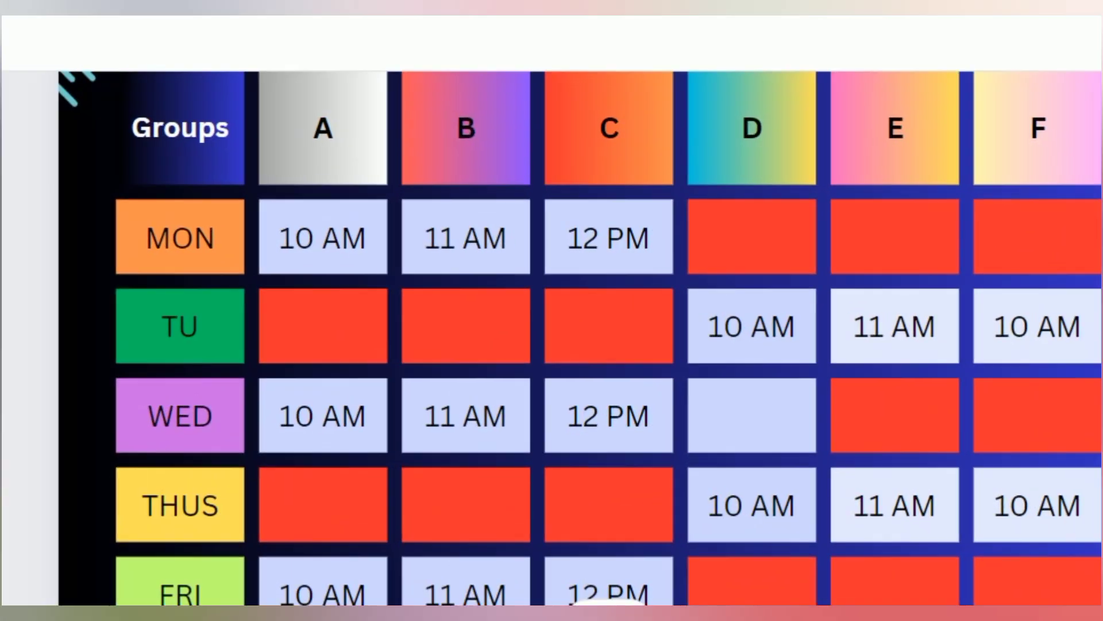
{"action": "scroll", "coordinate": [552, 339], "scroll_direction": "up", "scroll_amount": 3}
{"action": "left_click", "coordinate": [1086, 175]}
{"action": "left_click_drag", "start_coordinate": [1092, 177], "coordinate": [816, 186]}
{"action": "left_click", "coordinate": [759, 273]}
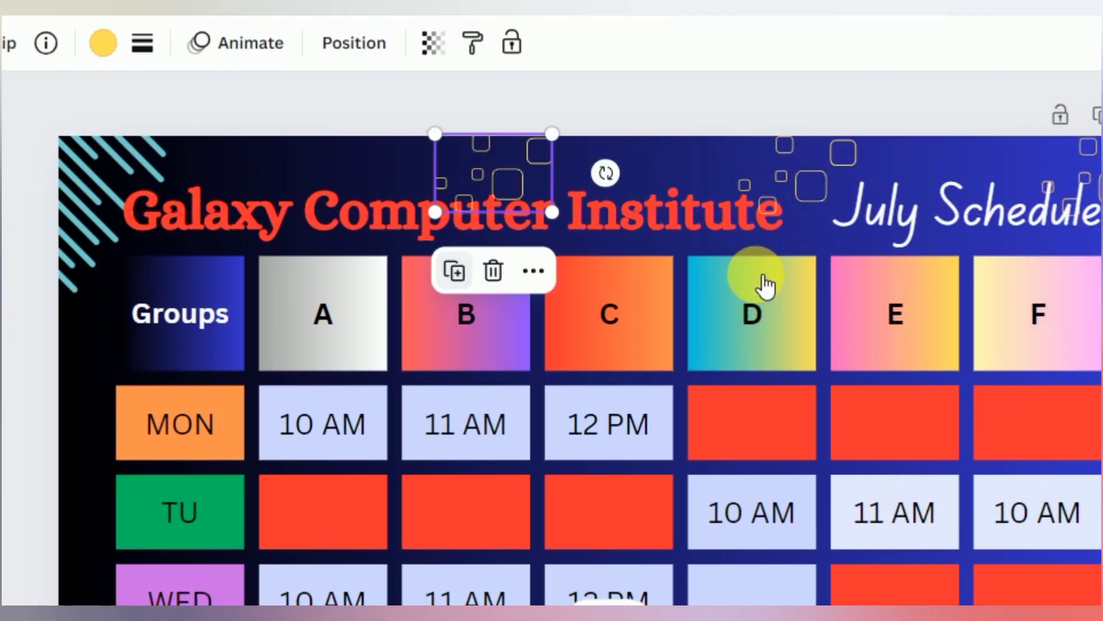
Make one more copy of the squares graphic over the title and delete the surplus copies, keeping the one above Computer
{"action": "left_click", "coordinate": [456, 271]}
{"action": "left_click_drag", "start_coordinate": [189, 181], "coordinate": [401, 173]}
{"action": "key", "text": "Delete"}
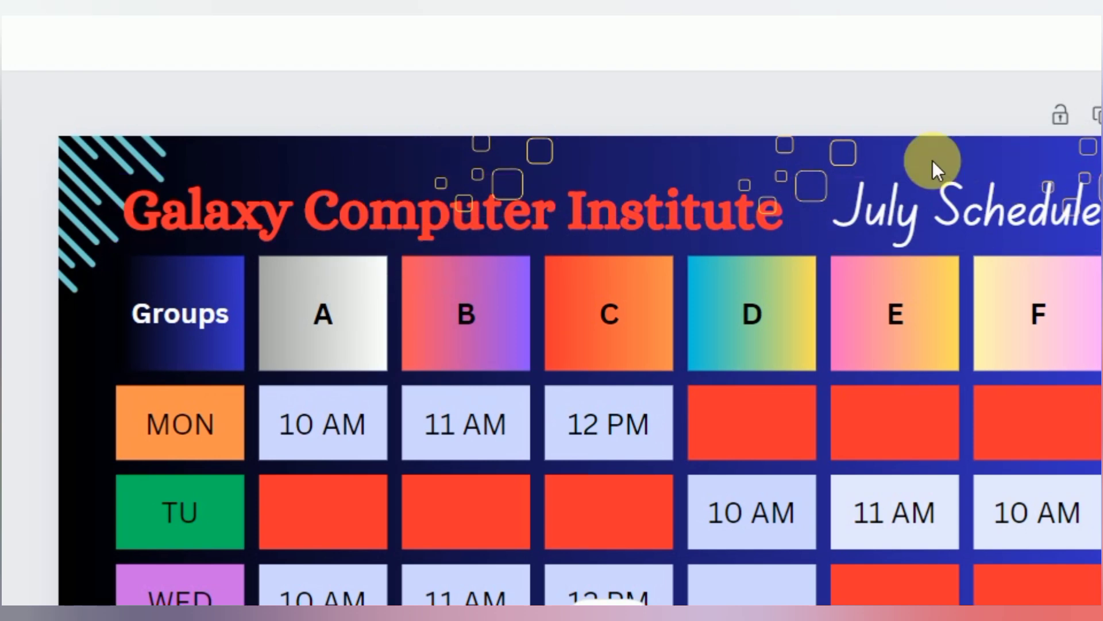
Open the download settings for the finished design with PNG as the file type
{"action": "key", "text": "ctrl+alt+0"}
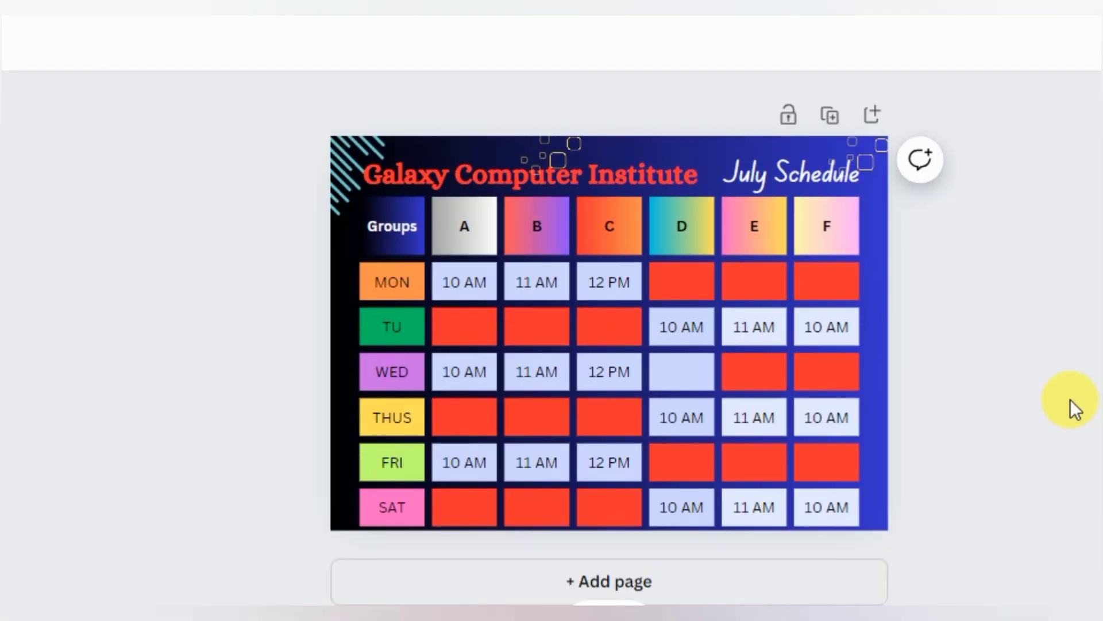
{"action": "left_click", "coordinate": [1069, 9]}
{"action": "scroll", "coordinate": [1029, 403], "scroll_direction": "down", "scroll_amount": 2}
{"action": "left_click", "coordinate": [1029, 450]}
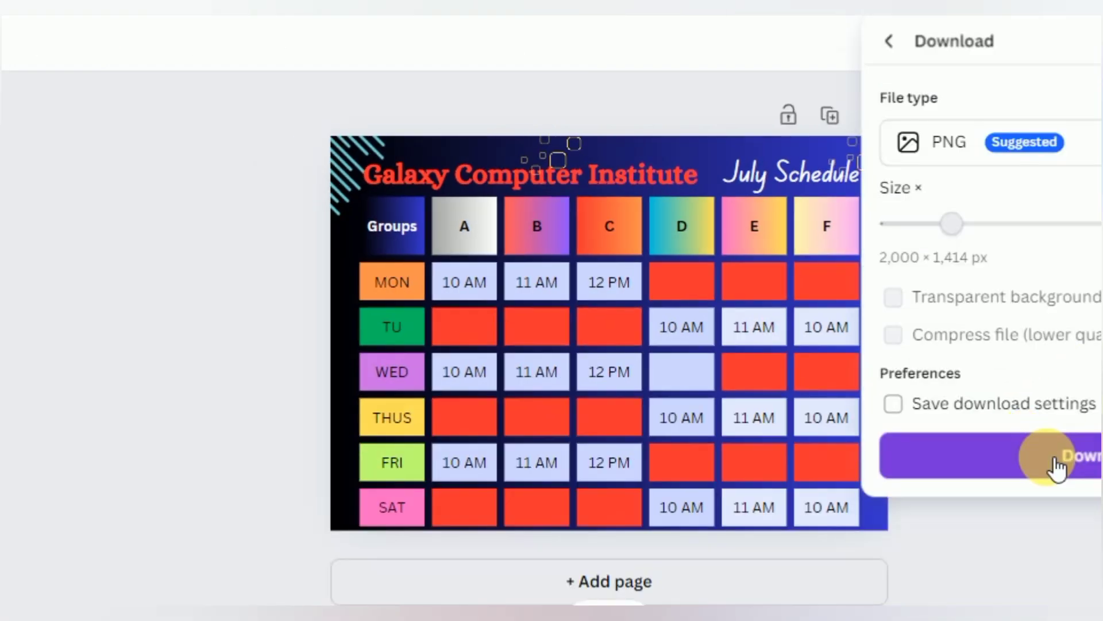